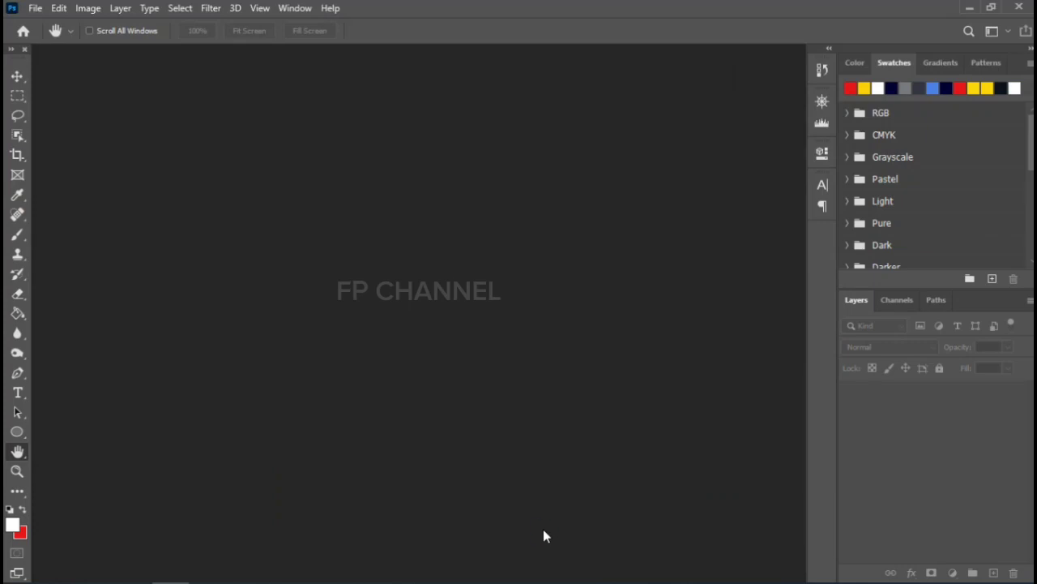
- Choose the 66392 Men's eSports Jersey V-Neck Collar Mockup file from Local Disk (F:) to open
{"action": "key", "text": "ctrl+o"}
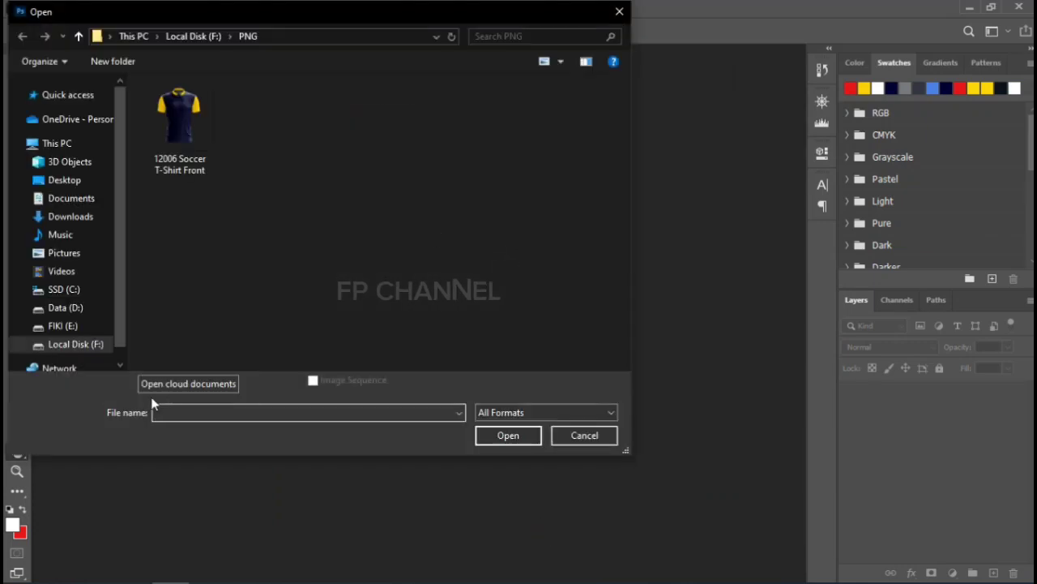
{"action": "left_click", "coordinate": [77, 344]}
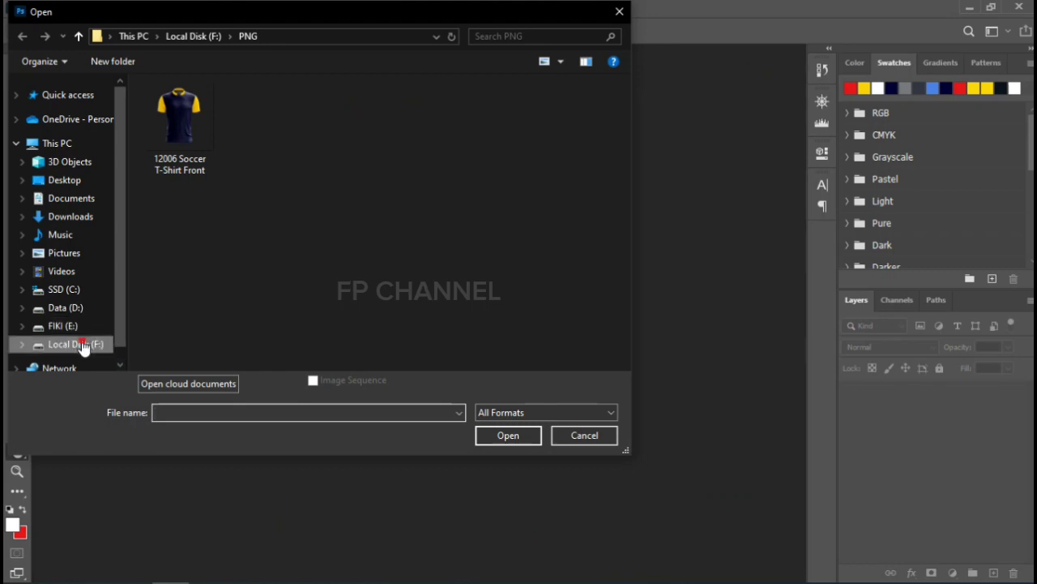
{"action": "scroll", "coordinate": [466, 243], "scroll_direction": "down", "scroll_amount": 2}
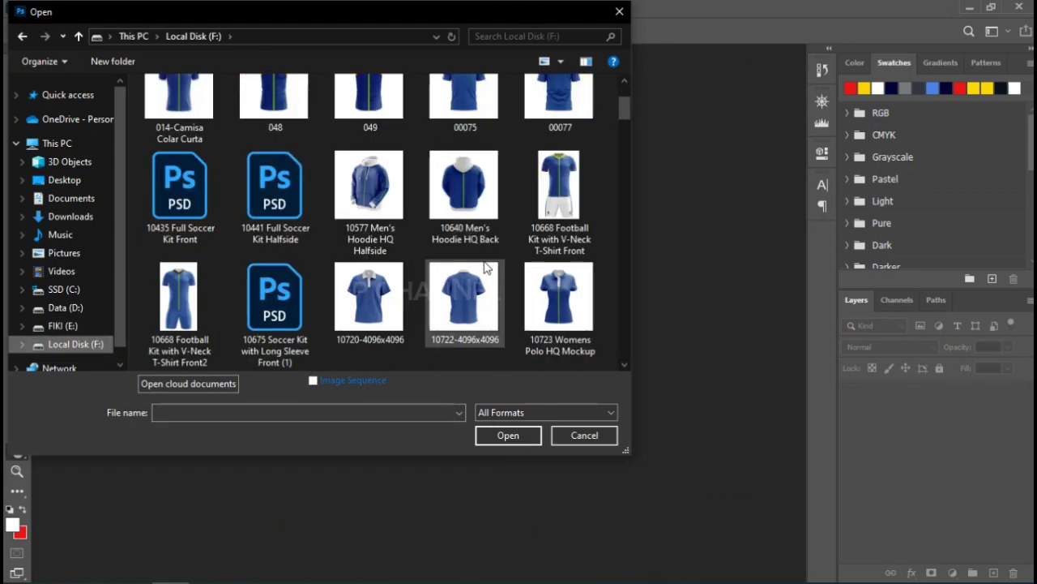
{"action": "scroll", "coordinate": [487, 267], "scroll_direction": "down", "scroll_amount": 1}
{"action": "scroll", "coordinate": [486, 267], "scroll_direction": "down", "scroll_amount": 2}
{"action": "scroll", "coordinate": [486, 268], "scroll_direction": "down", "scroll_amount": 1}
{"action": "scroll", "coordinate": [487, 268], "scroll_direction": "down", "scroll_amount": 1}
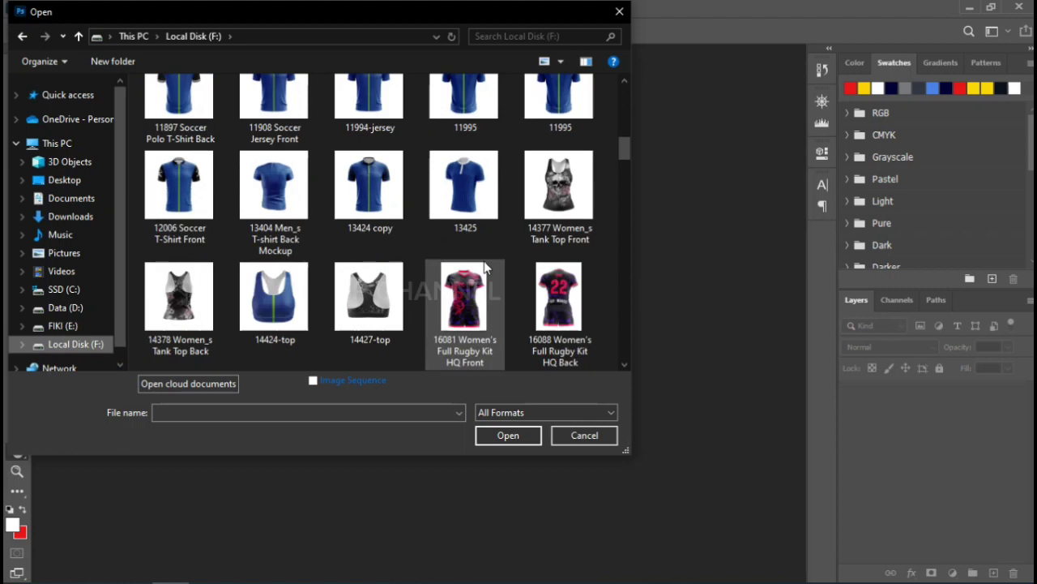
{"action": "scroll", "coordinate": [486, 268], "scroll_direction": "down", "scroll_amount": 1}
{"action": "scroll", "coordinate": [484, 267], "scroll_direction": "down", "scroll_amount": 2}
{"action": "scroll", "coordinate": [485, 268], "scroll_direction": "down", "scroll_amount": 1}
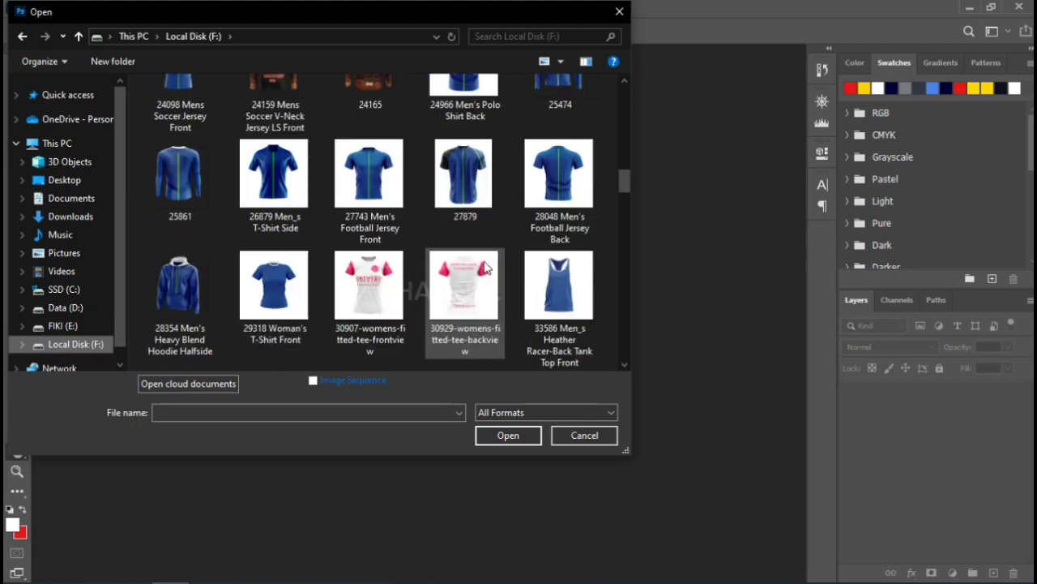
{"action": "scroll", "coordinate": [485, 267], "scroll_direction": "down", "scroll_amount": 2}
{"action": "scroll", "coordinate": [487, 268], "scroll_direction": "down", "scroll_amount": 1}
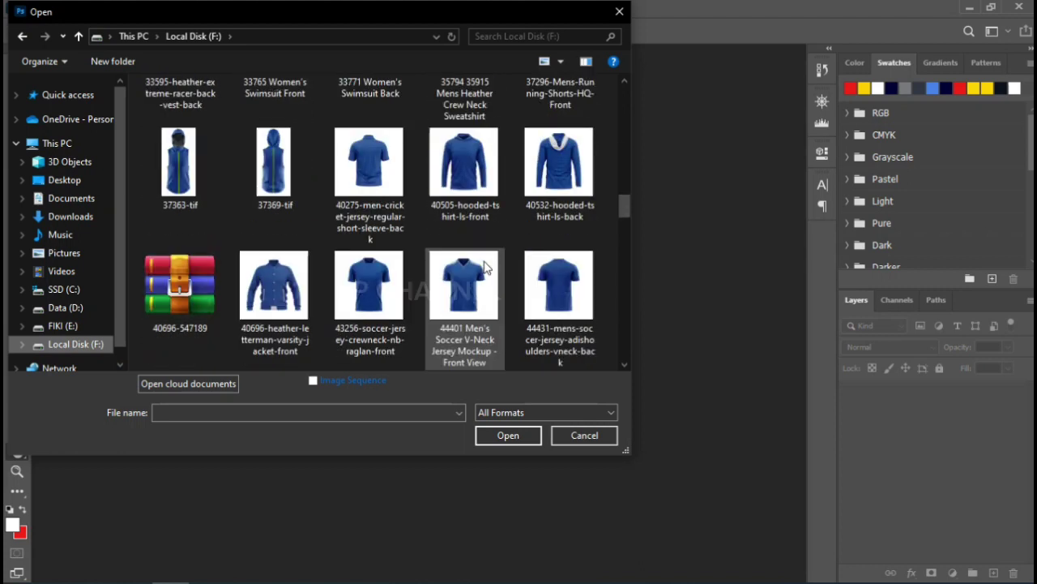
{"action": "scroll", "coordinate": [486, 268], "scroll_direction": "down", "scroll_amount": 1}
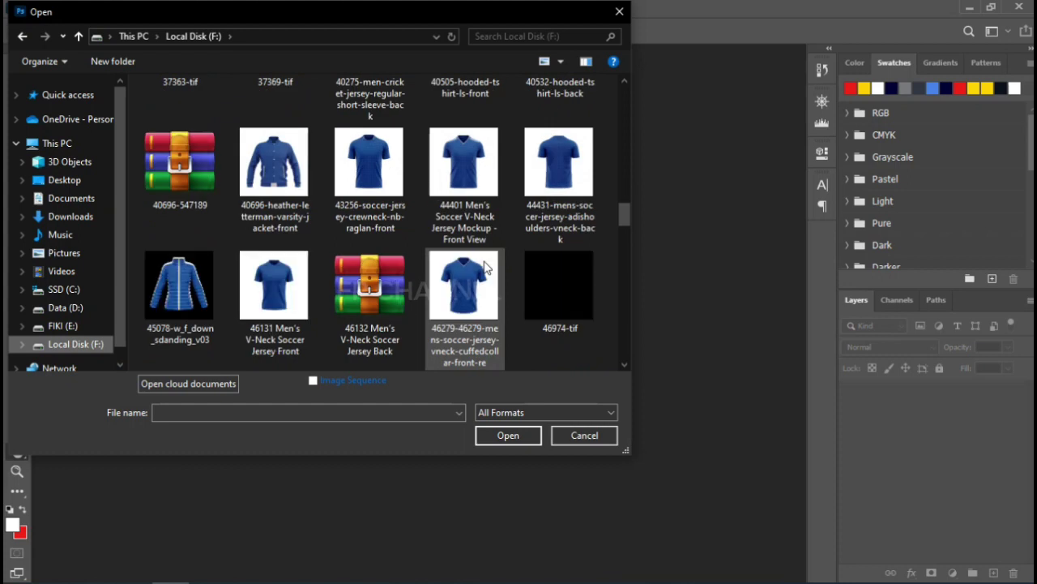
{"action": "scroll", "coordinate": [487, 267], "scroll_direction": "down", "scroll_amount": 1}
{"action": "scroll", "coordinate": [486, 267], "scroll_direction": "down", "scroll_amount": 1}
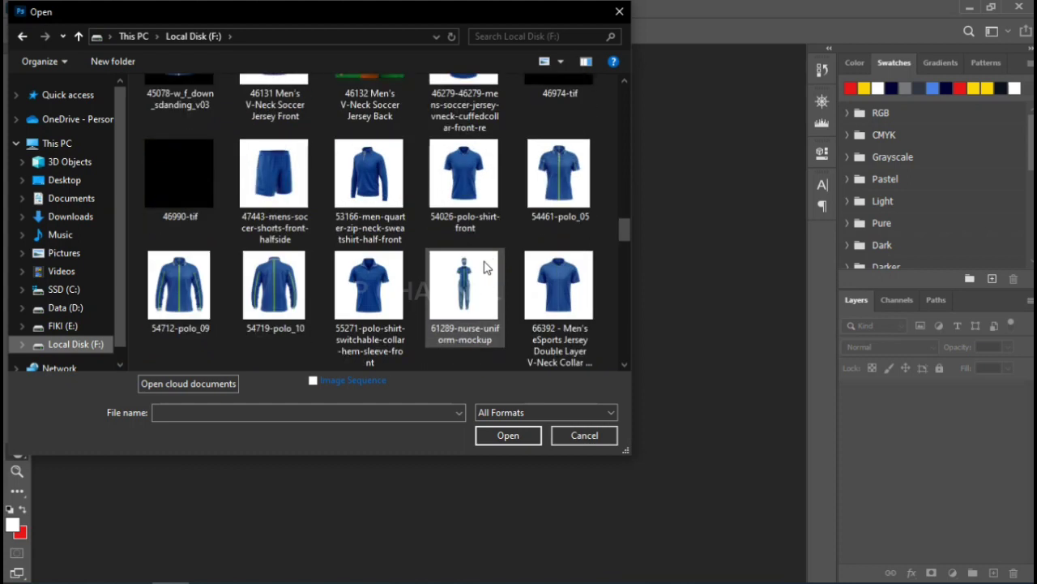
{"action": "scroll", "coordinate": [486, 267], "scroll_direction": "down", "scroll_amount": 1}
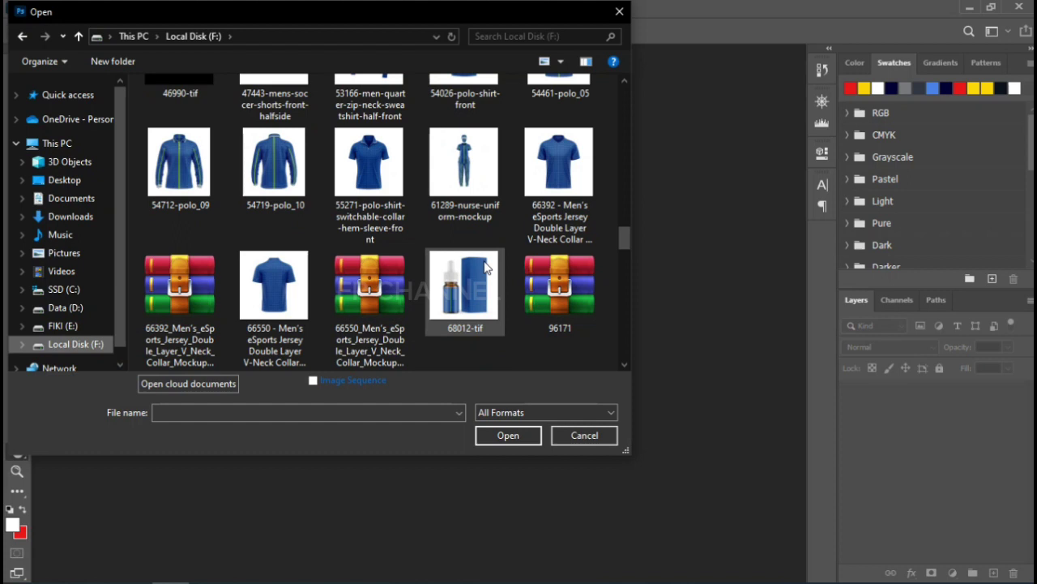
{"action": "scroll", "coordinate": [487, 267], "scroll_direction": "down", "scroll_amount": 1}
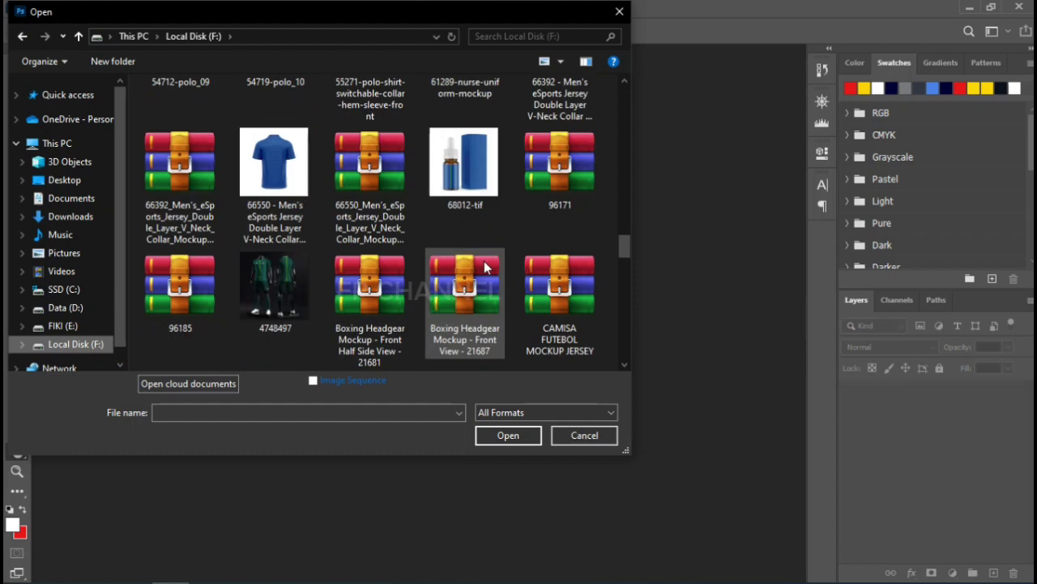
{"action": "scroll", "coordinate": [485, 268], "scroll_direction": "up", "scroll_amount": 1}
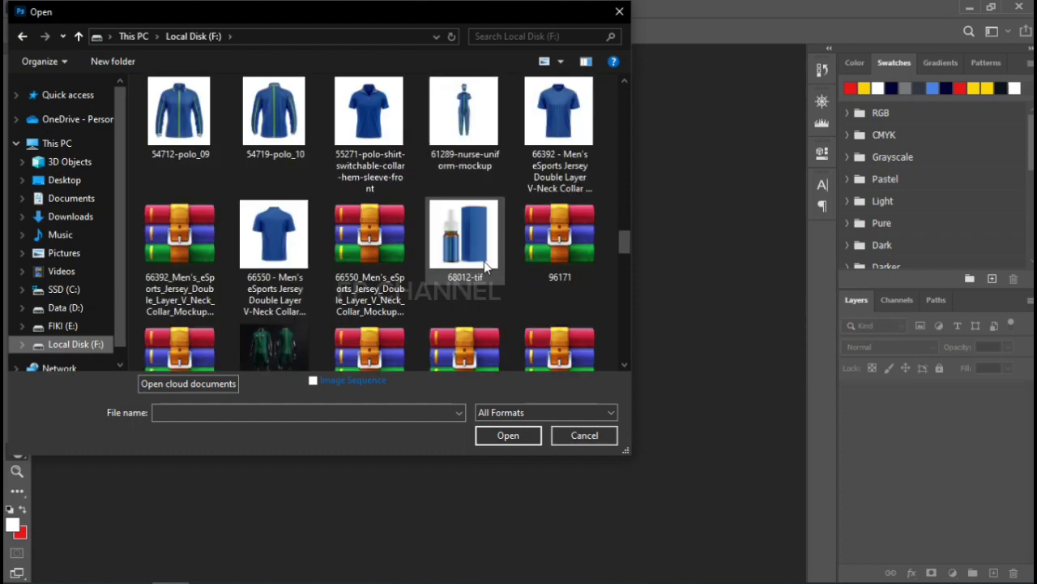
{"action": "left_click", "coordinate": [551, 120]}
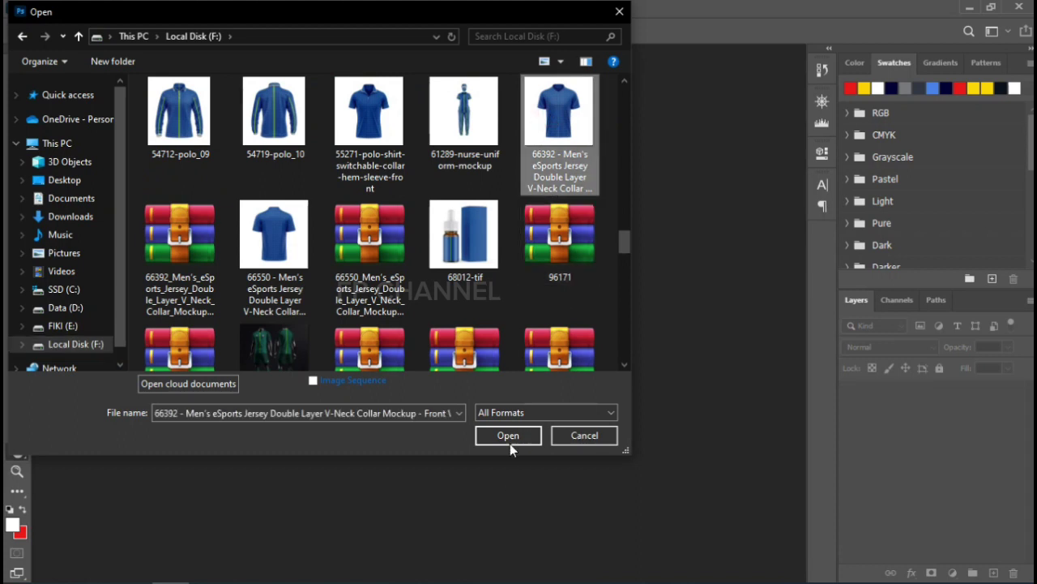
- Open the jersey mockup, hide its white BACKGROUND layer and expand the JERSEY group
{"action": "left_click", "coordinate": [501, 436]}
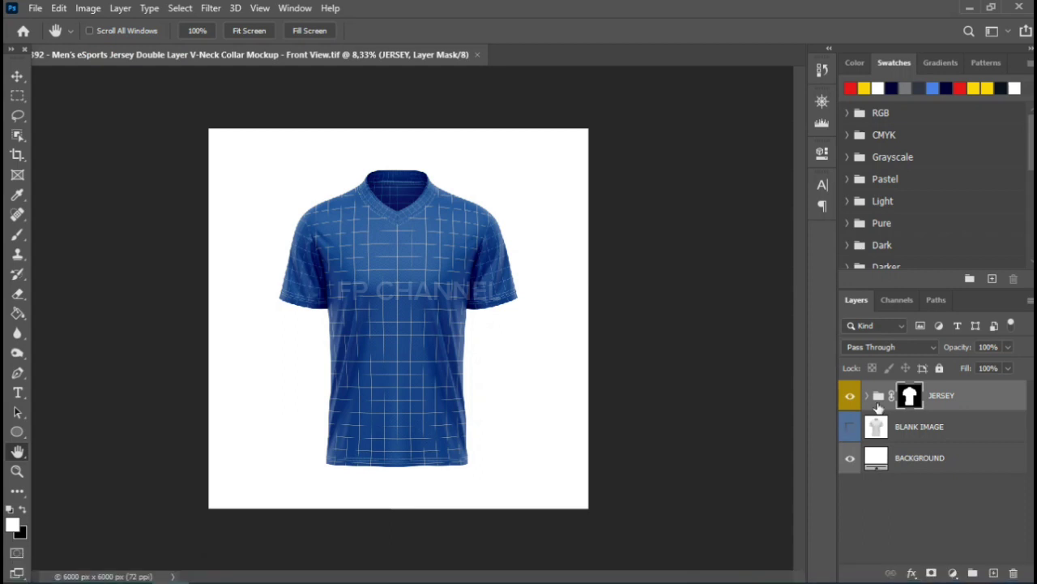
{"action": "left_click", "coordinate": [850, 459]}
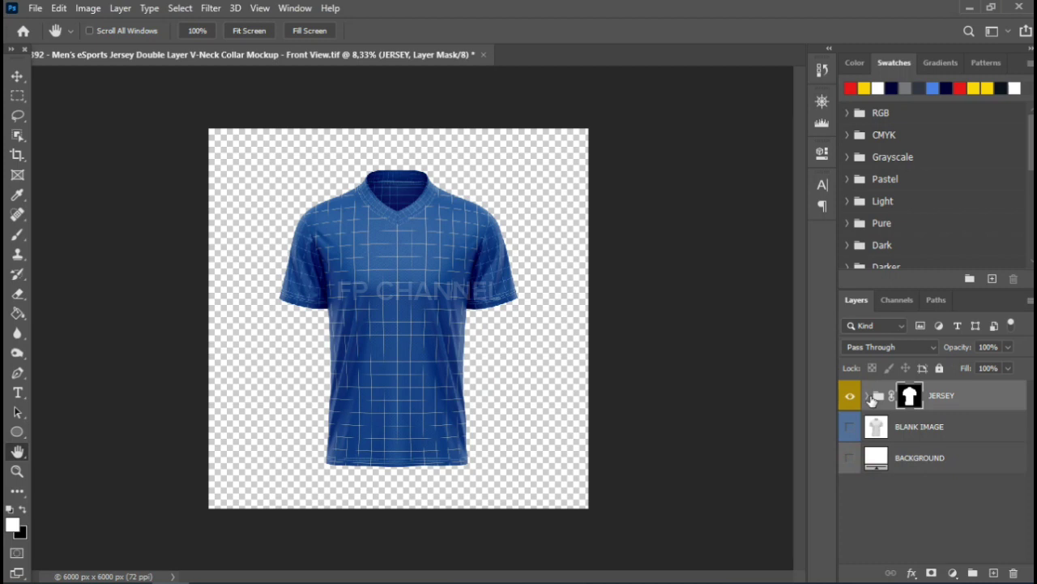
{"action": "left_click", "coordinate": [868, 396]}
{"action": "scroll", "coordinate": [920, 415], "scroll_direction": "down", "scroll_amount": 1}
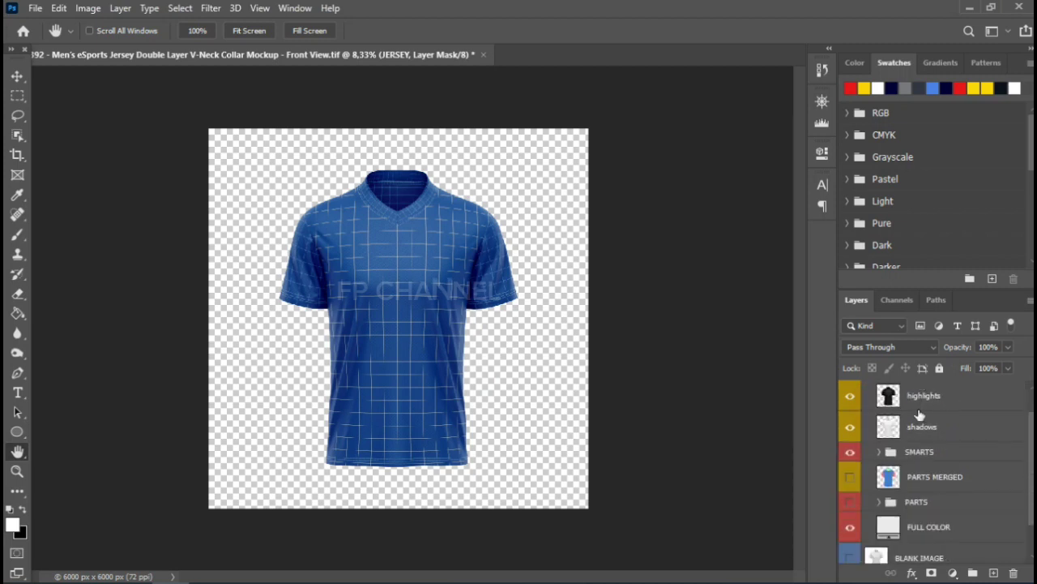
- Check SMARTS visibility, expand the PARTS group, then expand SMARTS to list FRONT DESIGN and others
{"action": "left_click", "coordinate": [850, 453]}
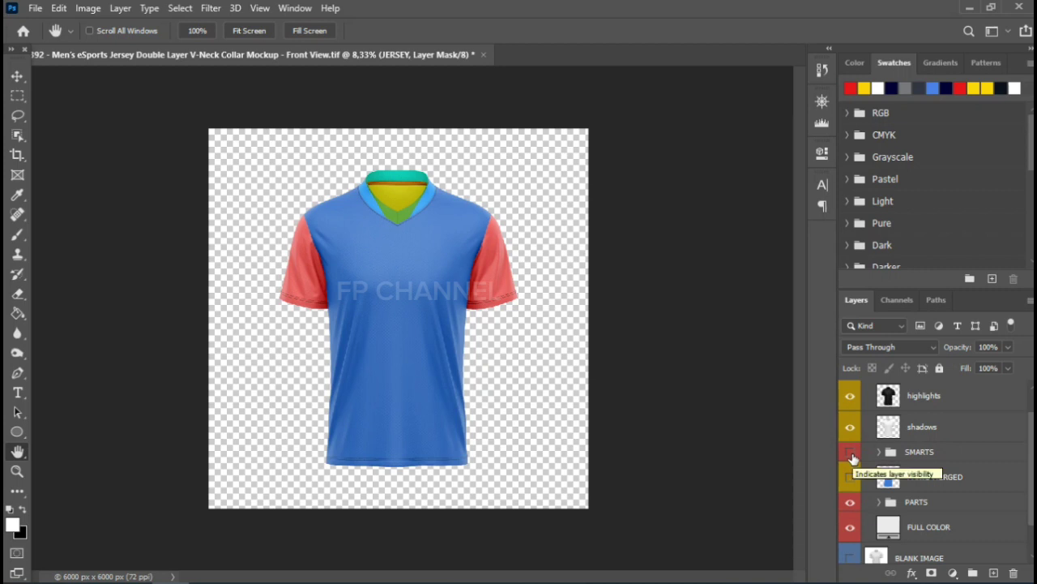
{"action": "left_click", "coordinate": [850, 452]}
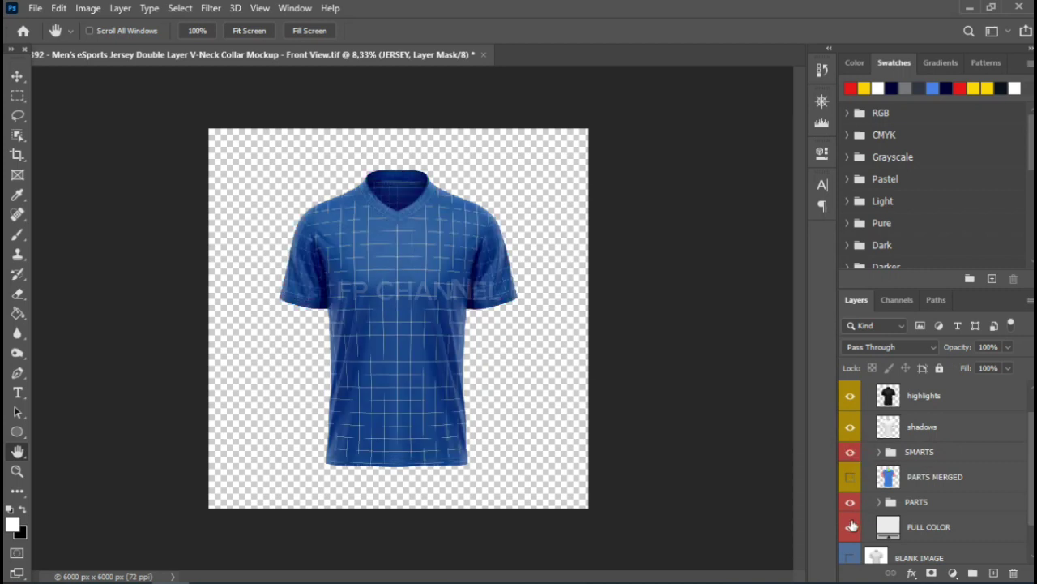
{"action": "left_click", "coordinate": [850, 505]}
{"action": "left_click", "coordinate": [878, 501]}
{"action": "left_click", "coordinate": [879, 503]}
{"action": "left_click", "coordinate": [879, 502]}
{"action": "left_click", "coordinate": [878, 453]}
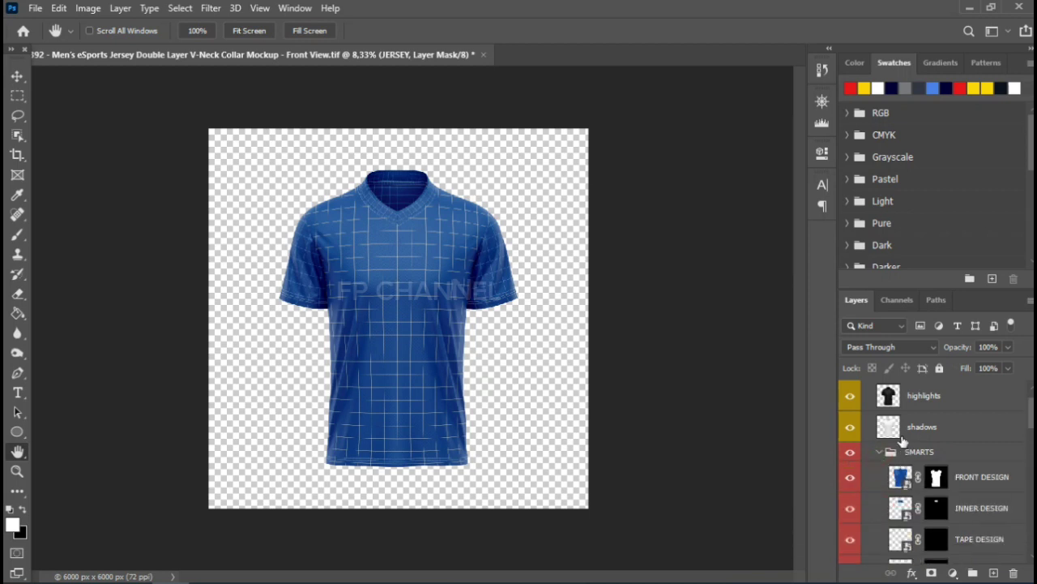
{"action": "scroll", "coordinate": [891, 446], "scroll_direction": "down", "scroll_amount": 3}
{"action": "scroll", "coordinate": [897, 440], "scroll_direction": "up", "scroll_amount": 1}
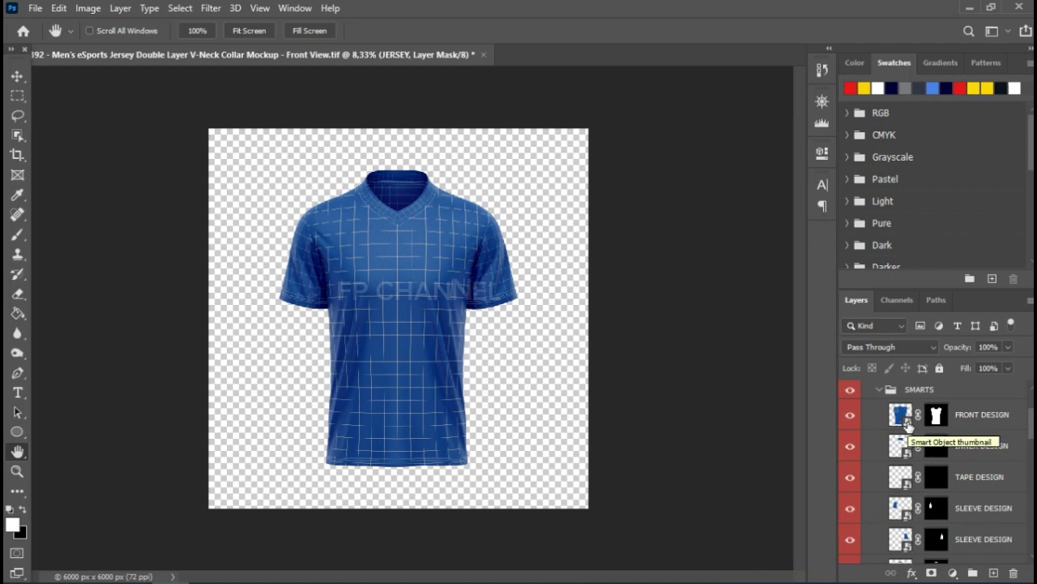
- Edit the FRONT DESIGN smart object as its own document and add an empty Layer 1
{"action": "left_click", "coordinate": [906, 424]}
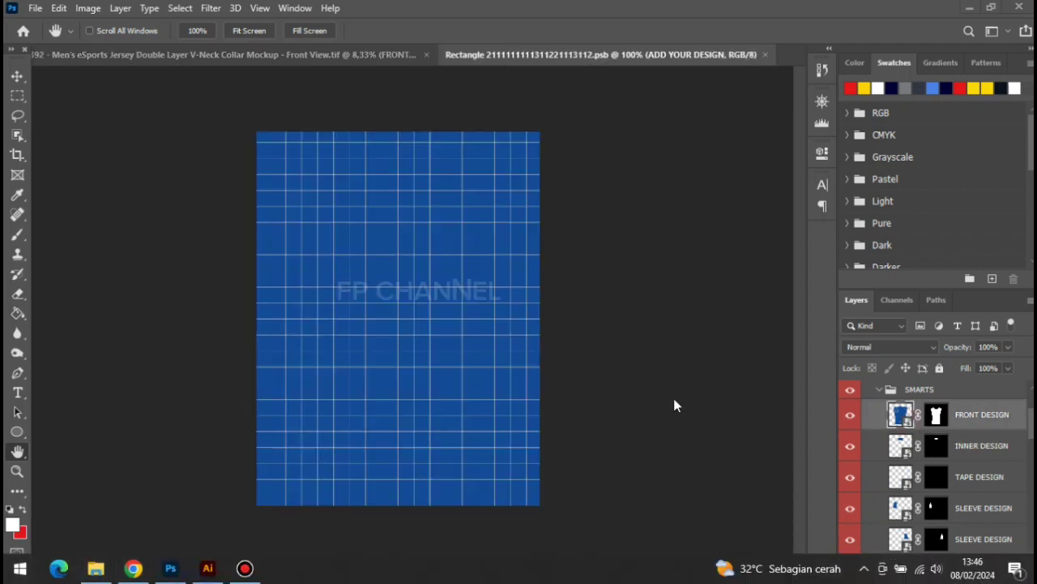
{"action": "right_click", "coordinate": [20, 567]}
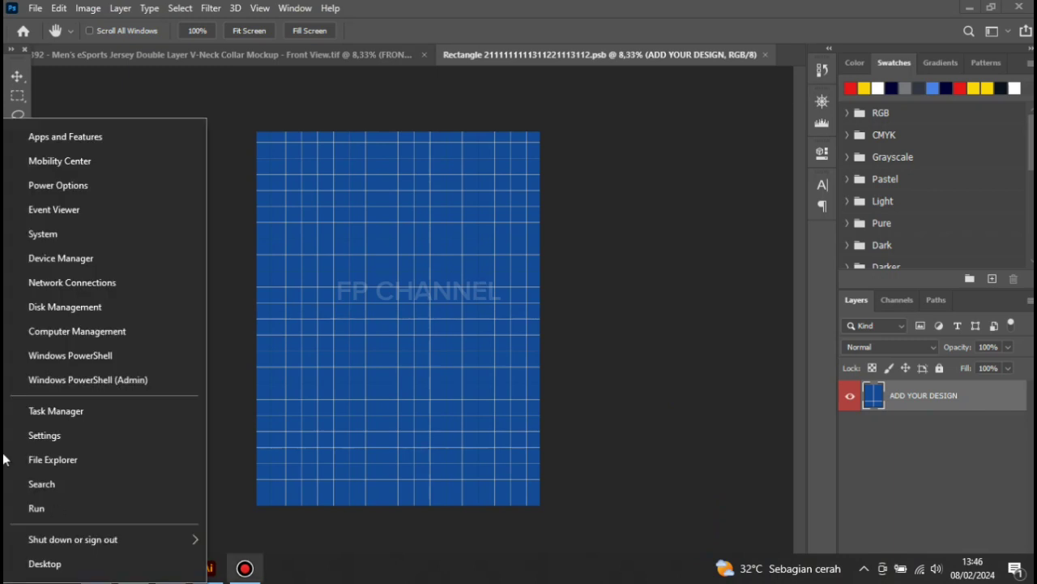
{"action": "left_click", "coordinate": [657, 179]}
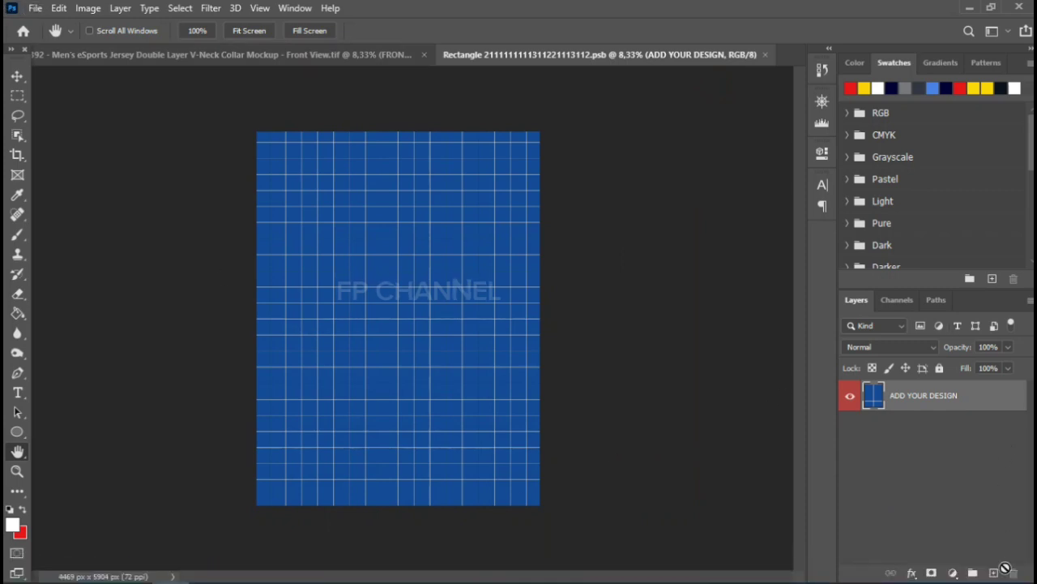
{"action": "left_click", "coordinate": [994, 572]}
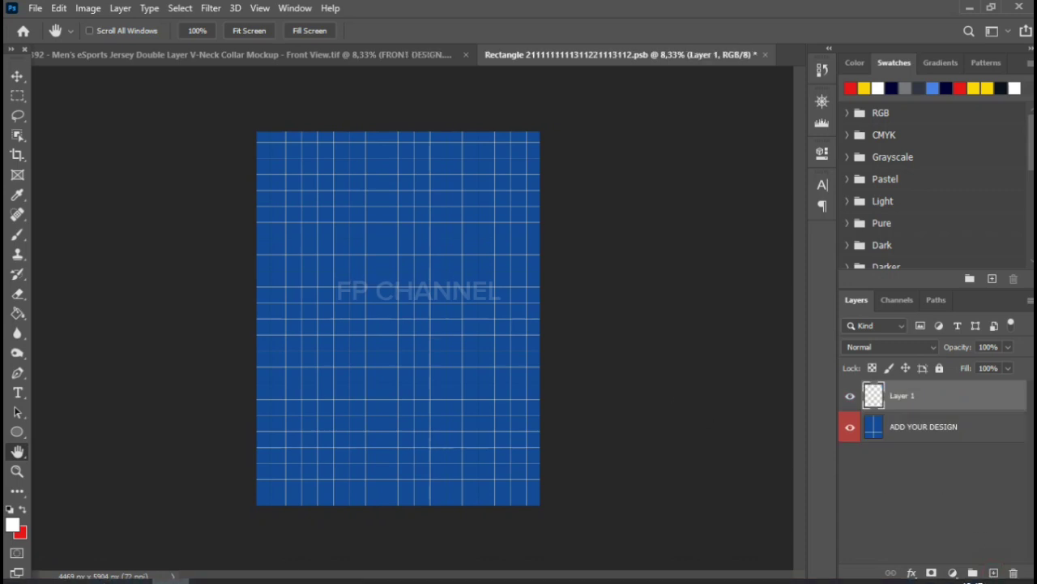
{"action": "left_click", "coordinate": [208, 568]}
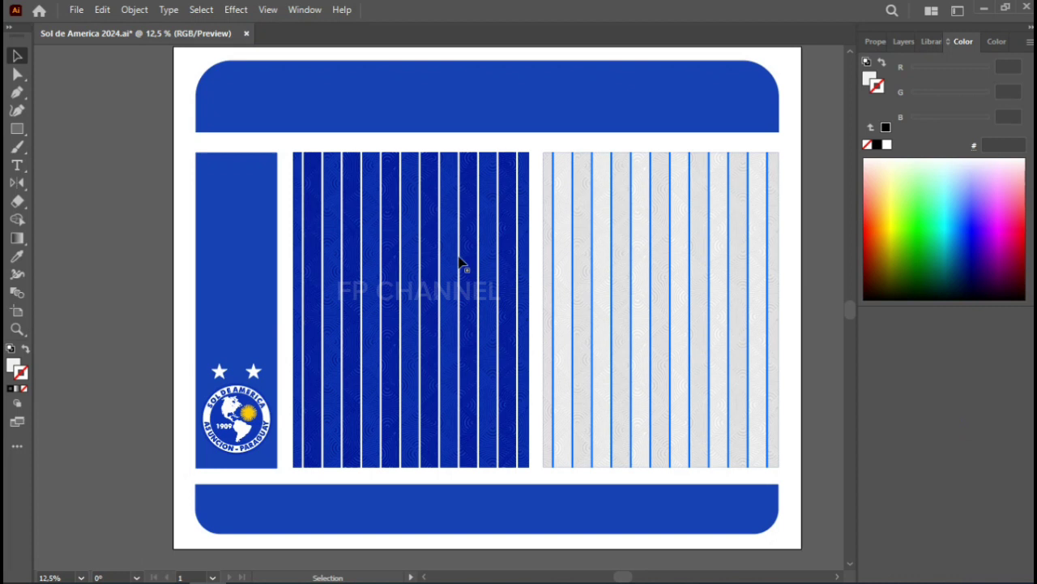
- In Illustrator, select the blue pinstripe centre panel, undoing a stray move, then return to Photoshop
{"action": "mouse_move", "coordinate": [747, 213]}
{"action": "left_mouse_down"}
{"action": "mouse_move", "coordinate": [765, 151]}
{"action": "mouse_move", "coordinate": [495, 139]}
{"action": "left_mouse_up"}
{"action": "mouse_move", "coordinate": [289, 142]}
{"action": "left_mouse_down"}
{"action": "mouse_move", "coordinate": [543, 474]}
{"action": "mouse_move", "coordinate": [535, 479]}
{"action": "left_mouse_up"}
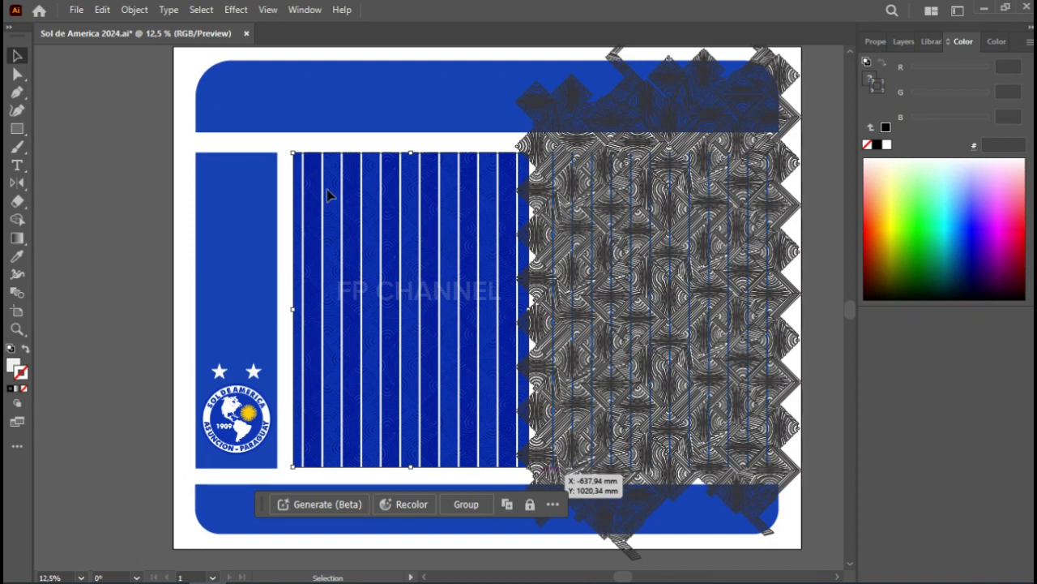
{"action": "left_click", "coordinate": [107, 154]}
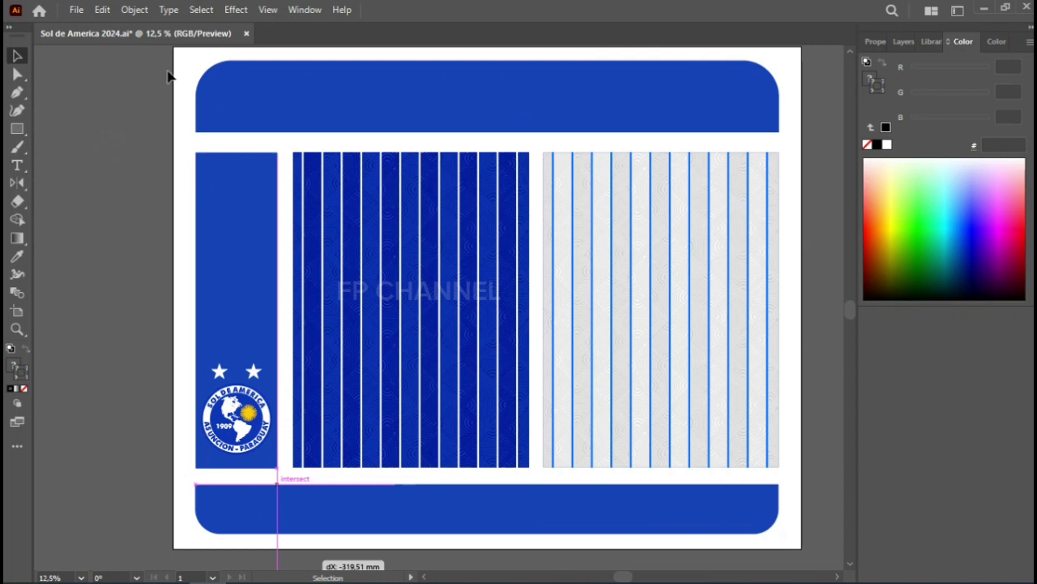
{"action": "left_click_drag", "start_coordinate": [277, 478], "coordinate": [277, 486]}
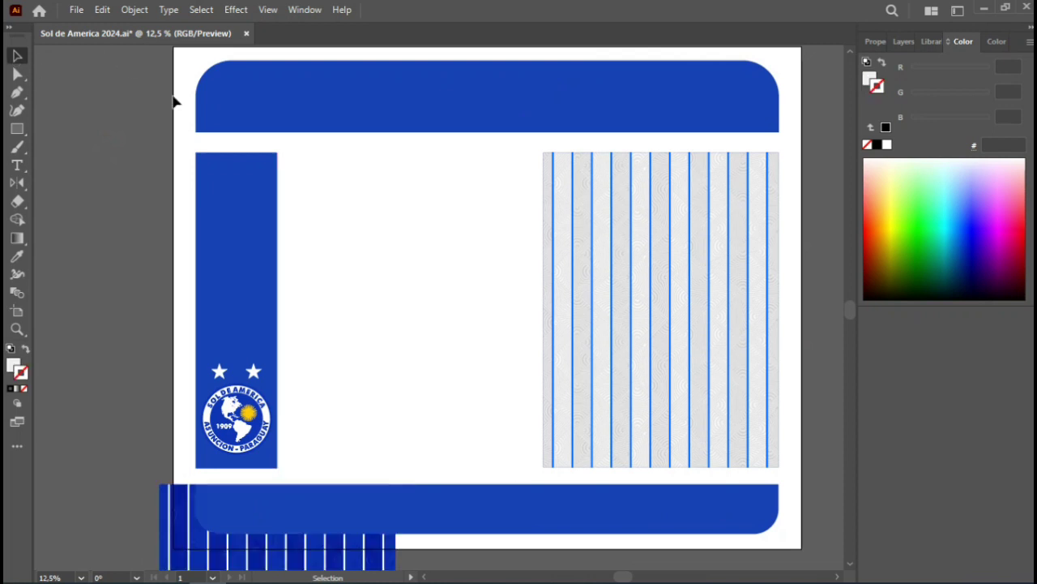
{"action": "left_click", "coordinate": [442, 195], "text": "ctrl"}
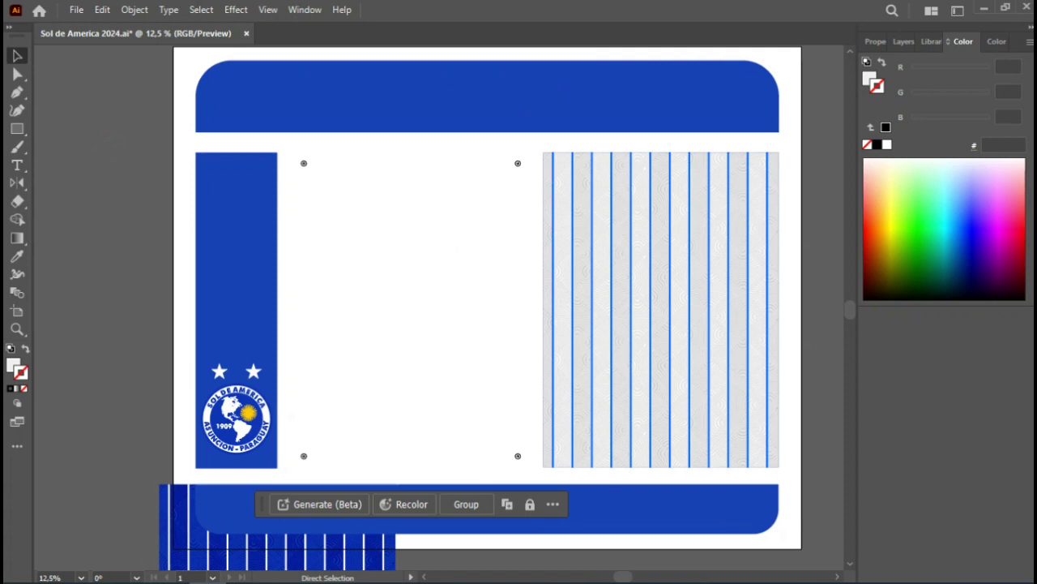
{"action": "key", "text": "ctrl+z"}
{"action": "key", "text": "ctrl+z"}
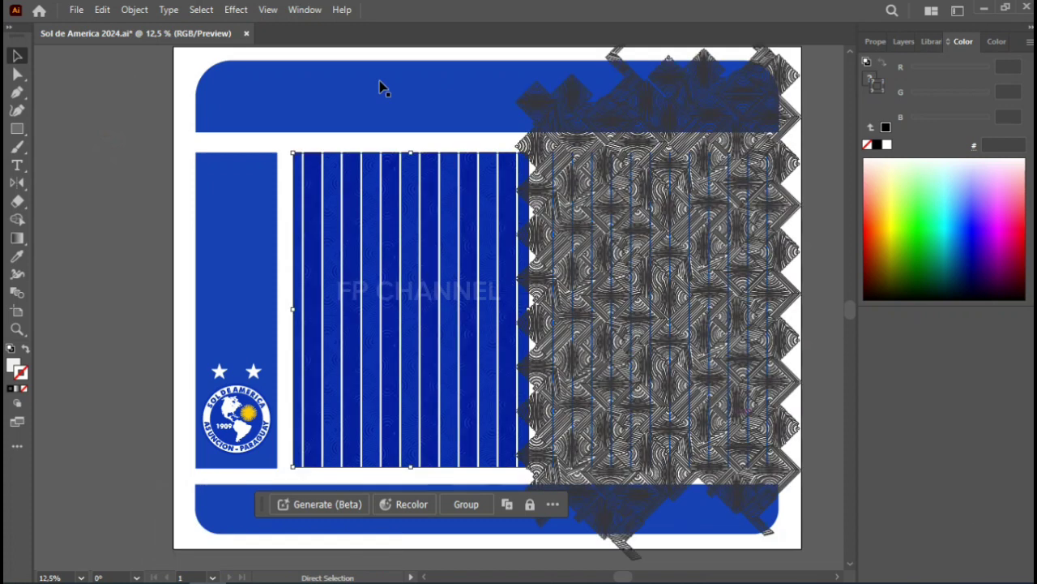
{"action": "left_click", "coordinate": [405, 188]}
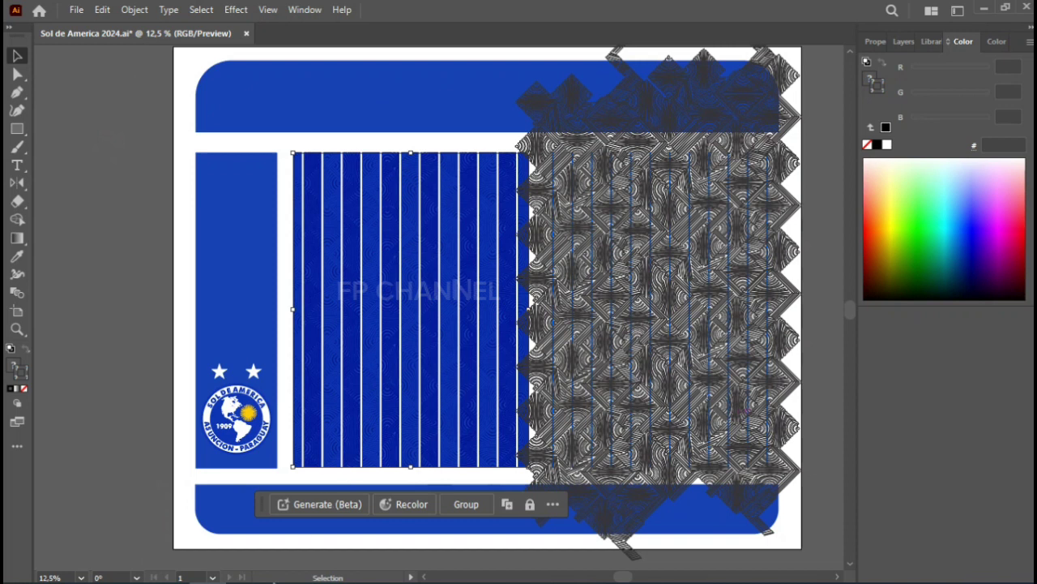
{"action": "left_click", "coordinate": [170, 569]}
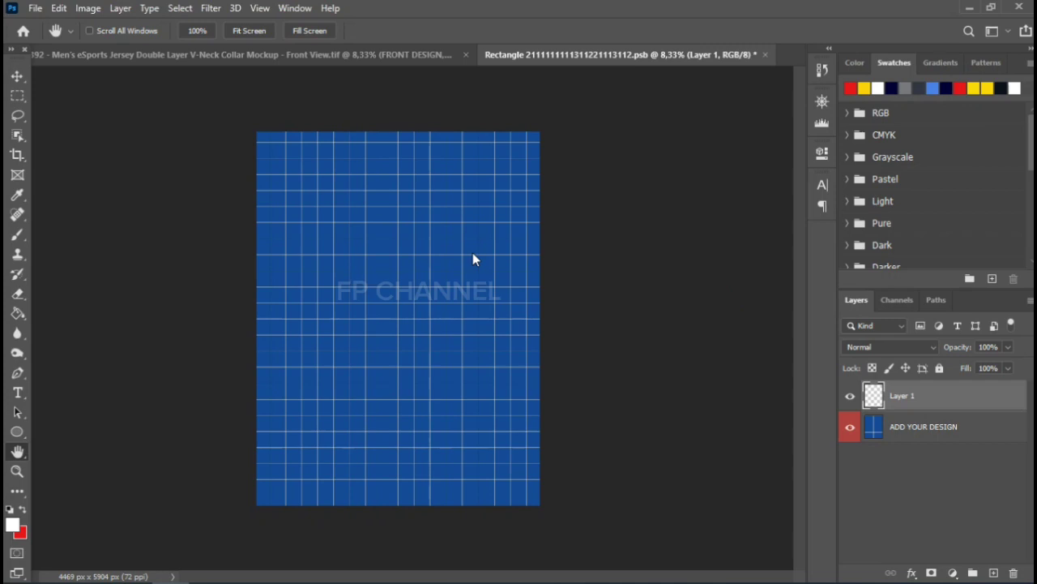
- Paste the pinstripe artwork as a Vector Smart Object, scale it over the whole canvas and commit
{"action": "key", "text": "ctrl+v"}
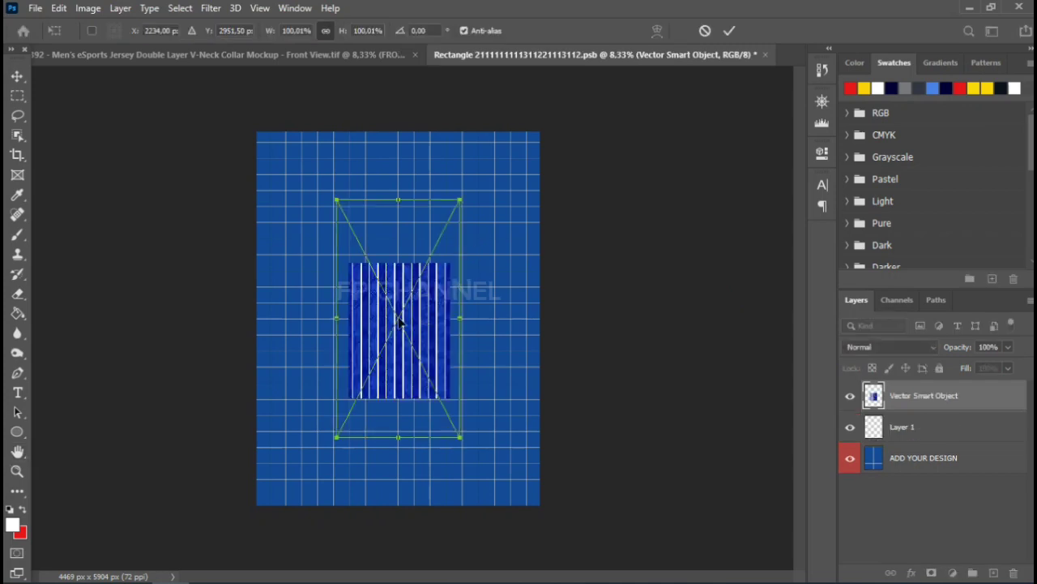
{"action": "left_click_drag", "start_coordinate": [333, 199], "coordinate": [162, 29]}
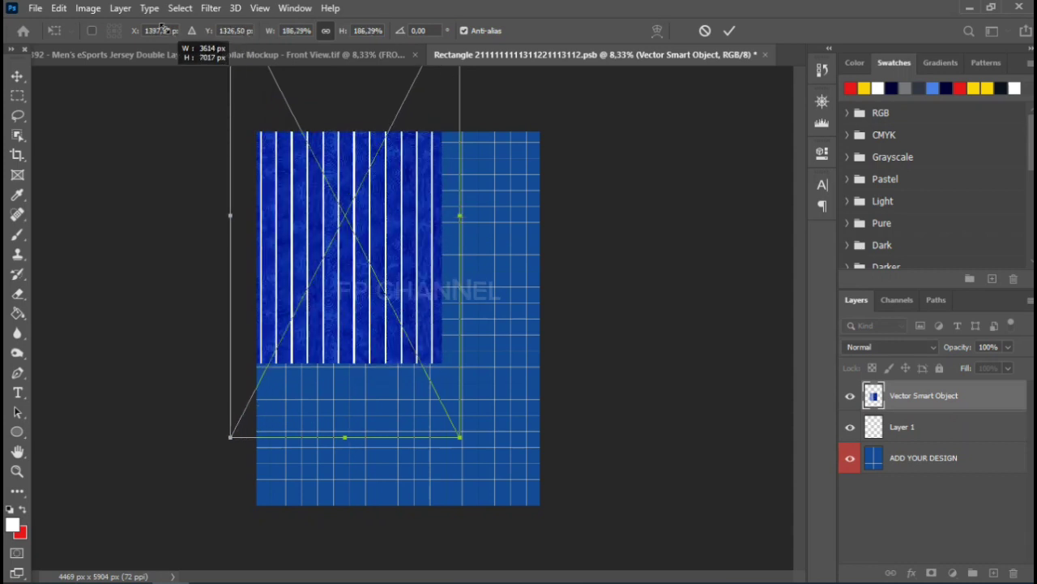
{"action": "left_click_drag", "start_coordinate": [348, 237], "coordinate": [344, 244]}
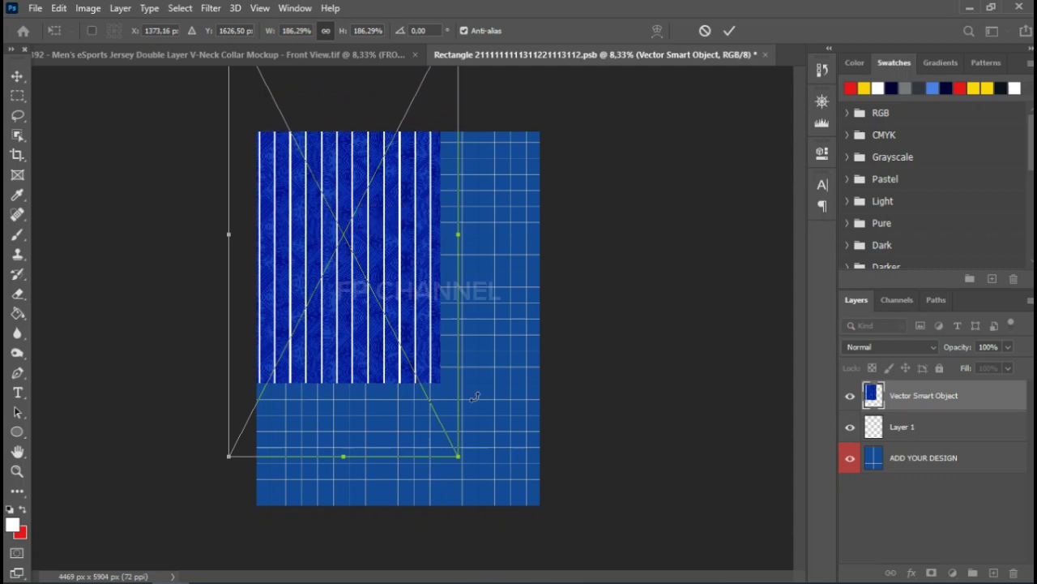
{"action": "mouse_move", "coordinate": [460, 232]}
{"action": "left_mouse_down"}
{"action": "mouse_move", "coordinate": [574, 276]}
{"action": "mouse_move", "coordinate": [557, 277]}
{"action": "left_mouse_up"}
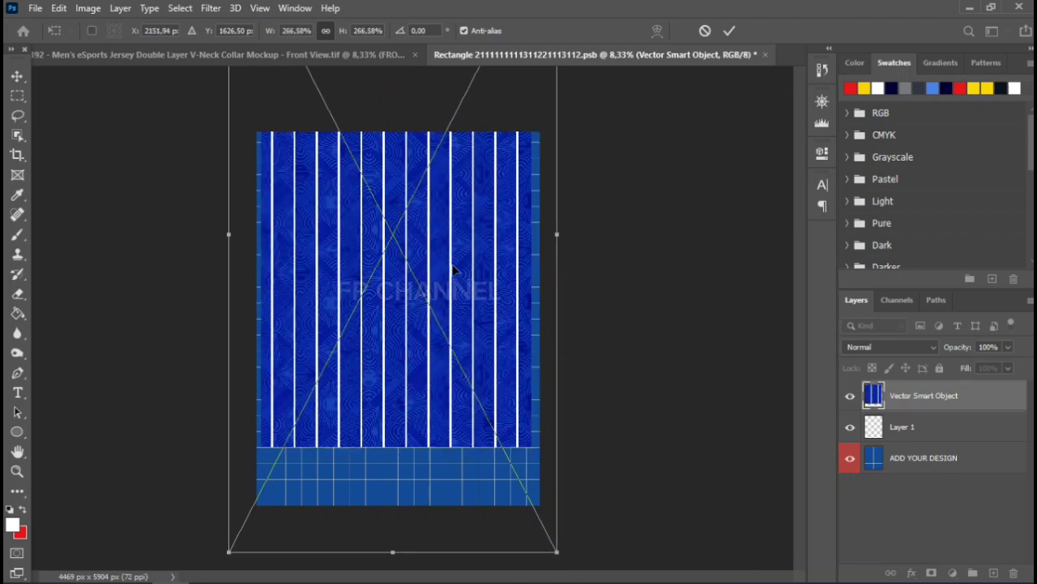
{"action": "left_click_drag", "start_coordinate": [436, 271], "coordinate": [421, 273]}
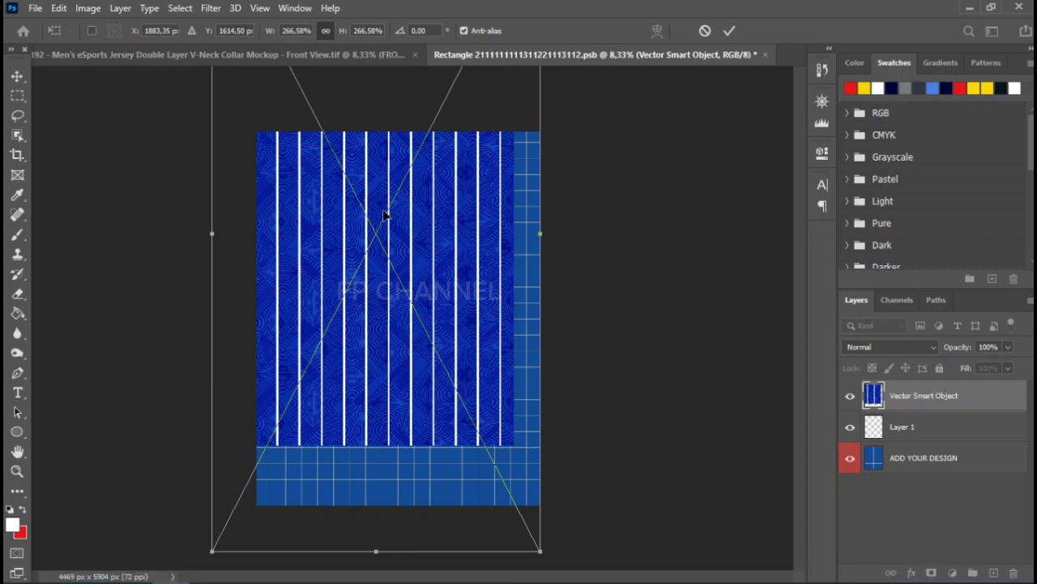
{"action": "mouse_move", "coordinate": [410, 234]}
{"action": "left_mouse_down"}
{"action": "mouse_move", "coordinate": [419, 235]}
{"action": "mouse_move", "coordinate": [409, 278]}
{"action": "left_mouse_up"}
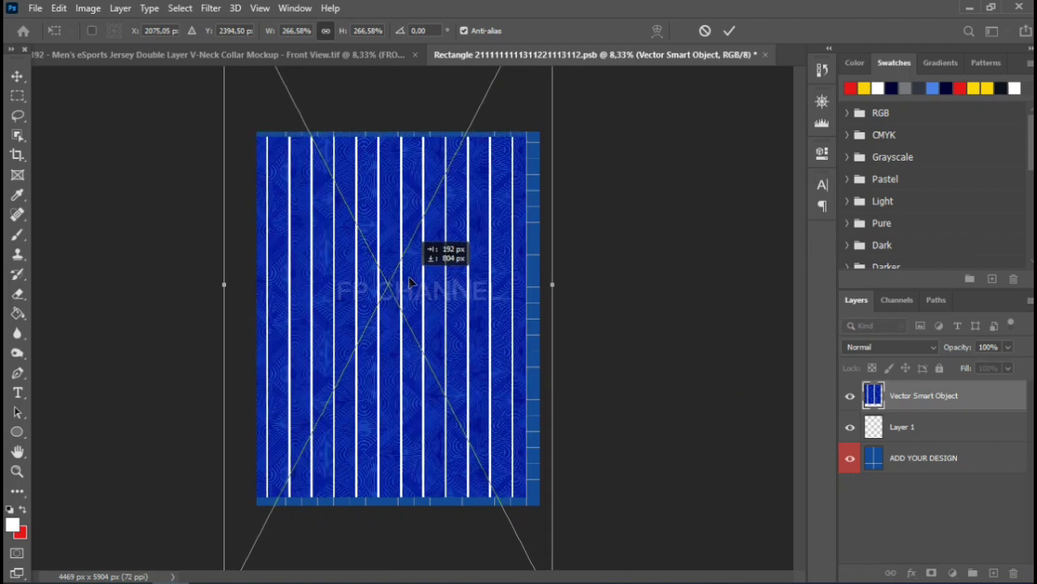
{"action": "left_click_drag", "start_coordinate": [410, 278], "coordinate": [410, 278]}
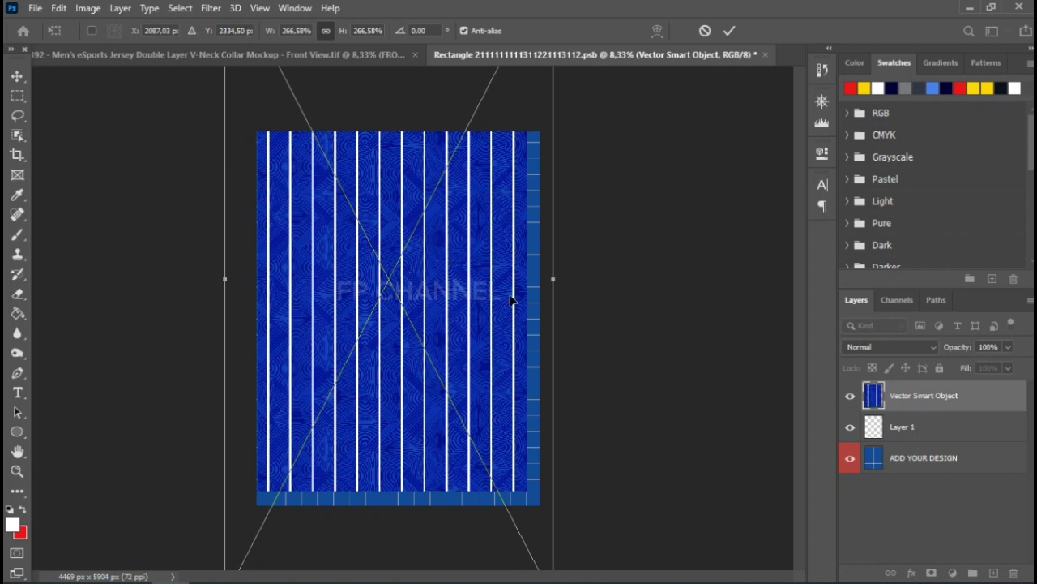
{"action": "left_click_drag", "start_coordinate": [556, 277], "coordinate": [565, 280]}
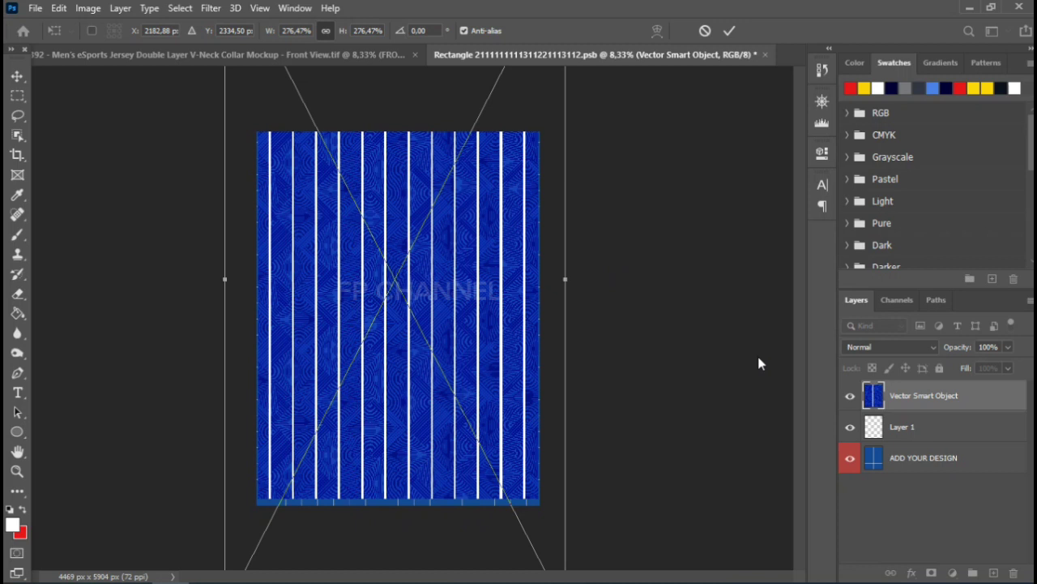
{"action": "key", "text": "ctrl+minus"}
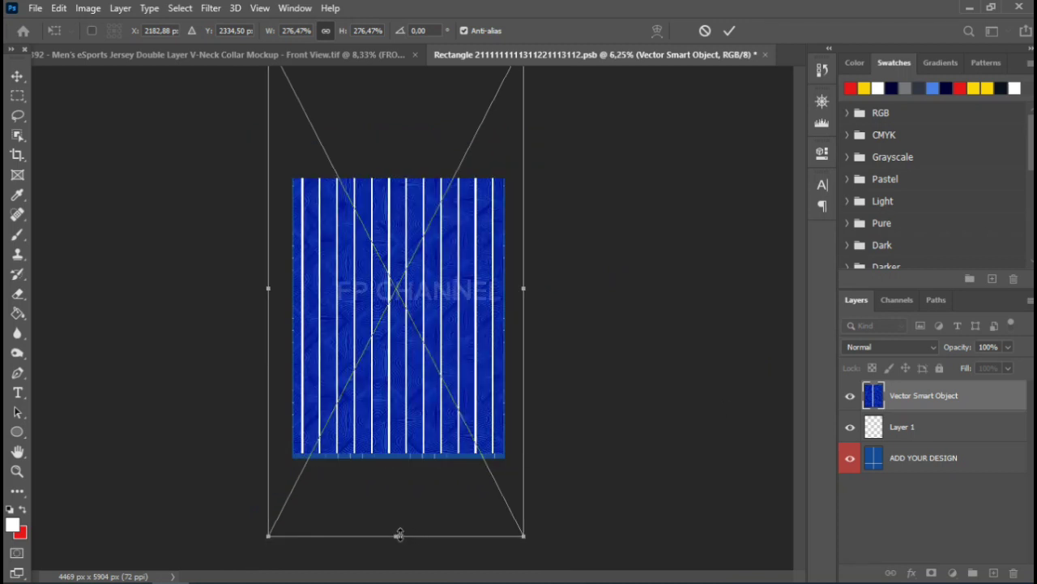
{"action": "left_click_drag", "start_coordinate": [397, 536], "coordinate": [397, 545]}
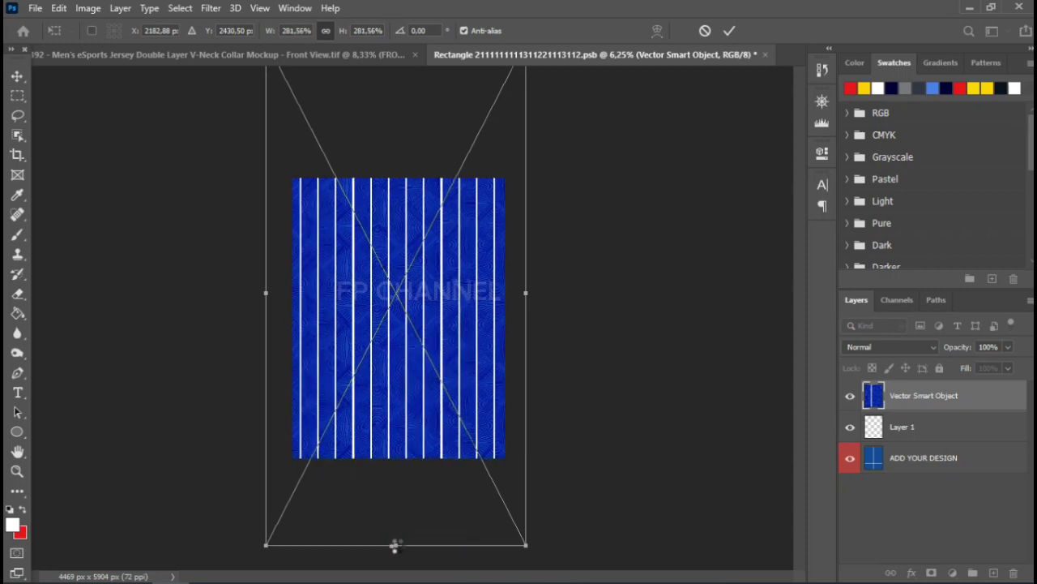
{"action": "key", "text": "Return"}
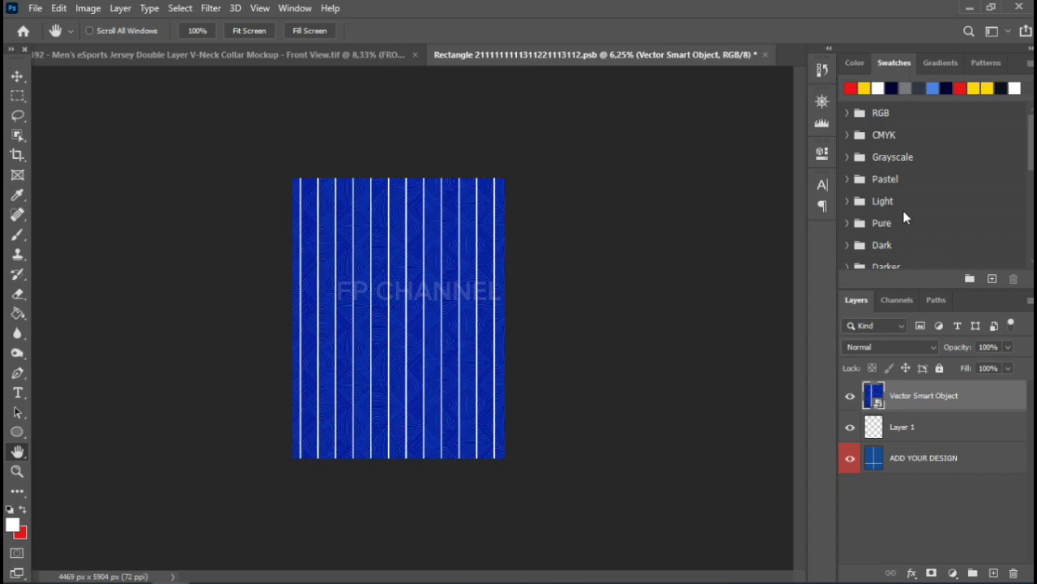
- Save the pinstripe design, delete the empty Layer 1, and check the jersey mockup tab
{"action": "key", "text": "ctrl+s"}
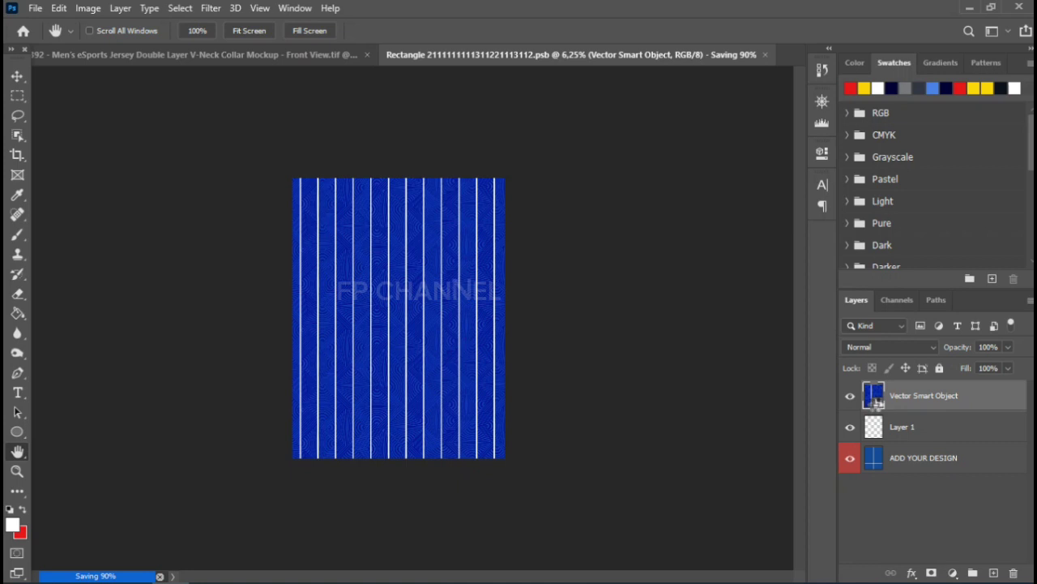
{"action": "left_click", "coordinate": [917, 428]}
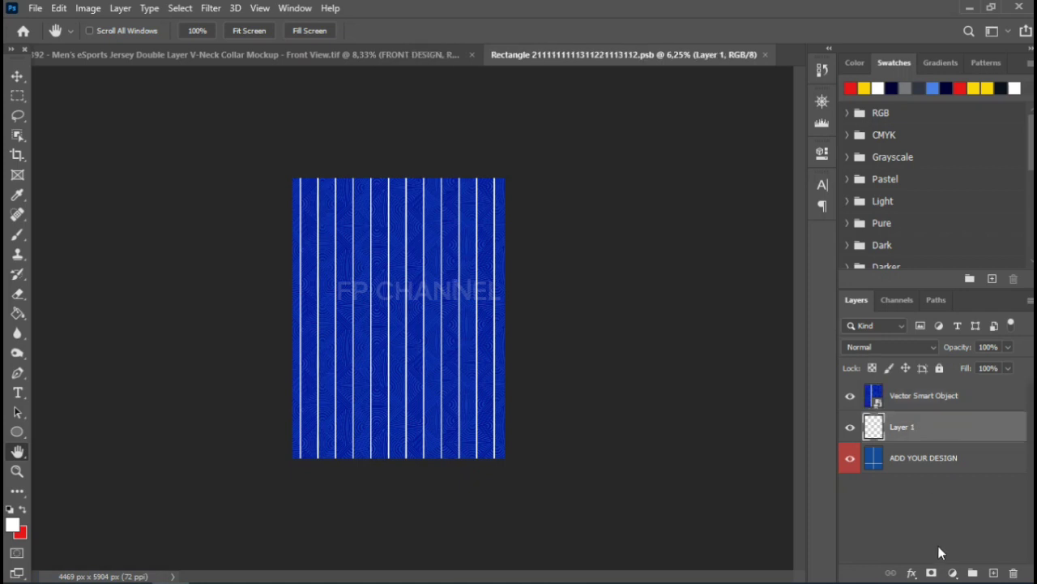
{"action": "left_click", "coordinate": [1015, 574]}
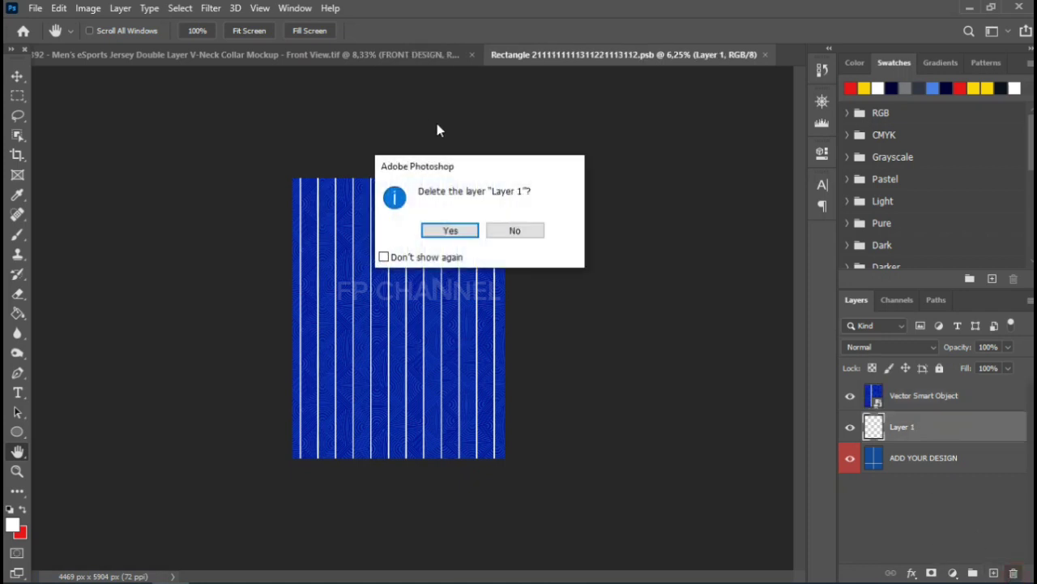
{"action": "left_click", "coordinate": [452, 229]}
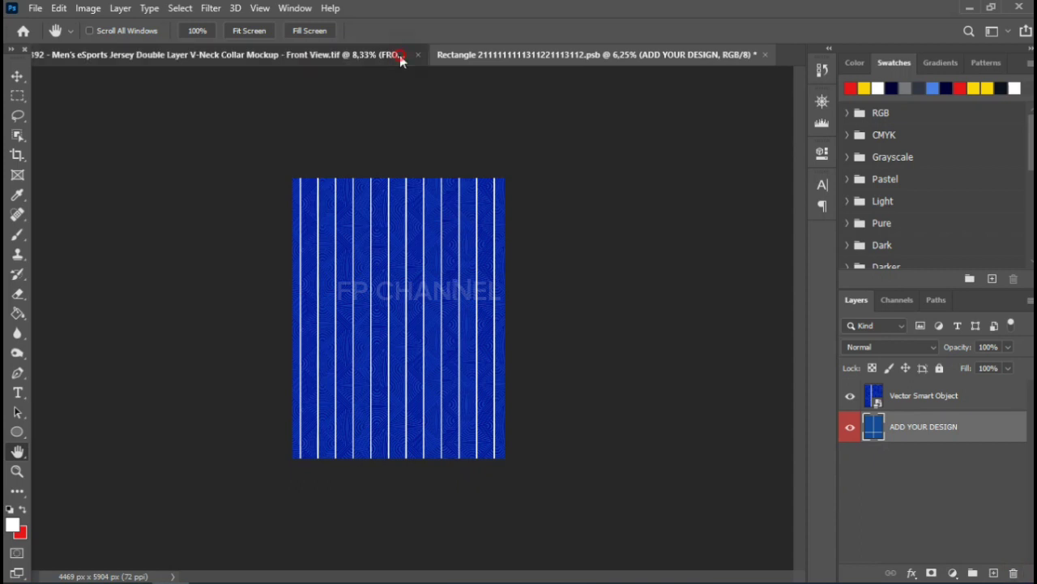
{"action": "left_click", "coordinate": [397, 55]}
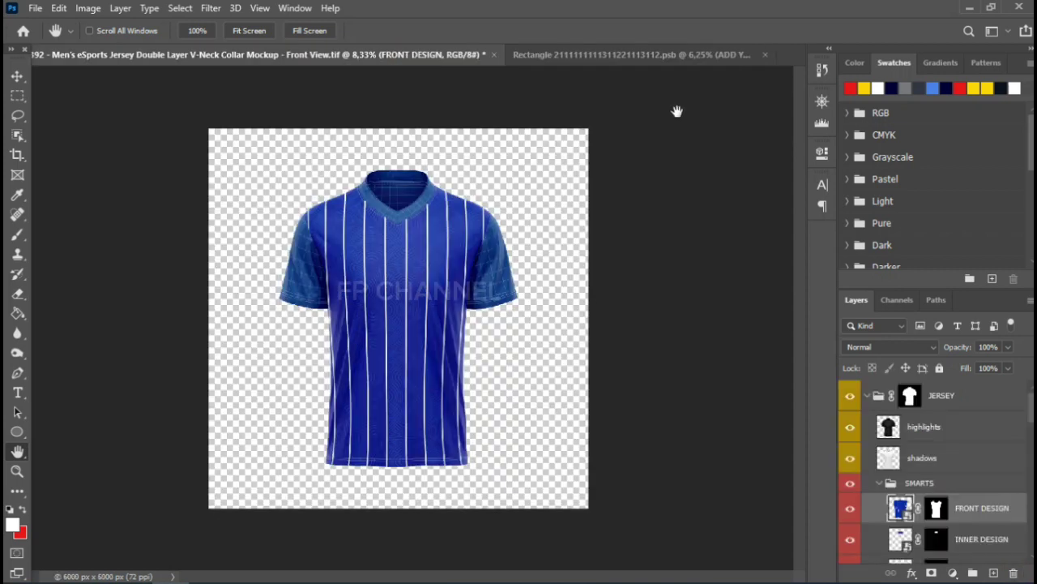
- Close the pinstripe design file, answering the save prompt
{"action": "left_click", "coordinate": [754, 55]}
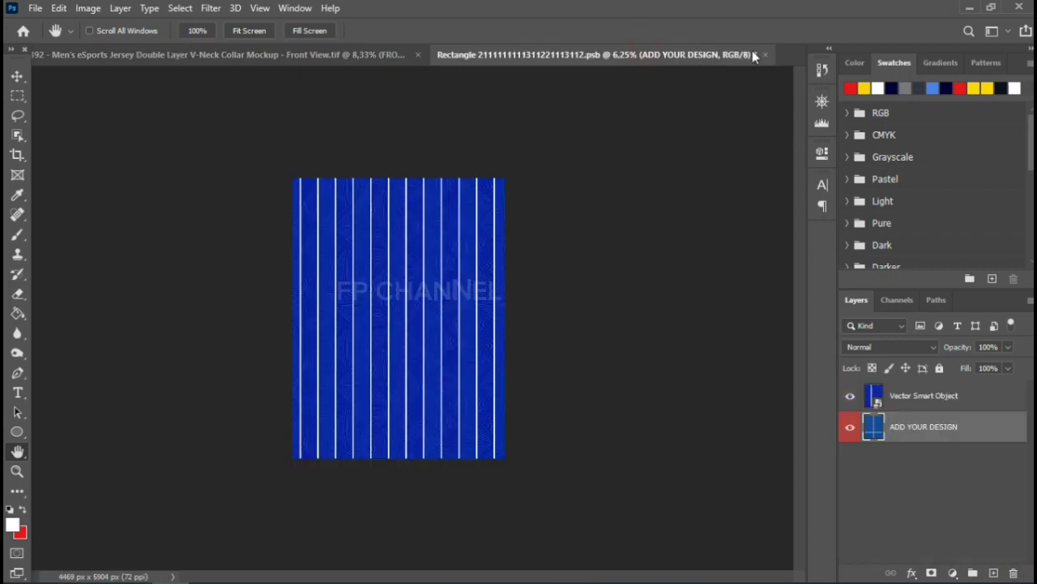
{"action": "left_click", "coordinate": [765, 54]}
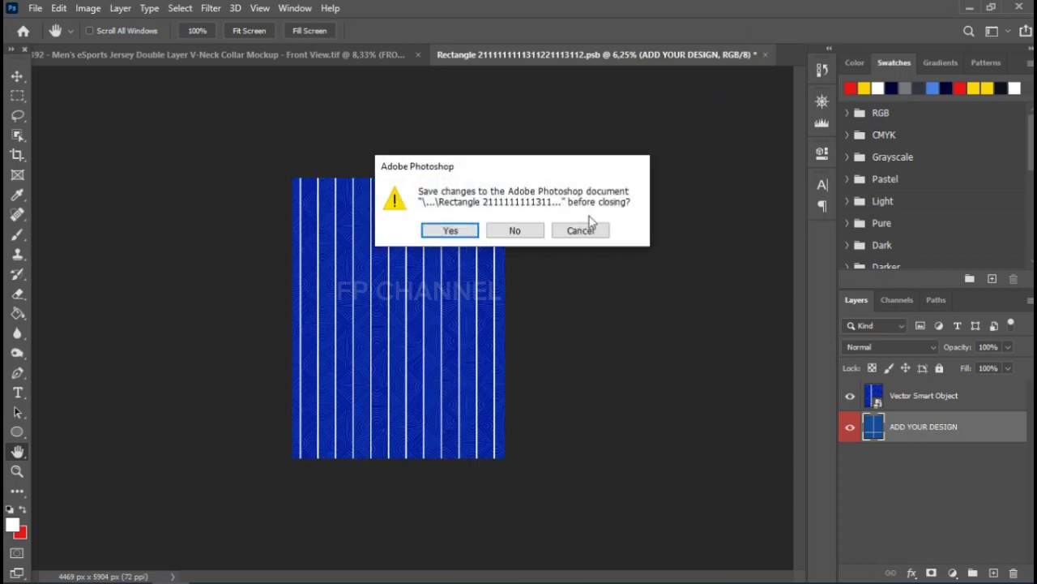
{"action": "left_click", "coordinate": [519, 230]}
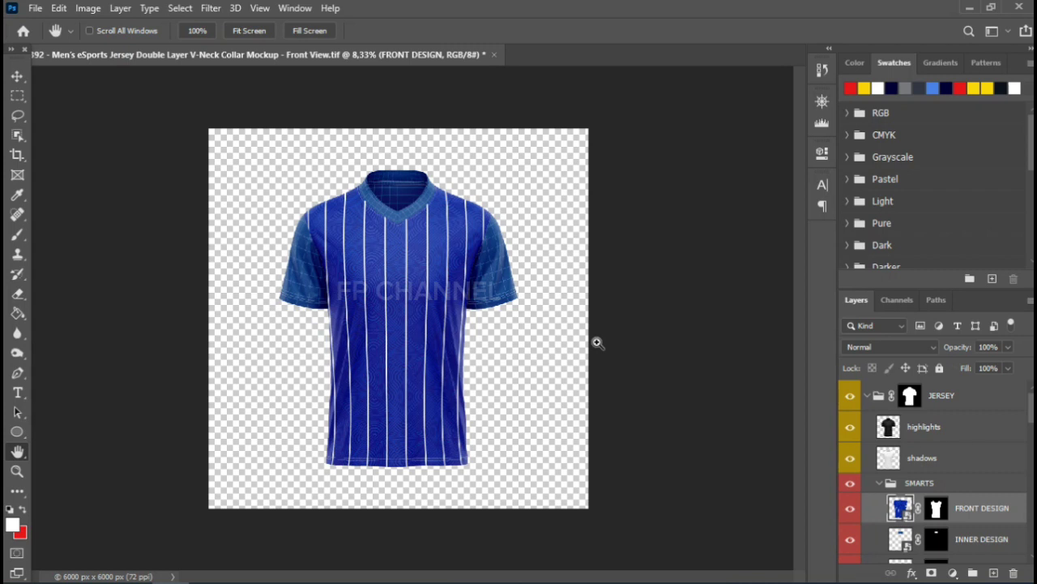
- Zoom in on the jersey to inspect the blue pinstripes, then zoom back out
{"action": "left_click", "coordinate": [597, 342]}
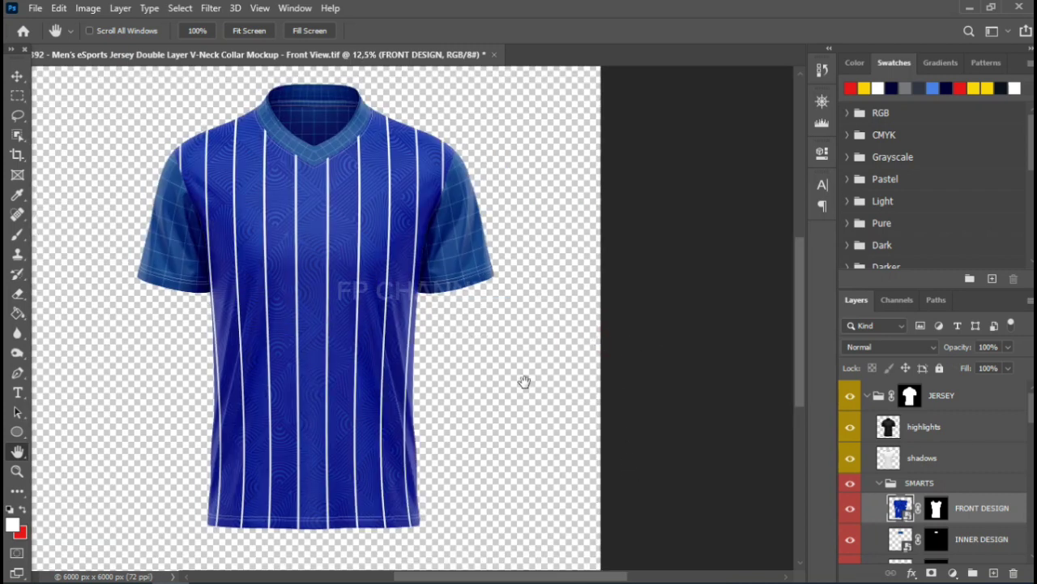
{"action": "left_click_drag", "start_coordinate": [558, 576], "coordinate": [514, 577]}
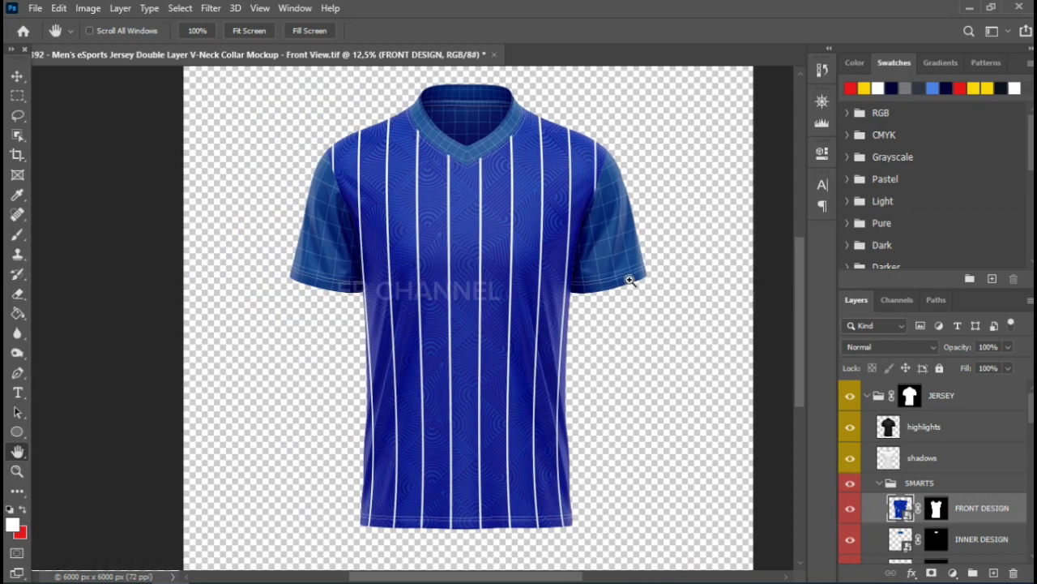
{"action": "scroll", "coordinate": [632, 282], "scroll_direction": "right", "scroll_amount": 2}
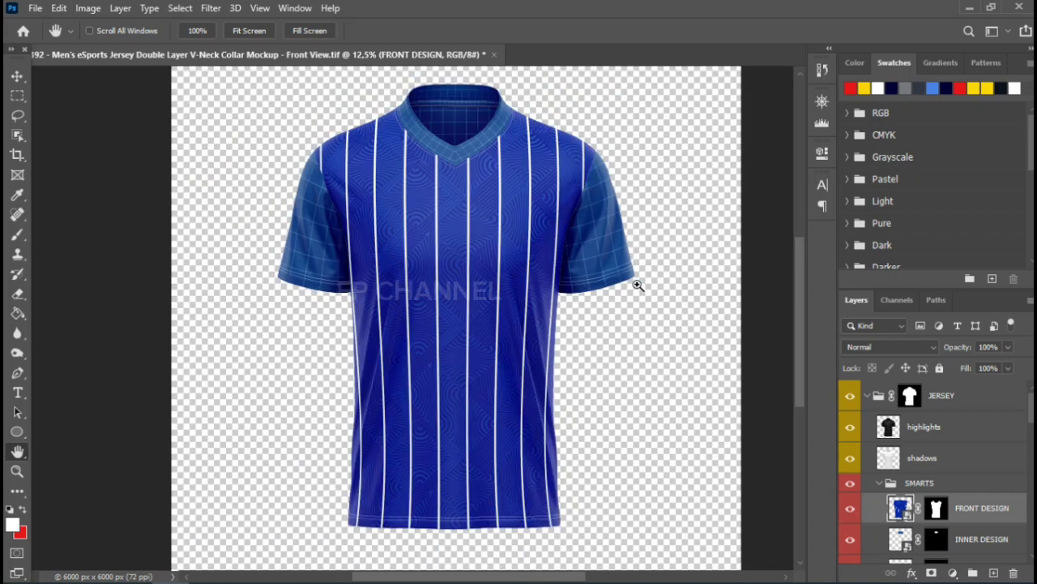
{"action": "left_click", "coordinate": [638, 285], "text": "alt"}
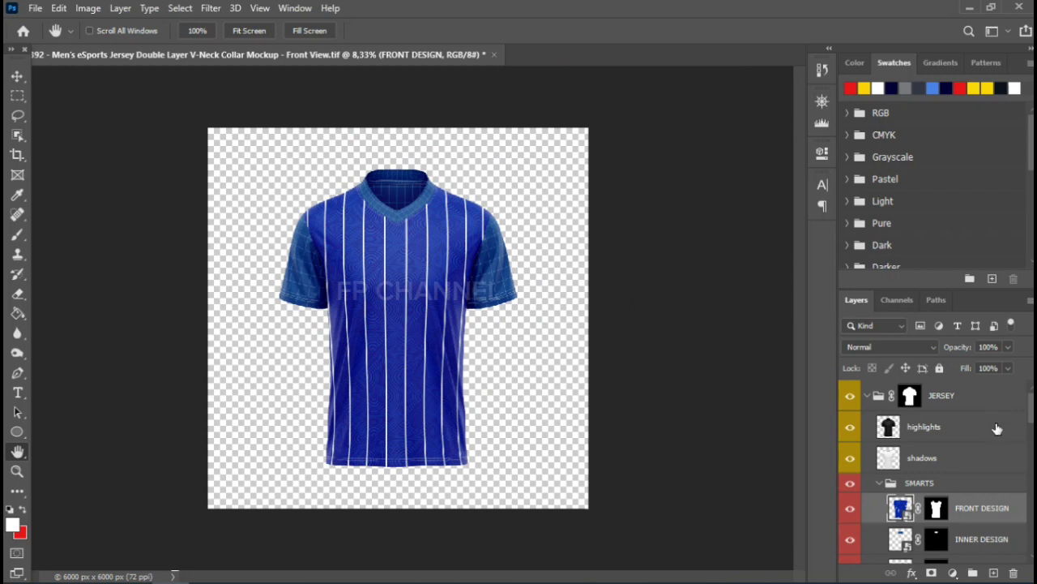
{"action": "scroll", "coordinate": [911, 486], "scroll_direction": "down", "scroll_amount": 1}
{"action": "scroll", "coordinate": [924, 487], "scroll_direction": "down", "scroll_amount": 1}
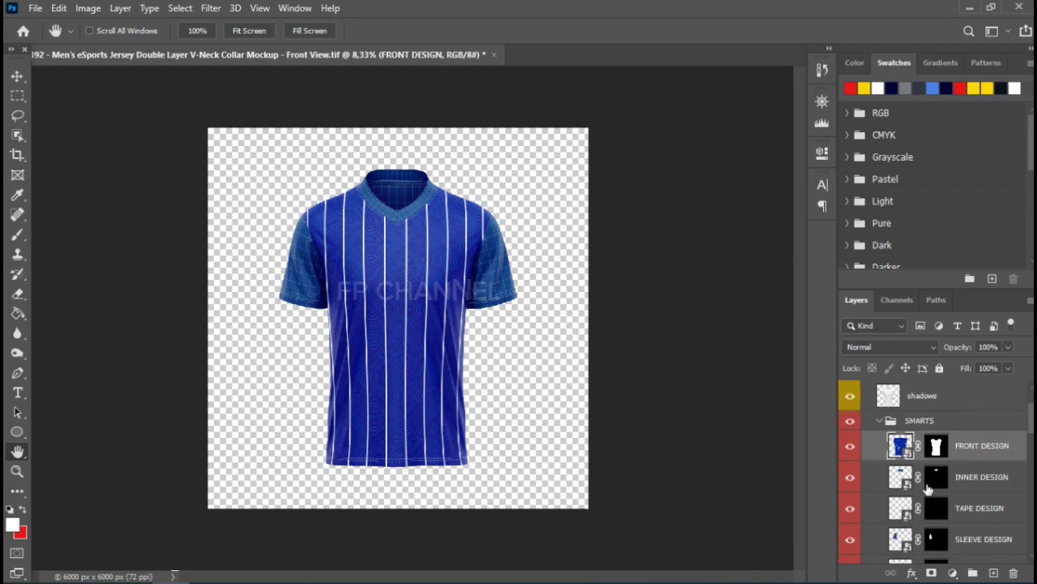
- Open the SLEEVE DESIGN smart object and add an empty Layer 1 above ADD YOUR DESIGN
{"action": "left_click", "coordinate": [978, 478]}
{"action": "scroll", "coordinate": [978, 478], "scroll_direction": "down", "scroll_amount": 1}
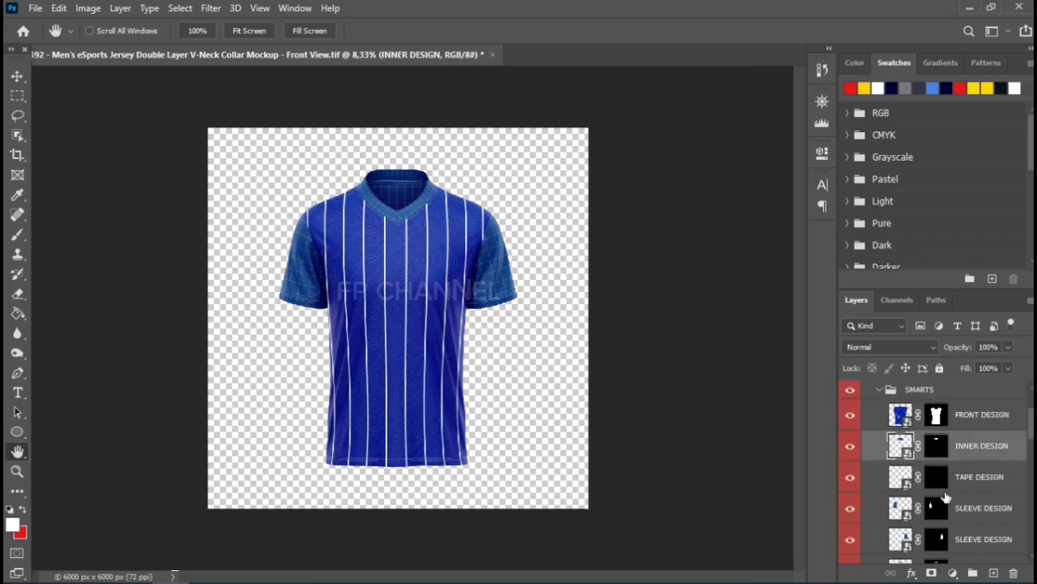
{"action": "left_click", "coordinate": [995, 496]}
{"action": "scroll", "coordinate": [996, 496], "scroll_direction": "down", "scroll_amount": 1}
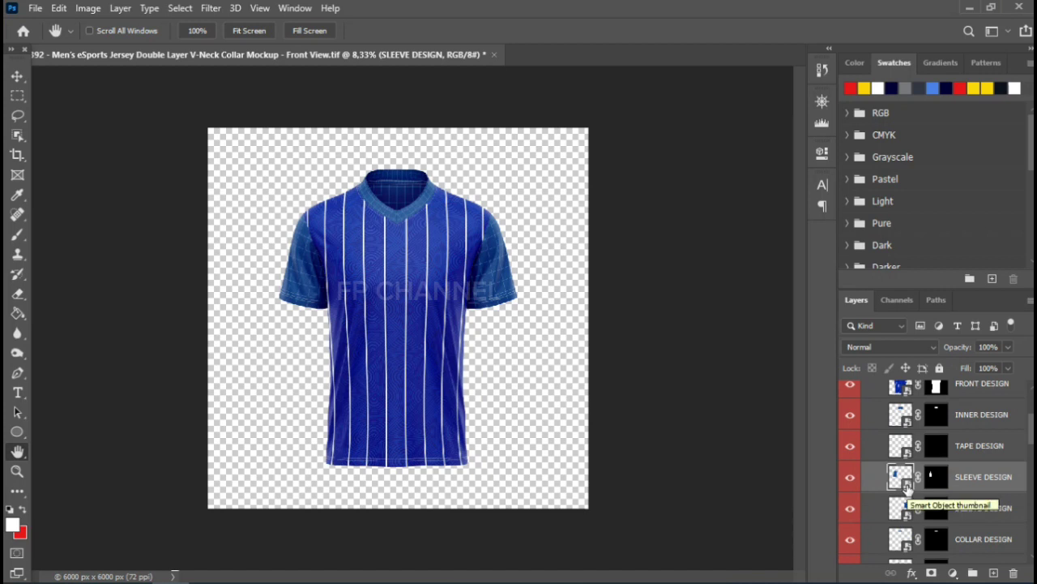
{"action": "double_click", "coordinate": [900, 478]}
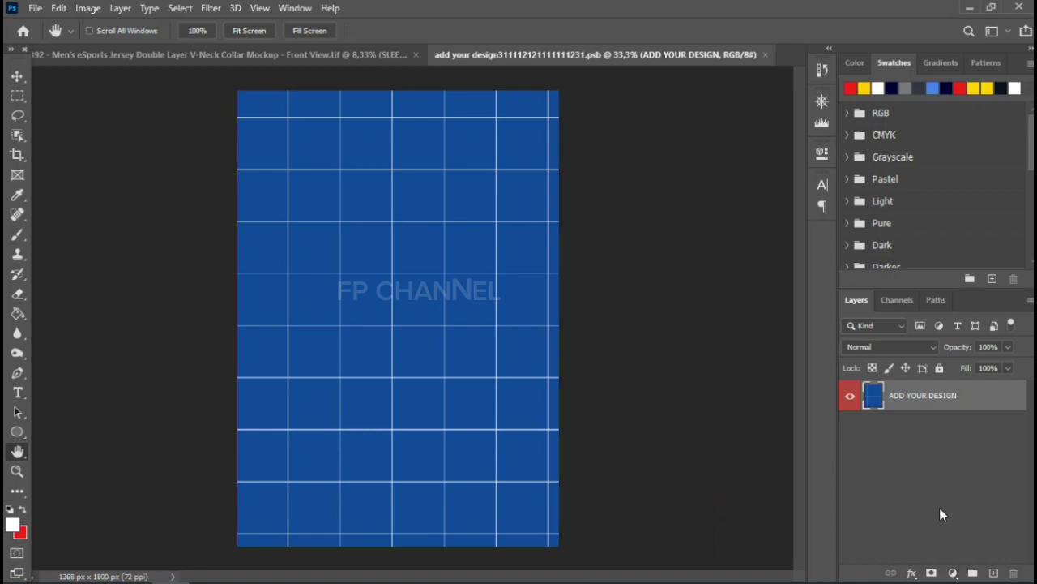
{"action": "left_click", "coordinate": [993, 573]}
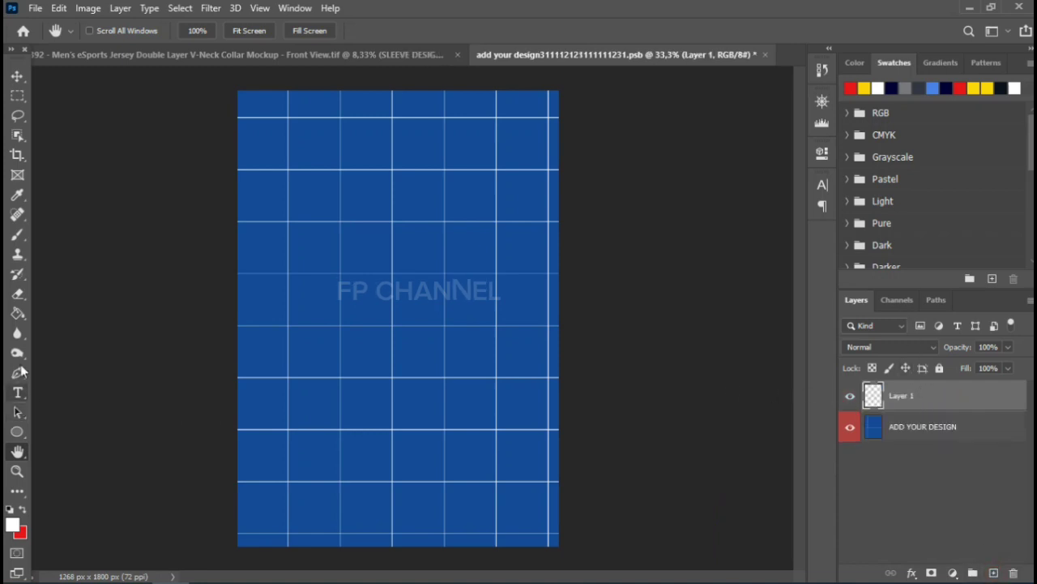
- Select the Paint Bucket Tool, check the jersey mockup, and return to the sleeve design
{"action": "left_click", "coordinate": [17, 313]}
{"action": "right_click", "coordinate": [17, 313]}
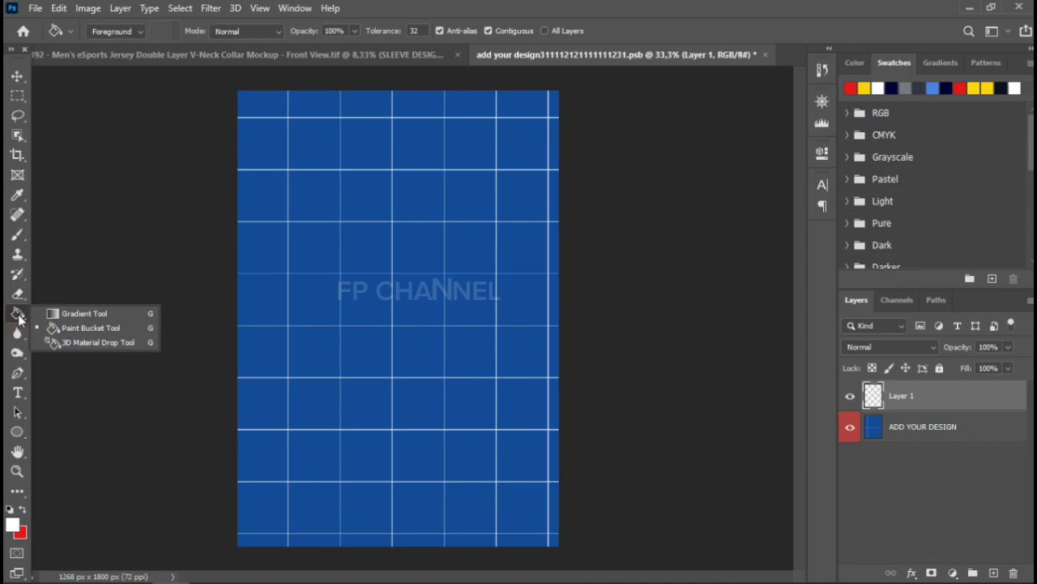
{"action": "left_click", "coordinate": [67, 330]}
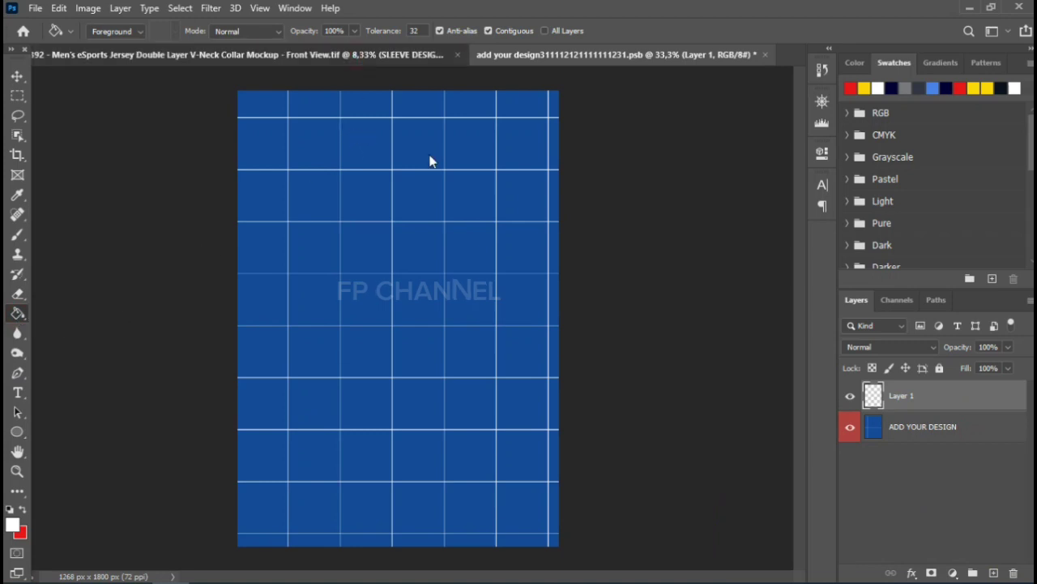
{"action": "key", "text": "ctrl+s"}
{"action": "key", "text": "ctrl+Tab"}
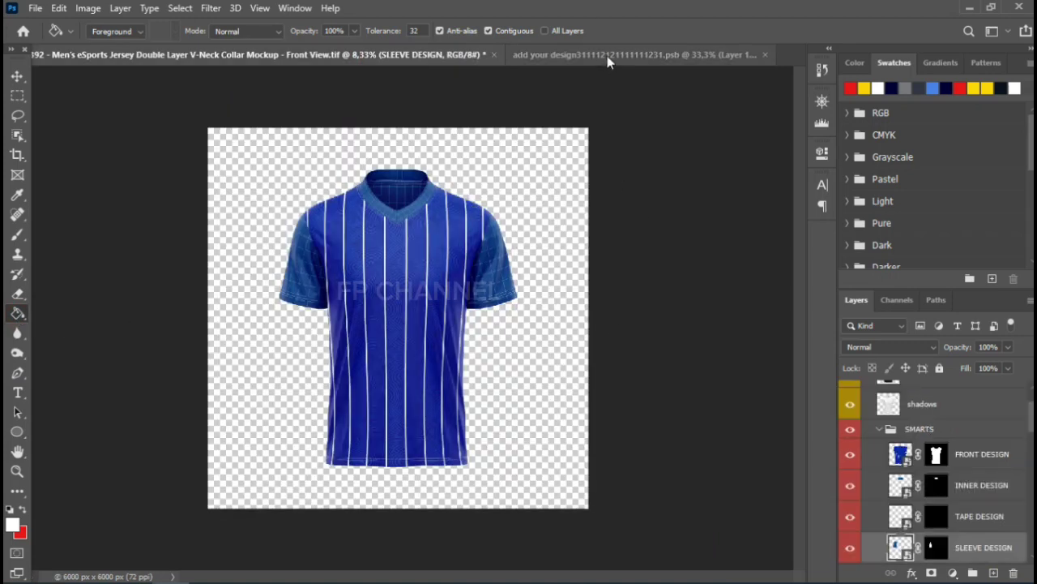
{"action": "key", "text": "ctrl+Tab"}
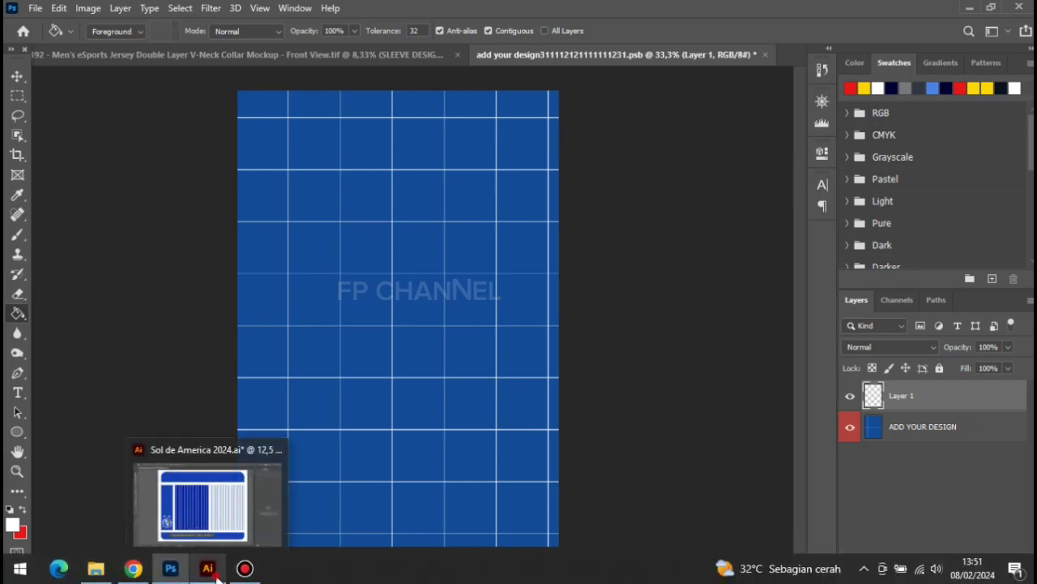
{"action": "left_click", "coordinate": [208, 568]}
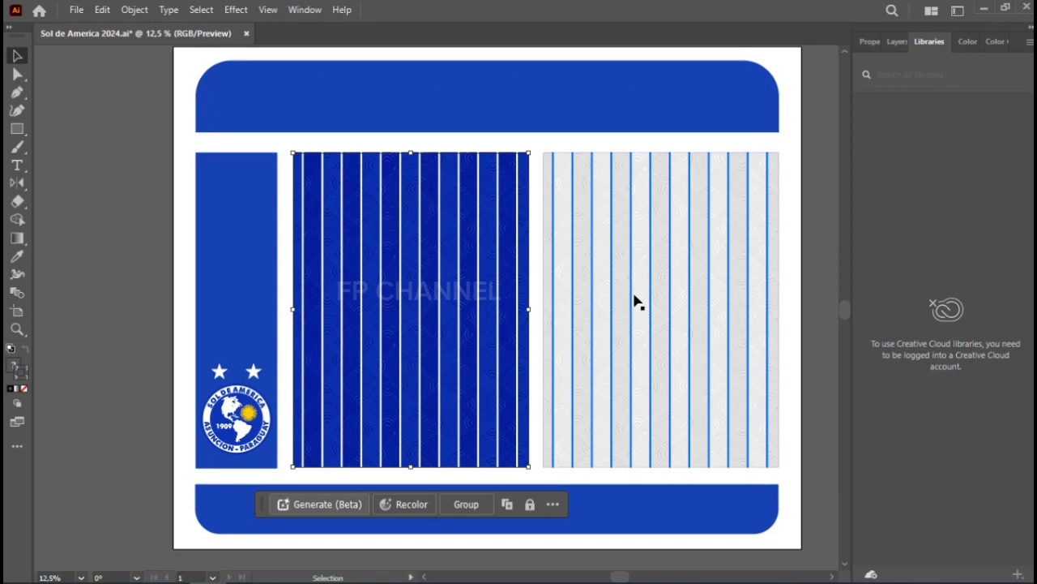
- Select the white-blue pinstripe panel in Illustrator and bring it into the Photoshop sleeve design
{"action": "left_click", "coordinate": [654, 210]}
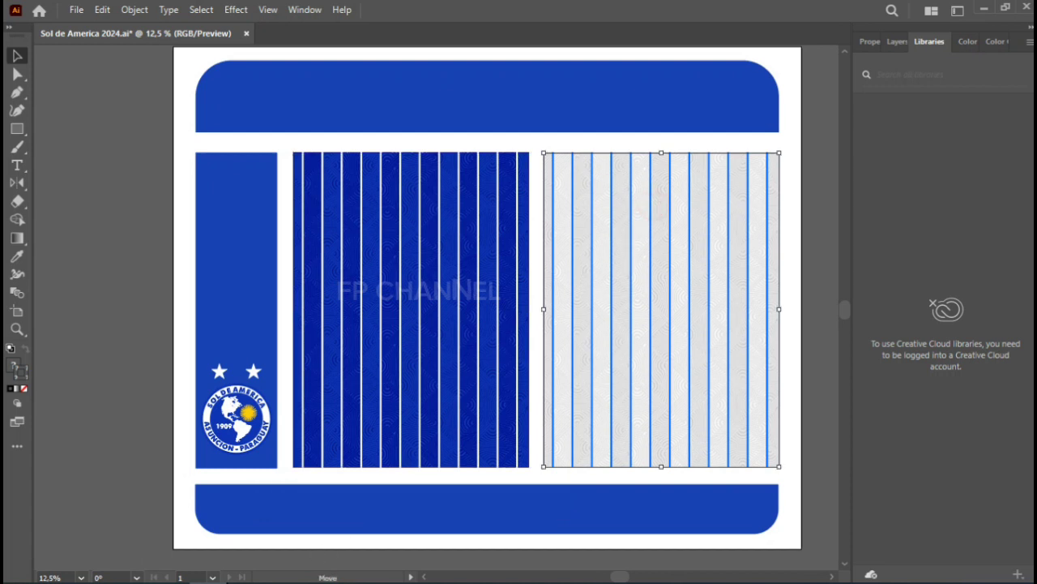
{"action": "left_click", "coordinate": [170, 577]}
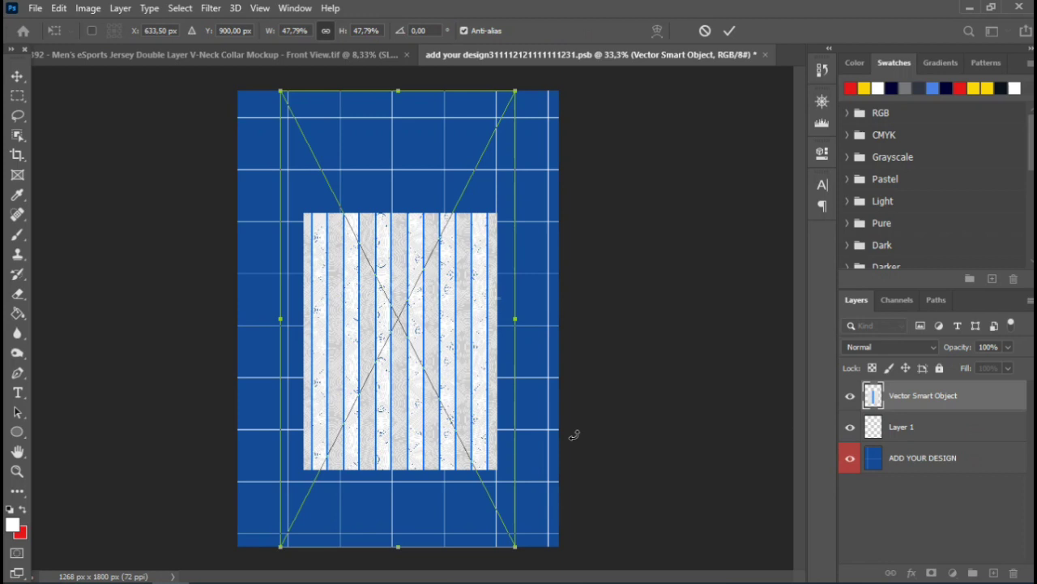
- Enlarge and widen the white-blue pinstripe artwork across the sleeve canvas, nudging it into line
{"action": "key", "text": "ctrl+minus"}
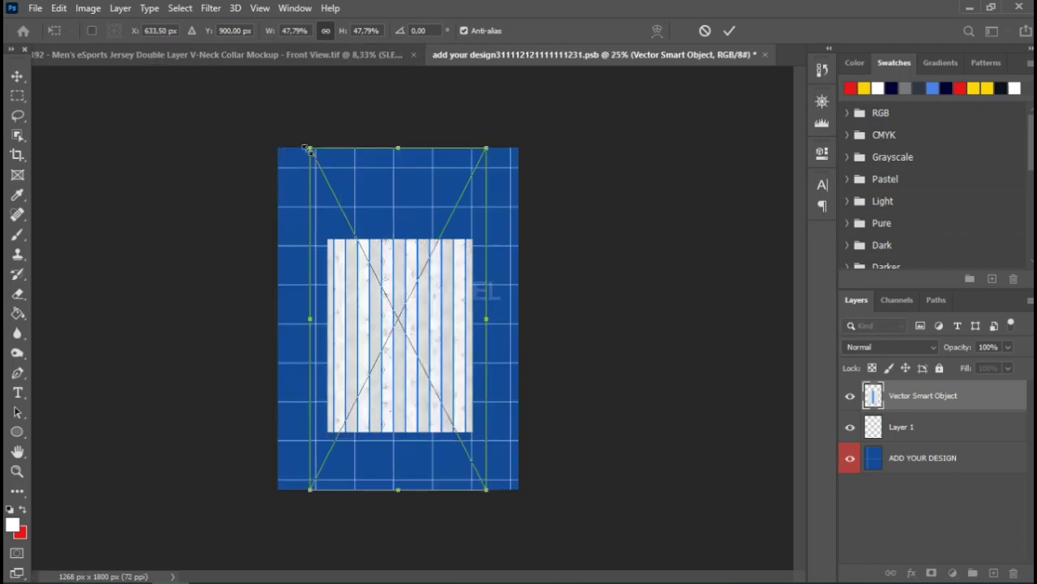
{"action": "left_click_drag", "start_coordinate": [301, 144], "coordinate": [180, 81]}
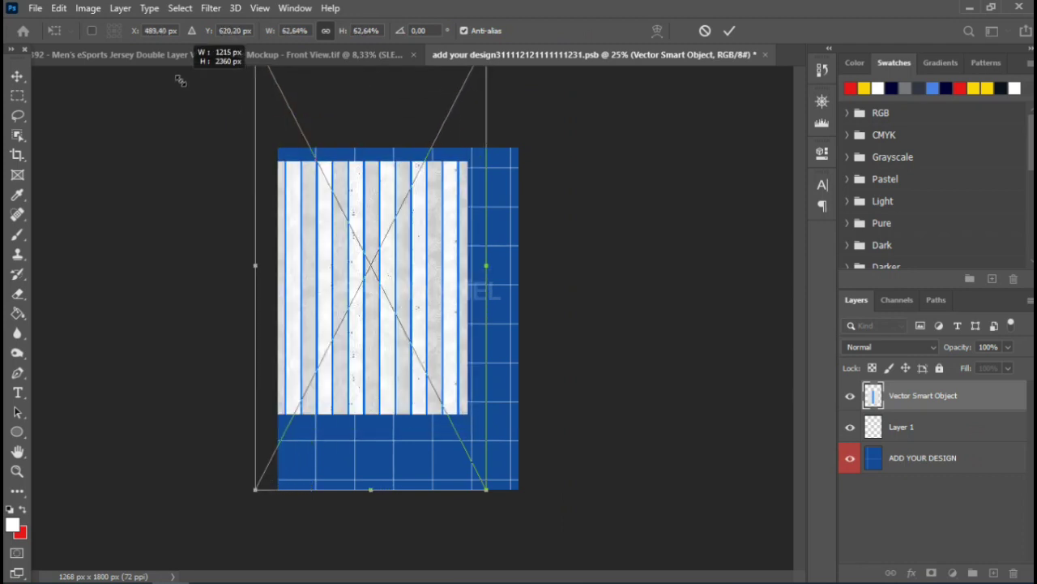
{"action": "left_click_drag", "start_coordinate": [490, 264], "coordinate": [545, 291]}
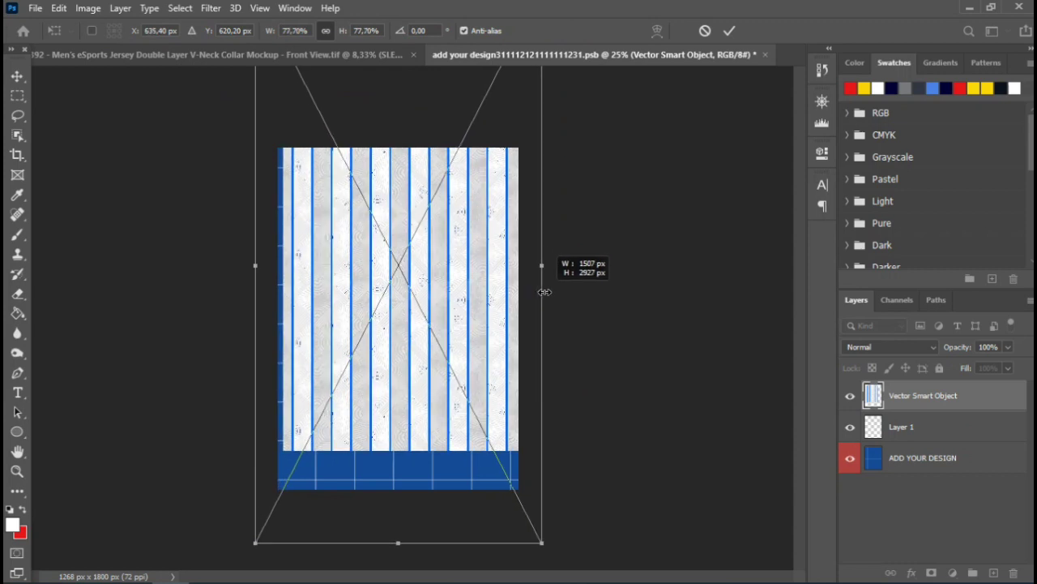
{"action": "left_click_drag", "start_coordinate": [423, 281], "coordinate": [417, 294]}
{"action": "key", "text": "Right"}
{"action": "key", "text": "Right"}
{"action": "key", "text": "Right"}
{"action": "key", "text": "Right"}
{"action": "key", "text": "Right"}
{"action": "key", "text": "Right"}
{"action": "key", "text": "Right"}
{"action": "key", "text": "Right"}
{"action": "key", "text": "Right"}
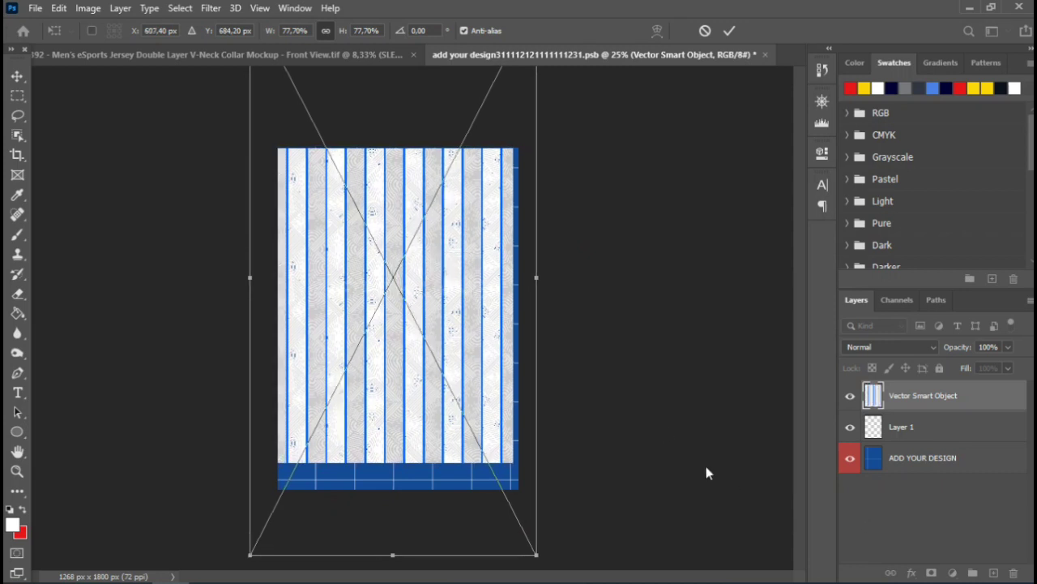
{"action": "left_click_drag", "start_coordinate": [381, 293], "coordinate": [381, 294]}
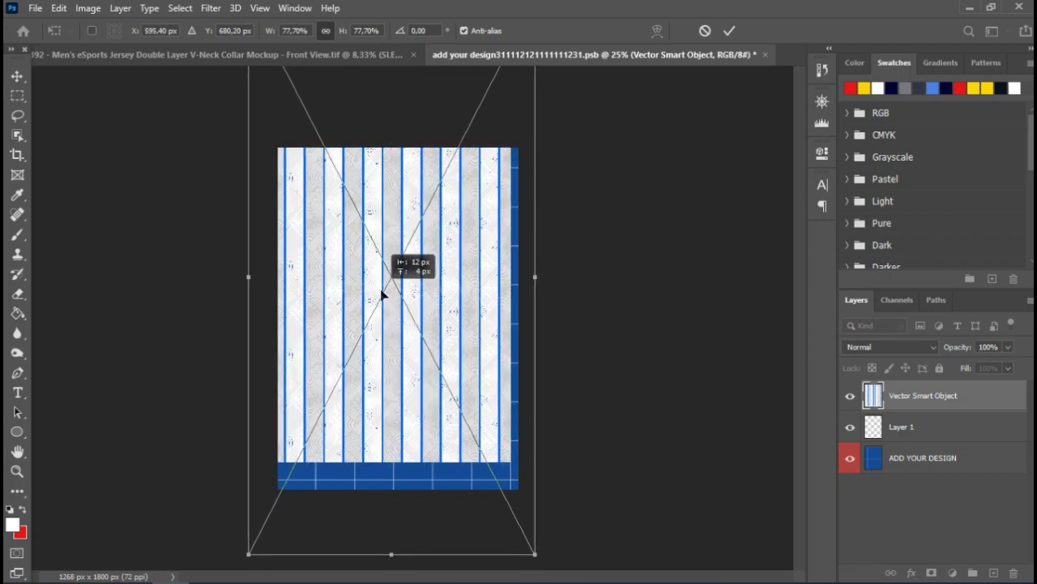
{"action": "left_click_drag", "start_coordinate": [381, 294], "coordinate": [381, 294]}
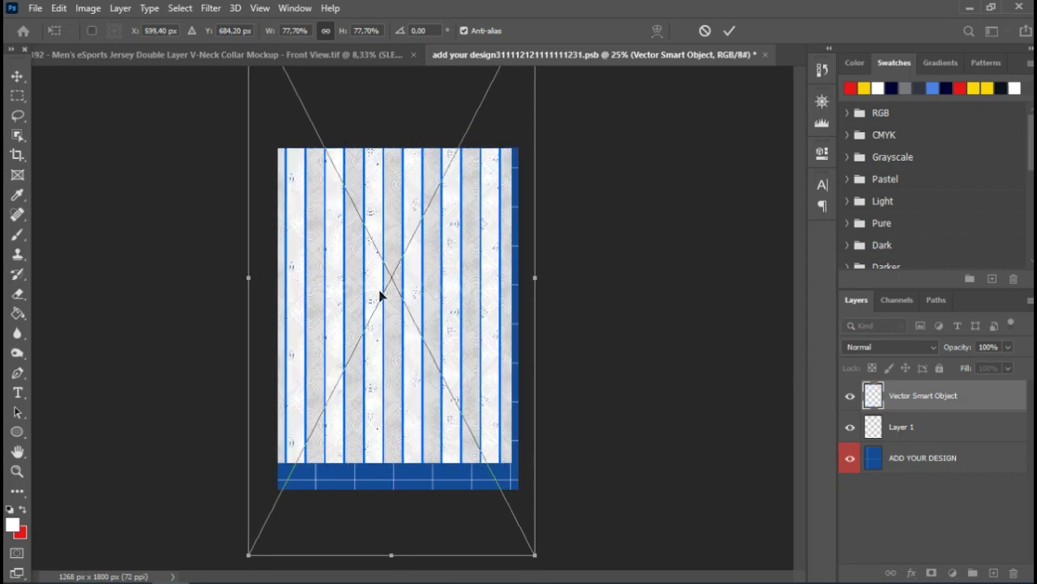
{"action": "left_click_drag", "start_coordinate": [536, 278], "coordinate": [543, 283]}
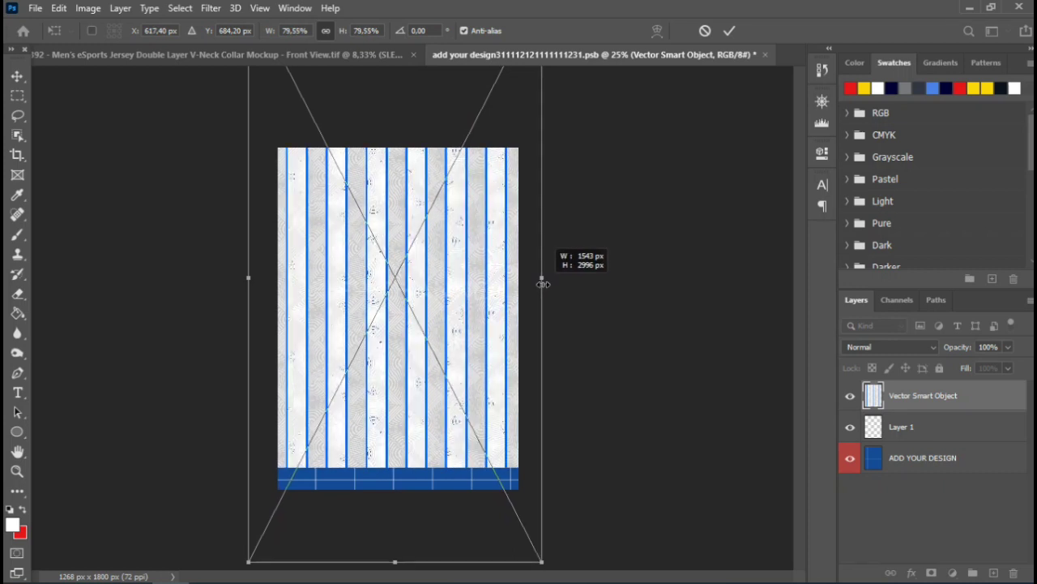
{"action": "key", "text": "Right"}
{"action": "key", "text": "Right"}
{"action": "key", "text": "Right"}
{"action": "key", "text": "Right"}
{"action": "key", "text": "Right"}
{"action": "key", "text": "Right"}
{"action": "key", "text": "Right"}
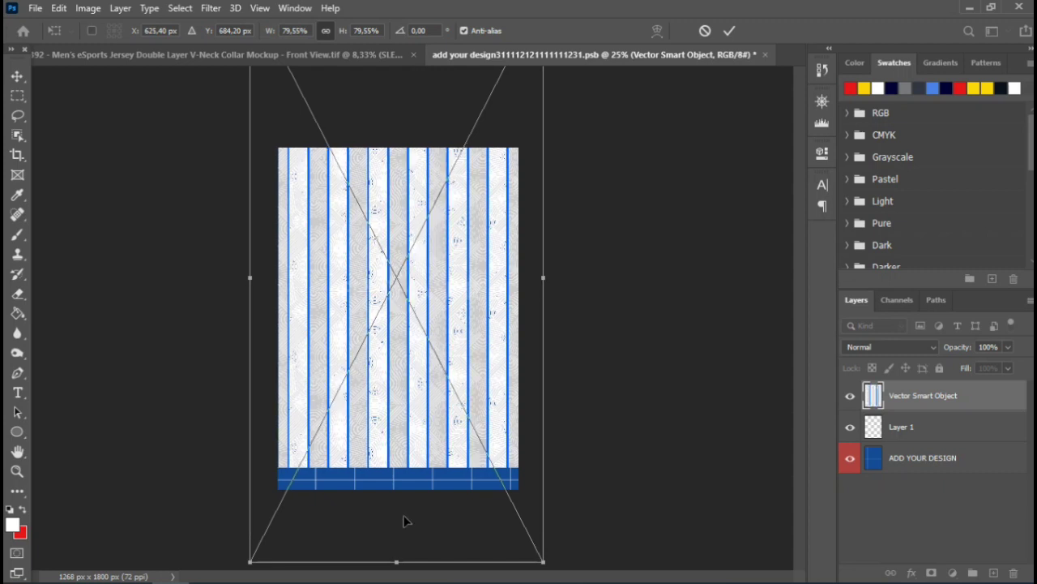
- Stretch the artwork over the bottom edge, about 83.36% scale, and apply the transform
{"action": "key", "text": "ctrl+minus"}
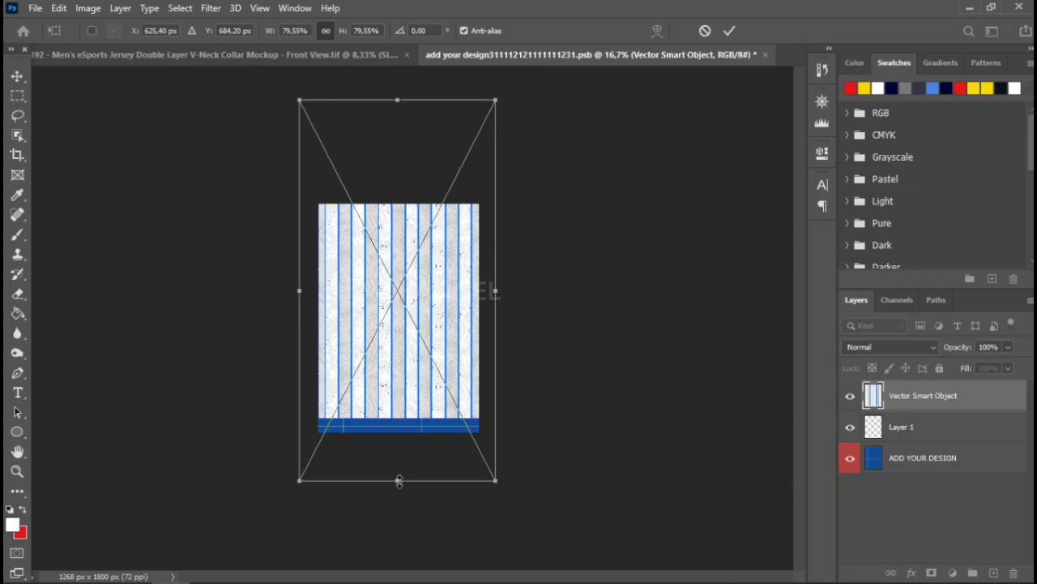
{"action": "left_click_drag", "start_coordinate": [399, 483], "coordinate": [410, 500]}
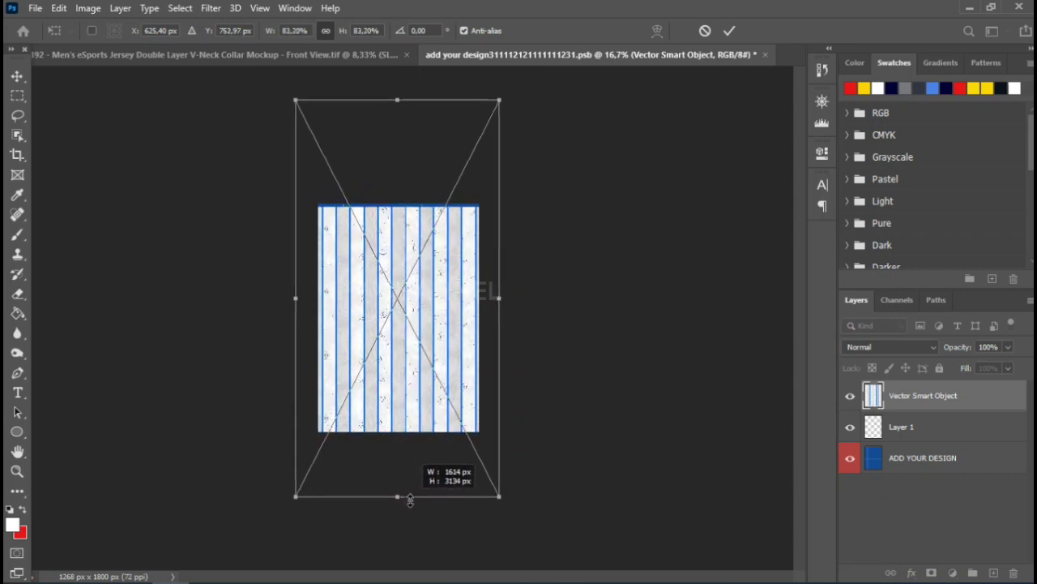
{"action": "left_click_drag", "start_coordinate": [410, 500], "coordinate": [399, 498]}
{"action": "key", "text": "Up"}
{"action": "key", "text": "Up"}
{"action": "key", "text": "Up"}
{"action": "key", "text": "Up"}
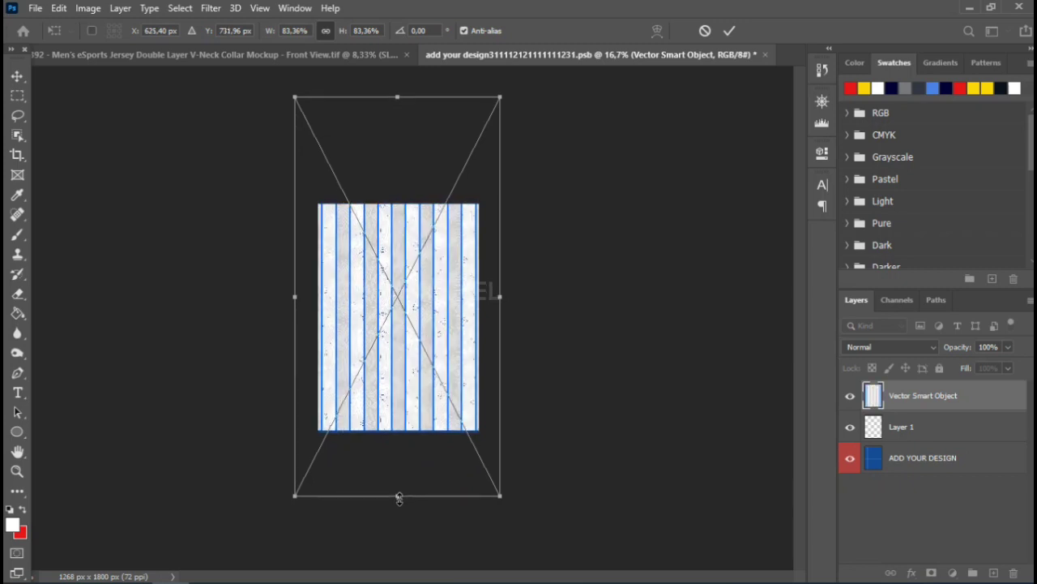
{"action": "left_click_drag", "start_coordinate": [398, 497], "coordinate": [400, 496]}
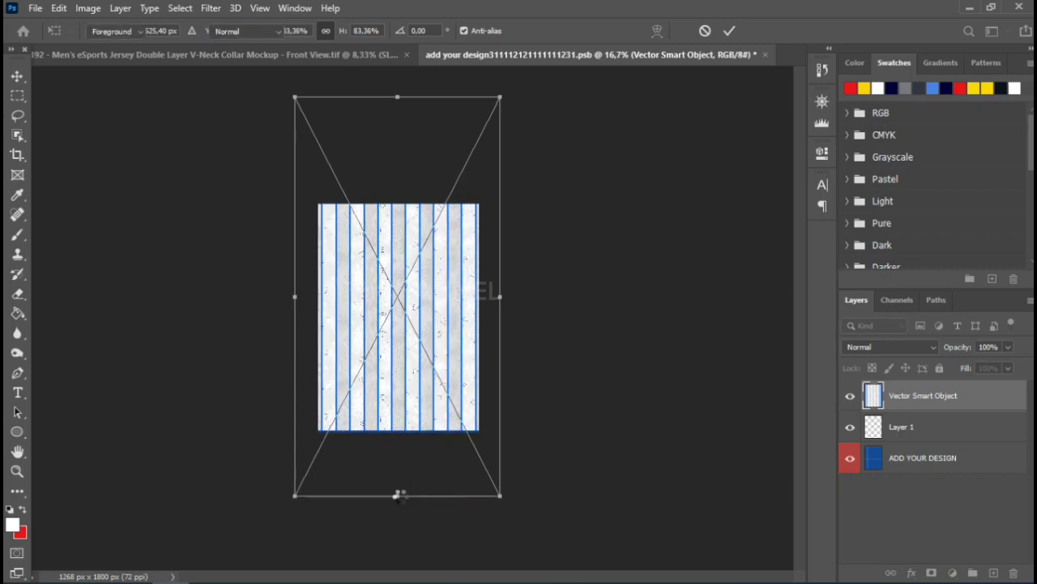
{"action": "key", "text": "Return"}
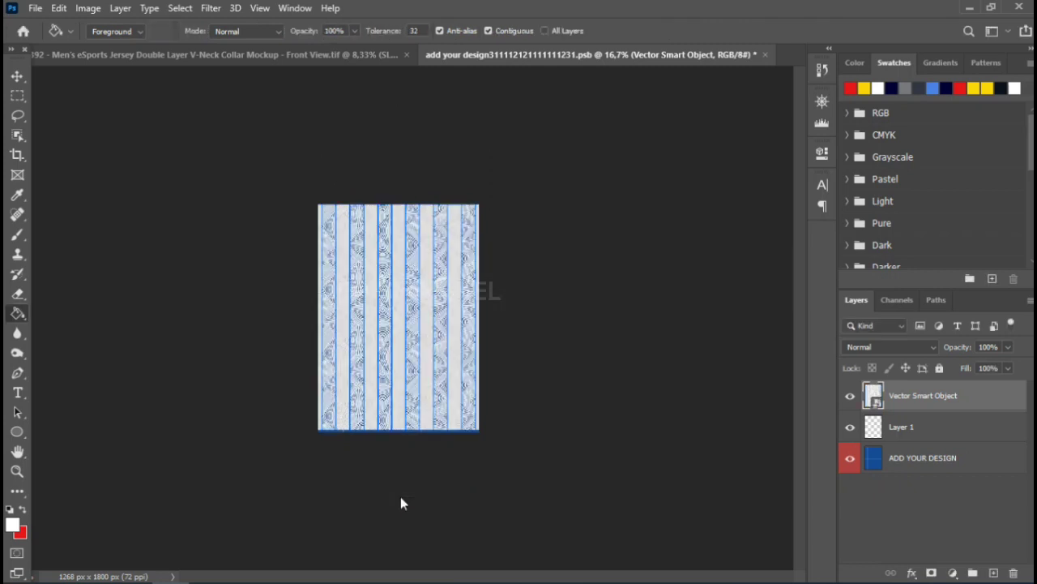
- Save the edited sleeve design contents and close its PSB, returning to the jersey mockup
{"action": "key", "text": "ctrl+plus"}
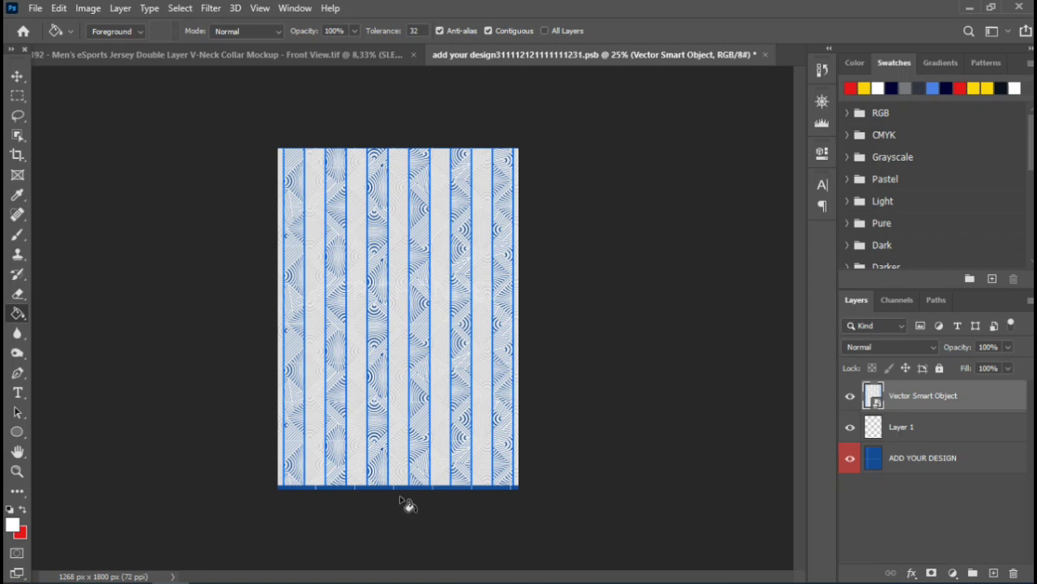
{"action": "key", "text": "ctrl+s"}
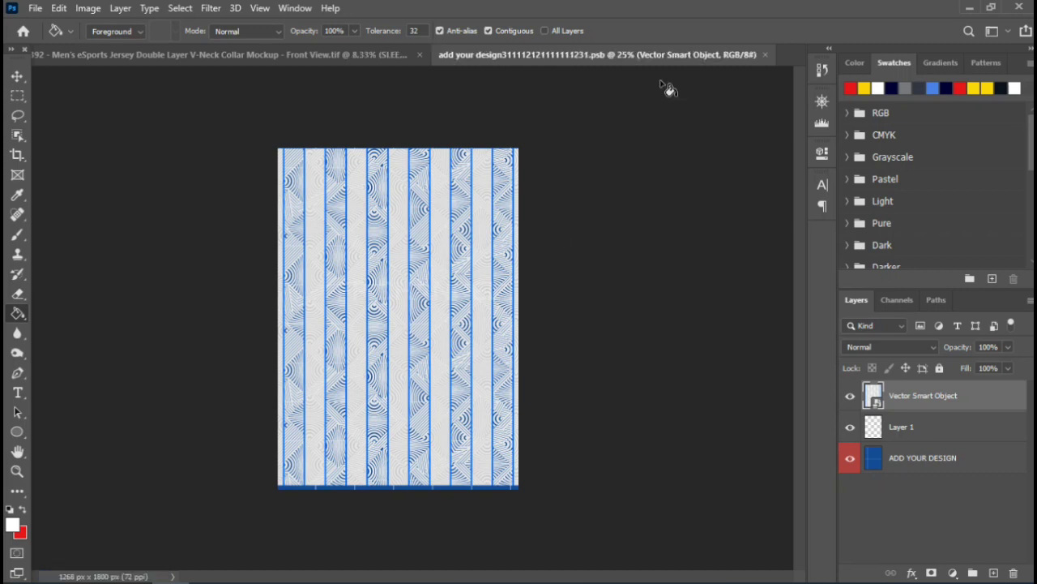
{"action": "left_click", "coordinate": [349, 54]}
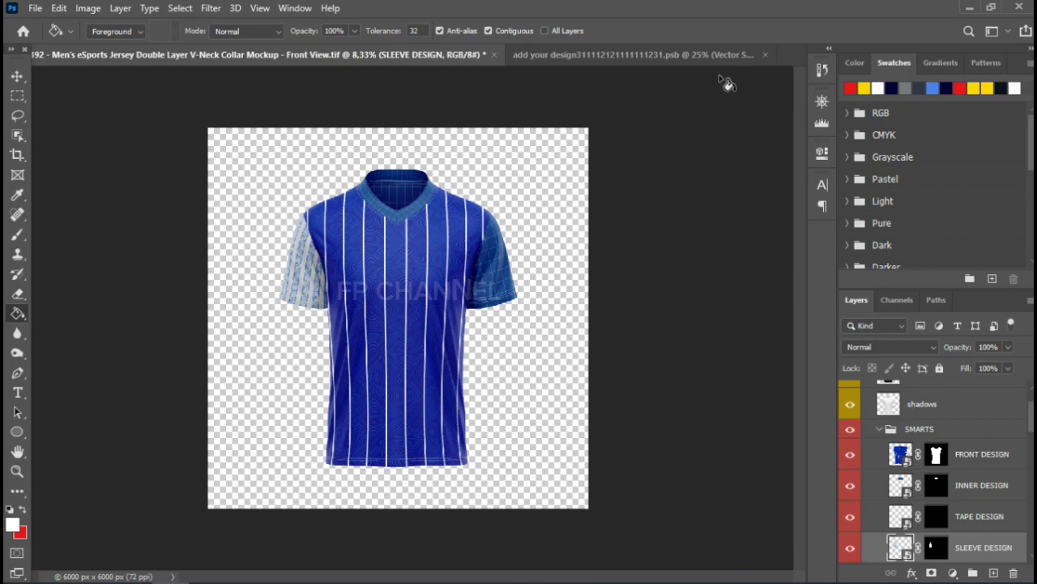
{"action": "left_click", "coordinate": [767, 55]}
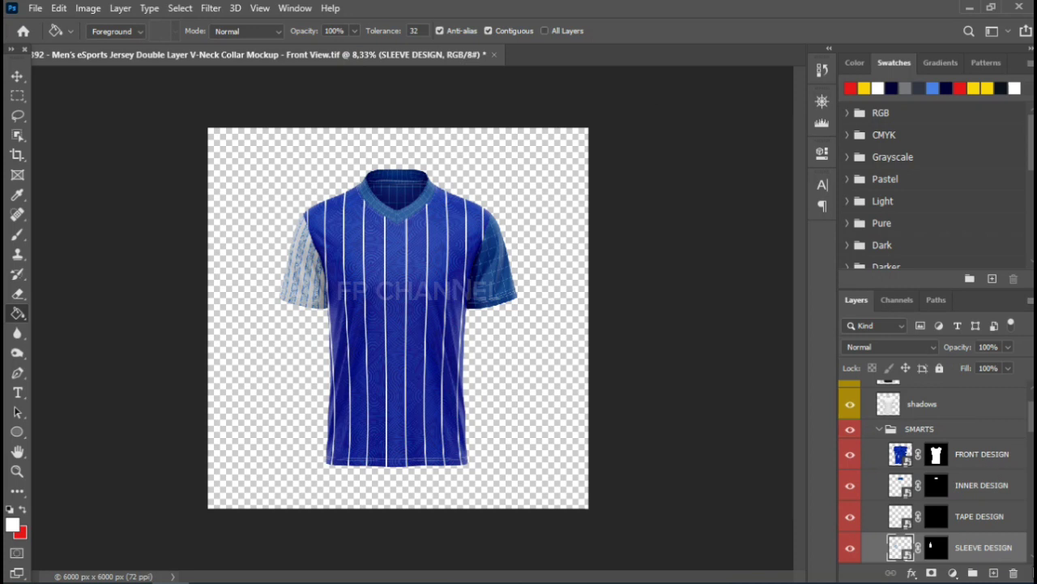
- Open the smart-object contents of the lower SLEEVE DESIGN layer
{"action": "scroll", "coordinate": [932, 470], "scroll_direction": "down", "scroll_amount": 1}
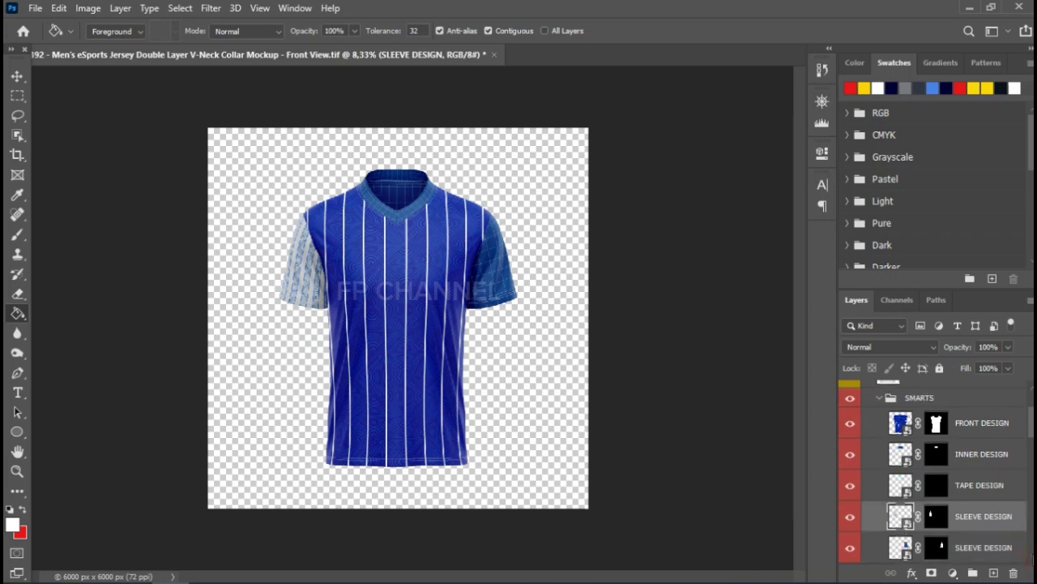
{"action": "scroll", "coordinate": [1013, 550], "scroll_direction": "up", "scroll_amount": 1}
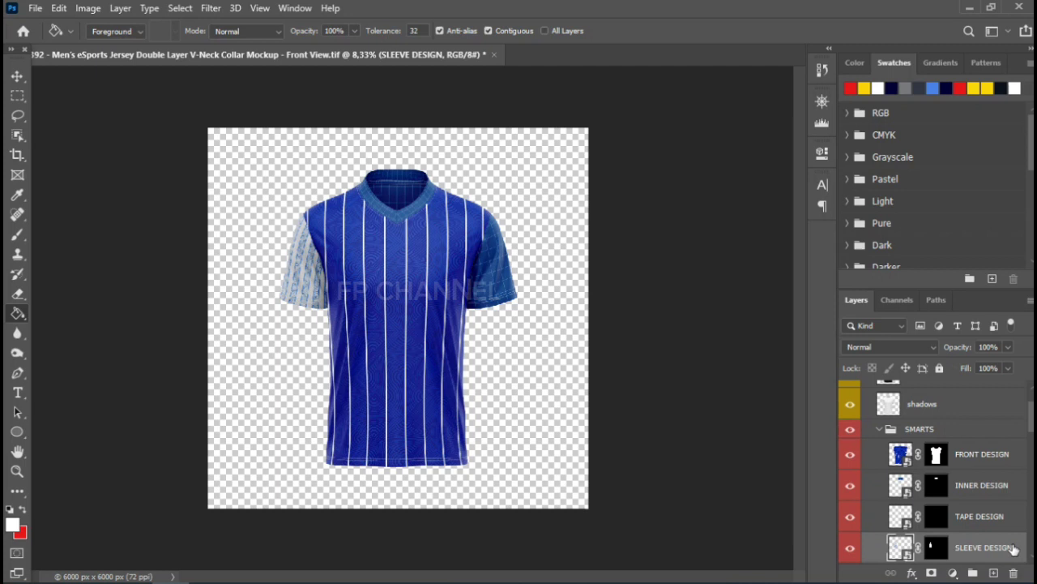
{"action": "scroll", "coordinate": [1013, 550], "scroll_direction": "down", "scroll_amount": 2}
{"action": "scroll", "coordinate": [1009, 519], "scroll_direction": "down", "scroll_amount": 1}
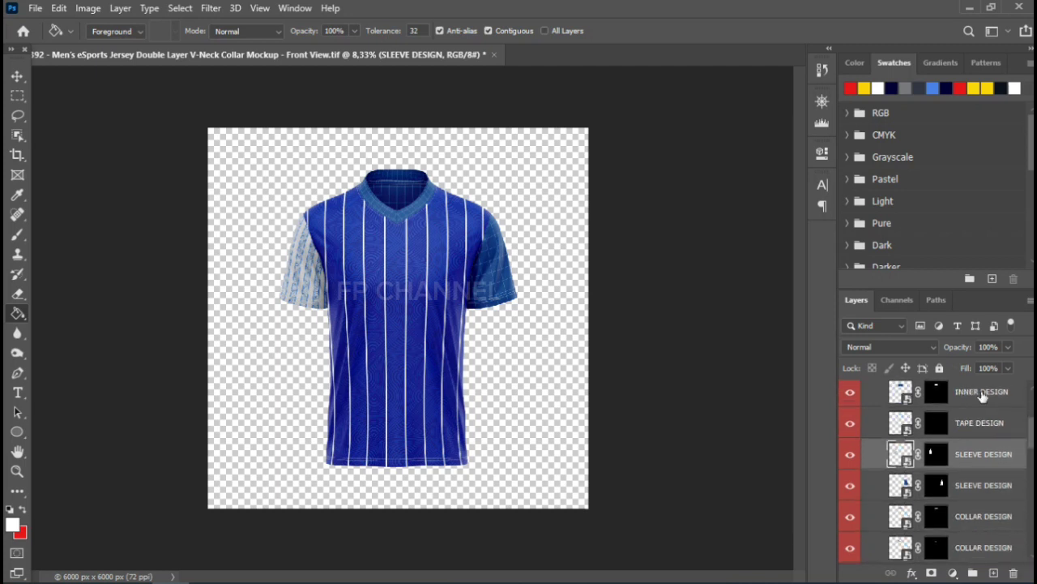
{"action": "left_click", "coordinate": [999, 489]}
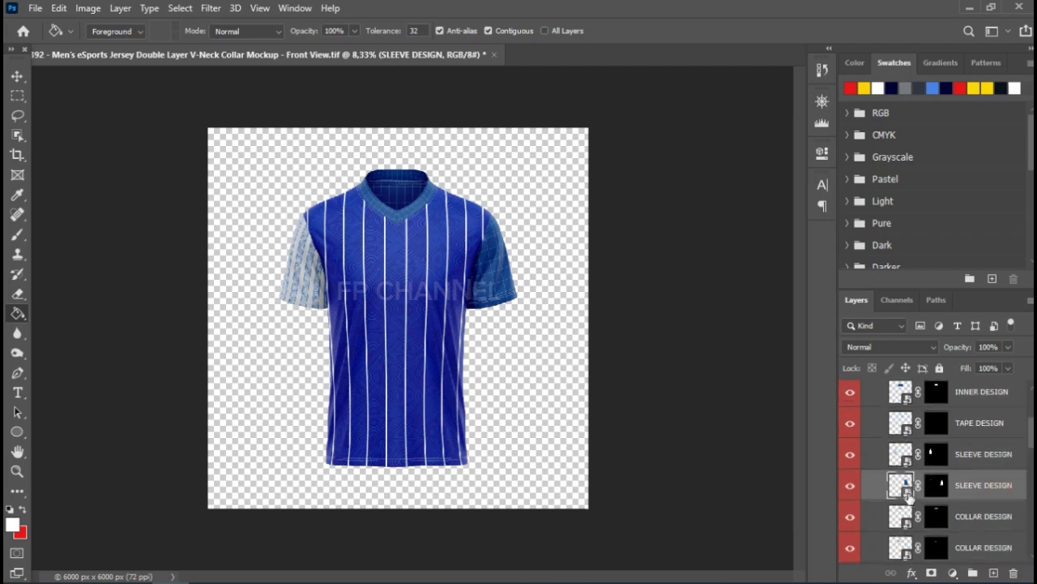
{"action": "double_click", "coordinate": [902, 488]}
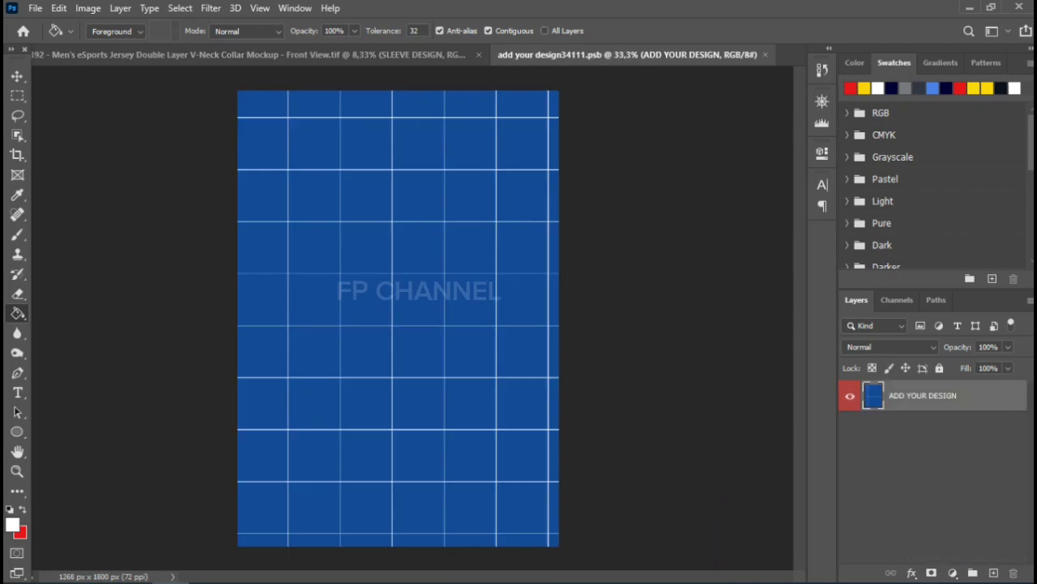
- Add an empty Layer 1 to the second sleeve design, then return to Illustrator
{"action": "left_click", "coordinate": [994, 573]}
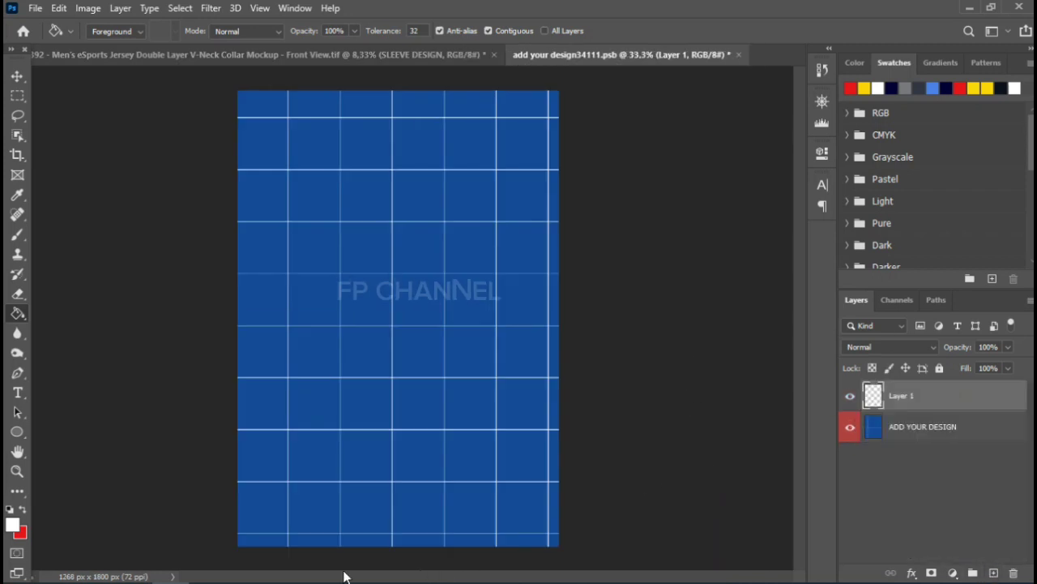
{"action": "left_click", "coordinate": [993, 397]}
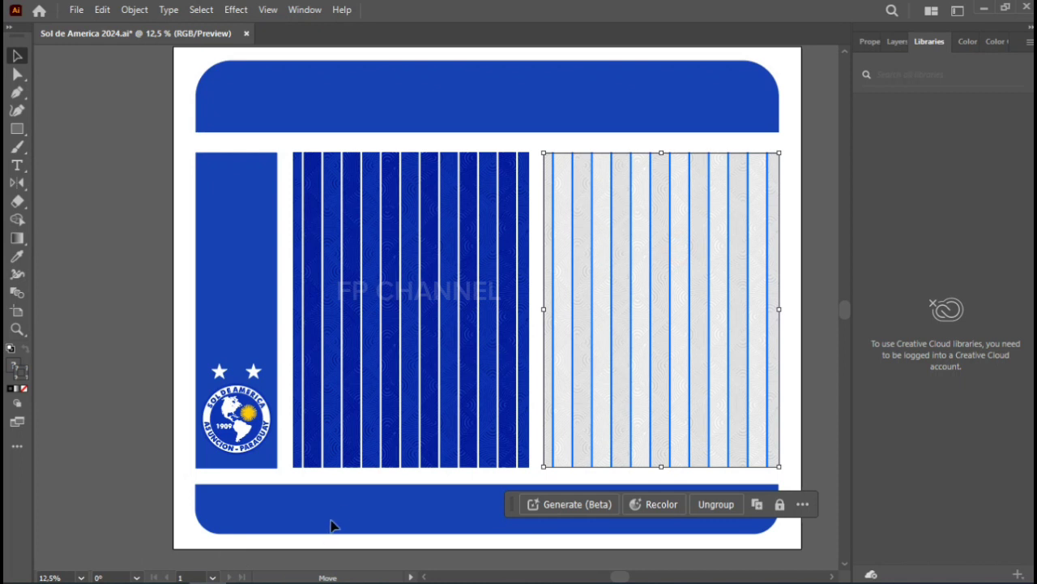
- Select the white-and-blue pinstripe artwork in Illustrator and return to the Photoshop sleeve design
{"action": "left_click_drag", "start_coordinate": [399, 551], "coordinate": [162, 485]}
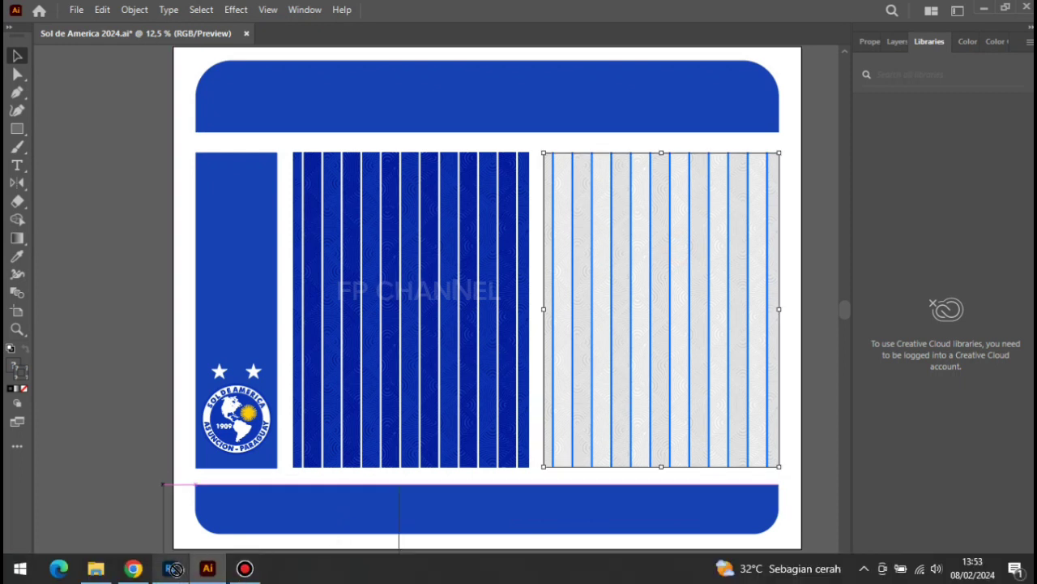
{"action": "left_click", "coordinate": [170, 567]}
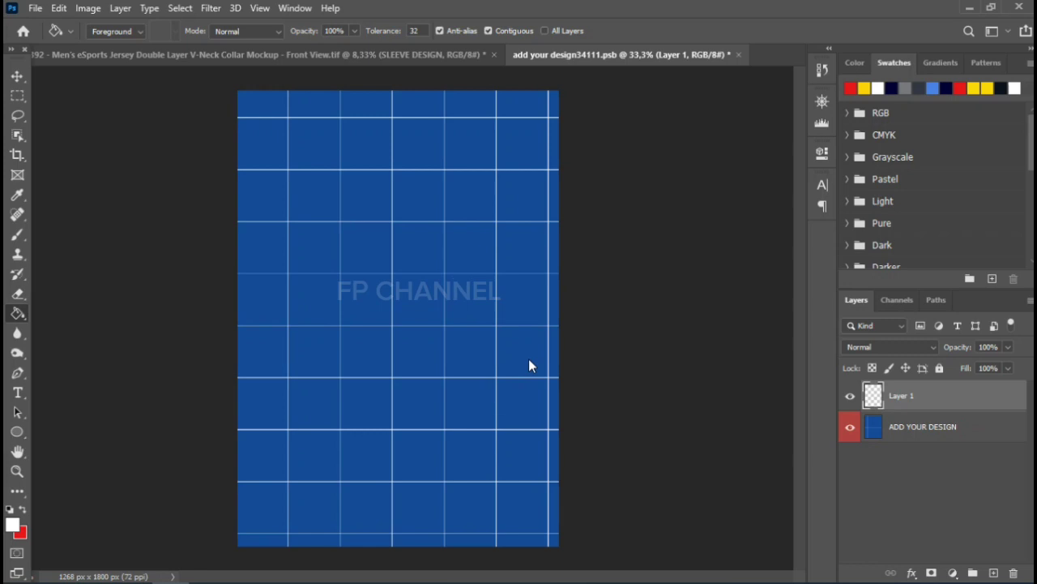
- Paste the white-and-blue pinstripe as a smart object and scale it up over the sleeve canvas
{"action": "key", "text": "ctrl+v"}
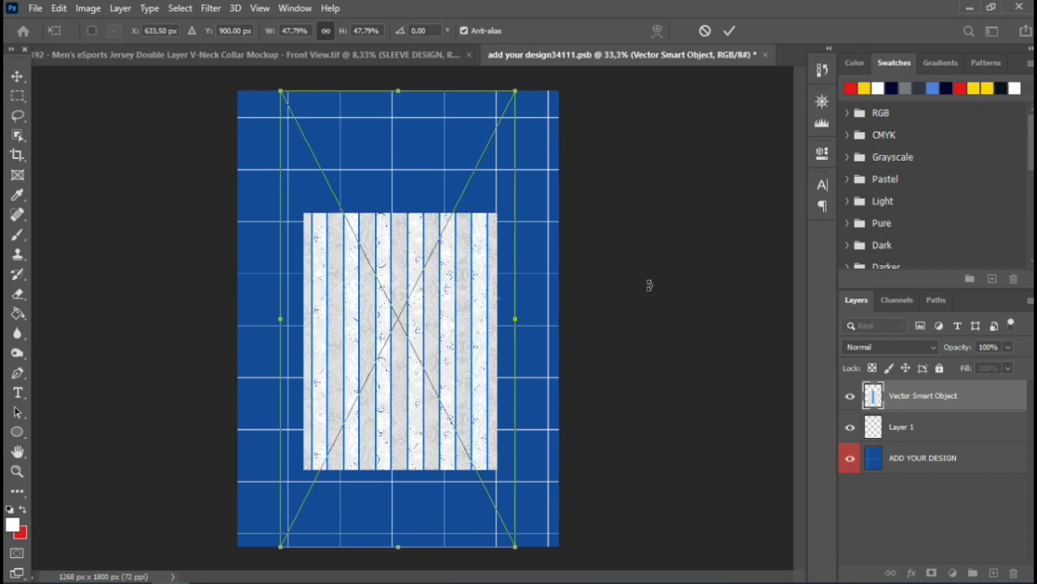
{"action": "scroll", "coordinate": [649, 284], "scroll_direction": "down", "scroll_amount": 1}
{"action": "scroll", "coordinate": [649, 288], "scroll_direction": "down", "scroll_amount": 1}
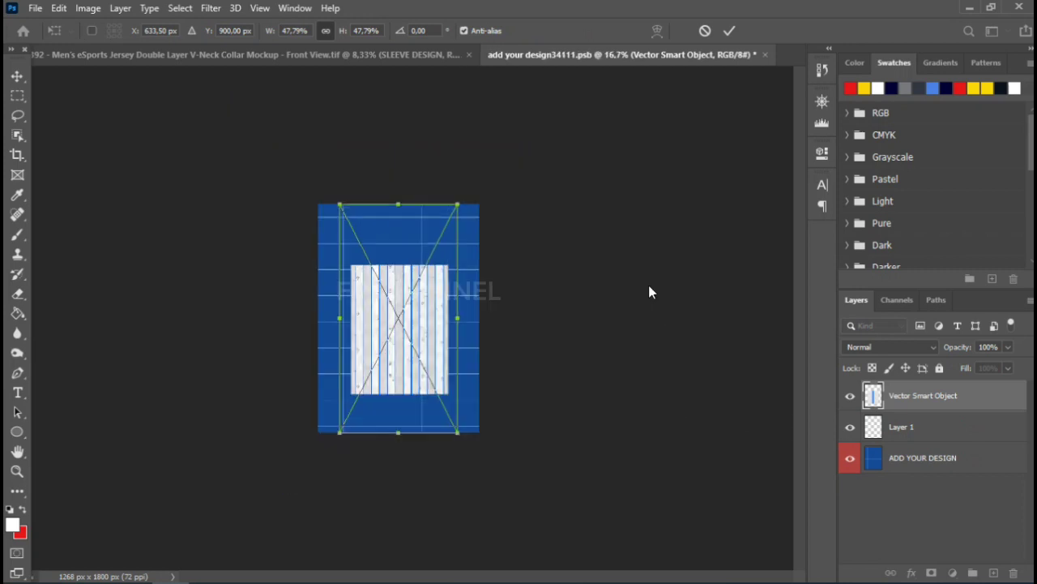
{"action": "left_click_drag", "start_coordinate": [339, 204], "coordinate": [286, 133]}
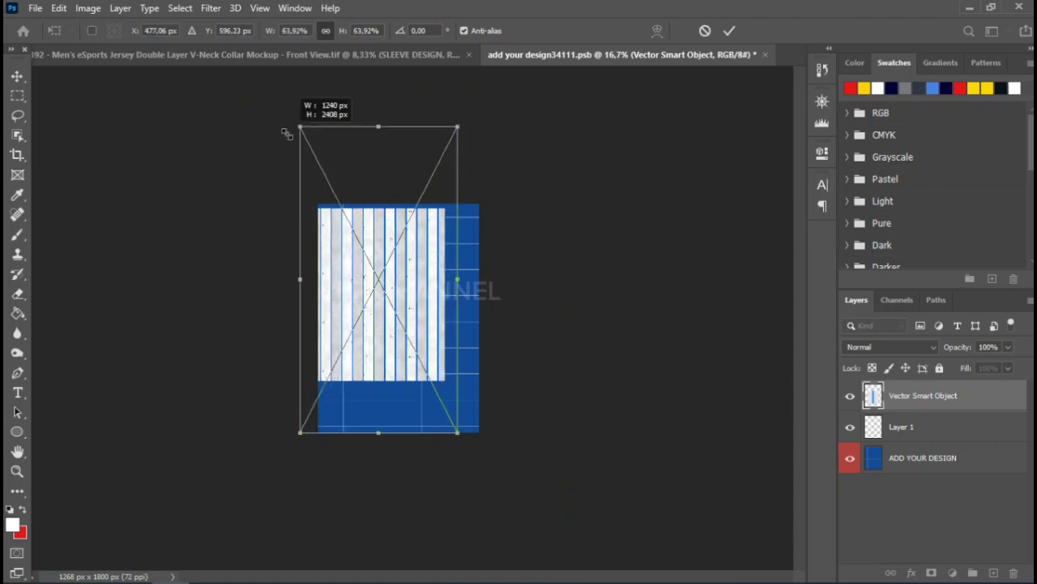
{"action": "left_click_drag", "start_coordinate": [375, 264], "coordinate": [378, 259]}
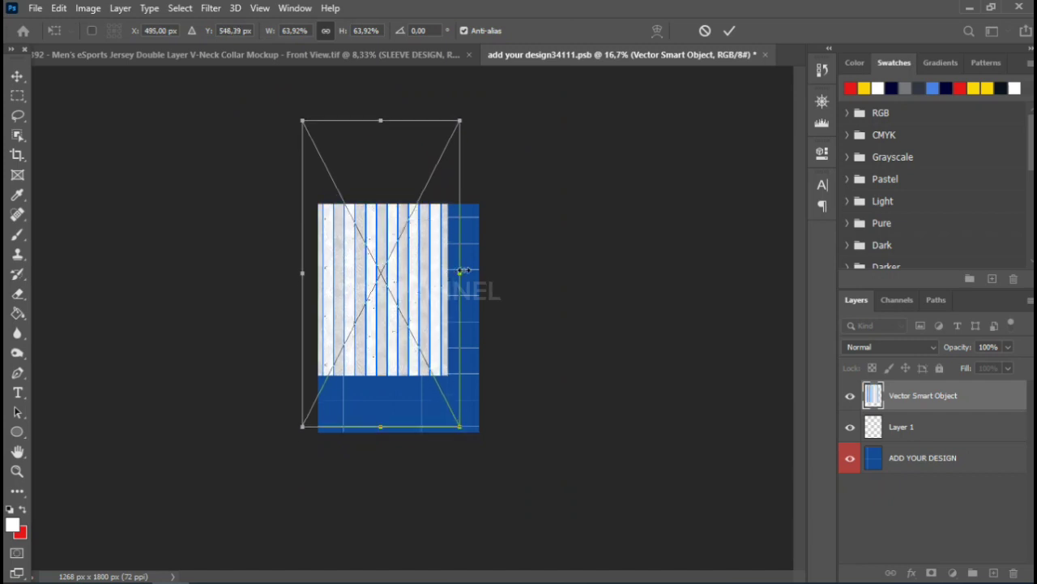
{"action": "left_click_drag", "start_coordinate": [463, 270], "coordinate": [495, 282]}
- Nudge and resize the pattern until it fills the canvas, commit it, and save the file
{"action": "key", "text": "Left"}
{"action": "key", "text": "Left"}
{"action": "key", "text": "Left"}
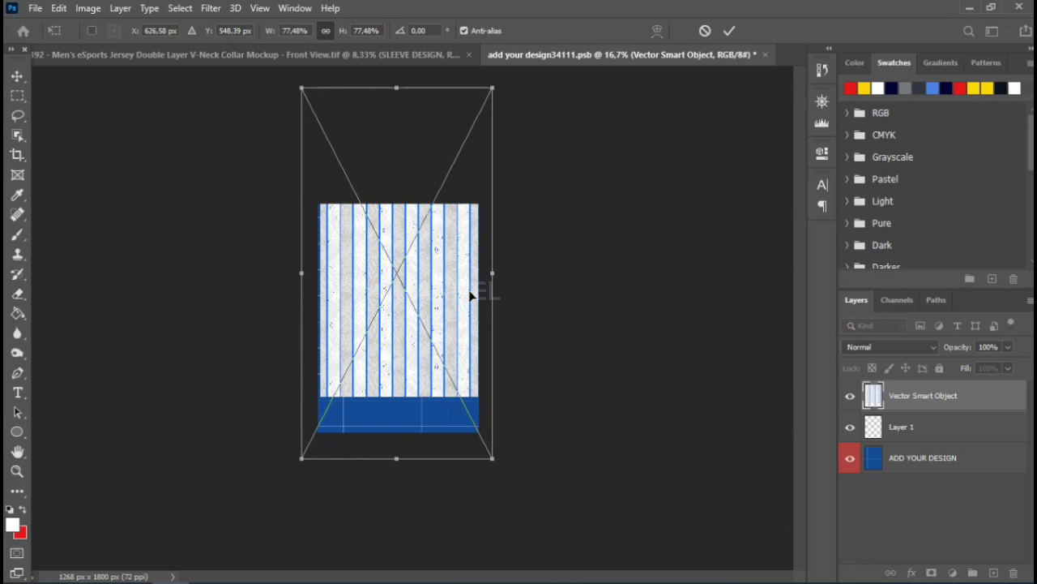
{"action": "key", "text": "Left"}
{"action": "key", "text": "Left"}
{"action": "key", "text": "Left"}
{"action": "key", "text": "Left"}
{"action": "key", "text": "Left"}
{"action": "key", "text": "Left"}
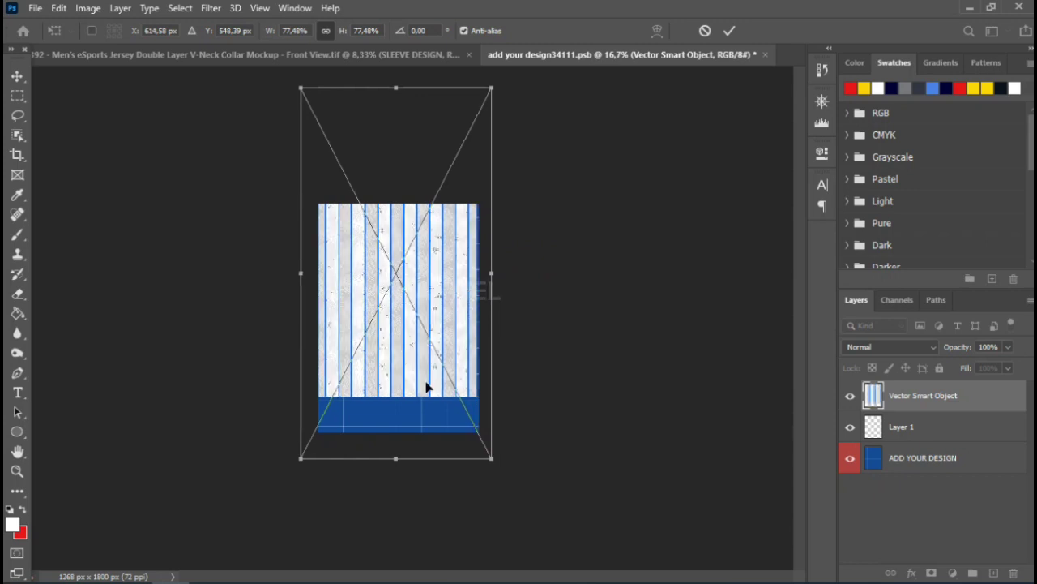
{"action": "left_click_drag", "start_coordinate": [397, 458], "coordinate": [404, 500]}
{"action": "key", "text": "Right"}
{"action": "key", "text": "Right"}
{"action": "key", "text": "Right"}
{"action": "key", "text": "Right"}
{"action": "key", "text": "Right"}
{"action": "key", "text": "Right"}
{"action": "key", "text": "Right"}
{"action": "key", "text": "Right"}
{"action": "key", "text": "Right"}
{"action": "key", "text": "Left"}
{"action": "key", "text": "Left"}
{"action": "key", "text": "Left"}
{"action": "key", "text": "Left"}
{"action": "key", "text": "Left"}
{"action": "key", "text": "Left"}
{"action": "key", "text": "Left"}
{"action": "key", "text": "Left"}
{"action": "key", "text": "Left"}
{"action": "key", "text": "Left"}
{"action": "key", "text": "Left"}
{"action": "key", "text": "Left"}
{"action": "key", "text": "Right"}
{"action": "key", "text": "Right"}
{"action": "key", "text": "Right"}
{"action": "key", "text": "Left"}
{"action": "key", "text": "Left"}
{"action": "key", "text": "Left"}
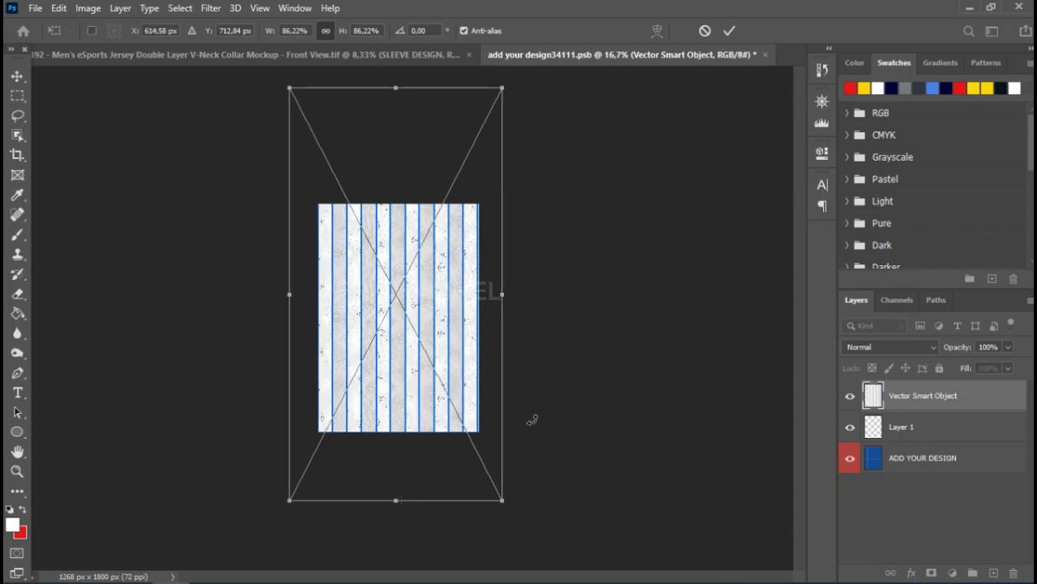
{"action": "left_click_drag", "start_coordinate": [504, 294], "coordinate": [504, 296]}
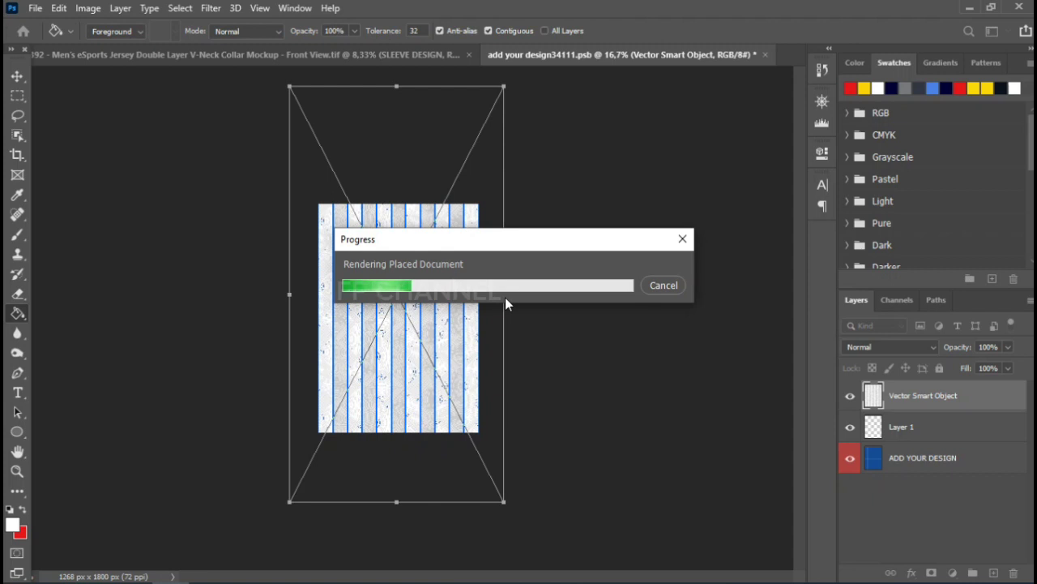
{"action": "key", "text": "ctrl+plus"}
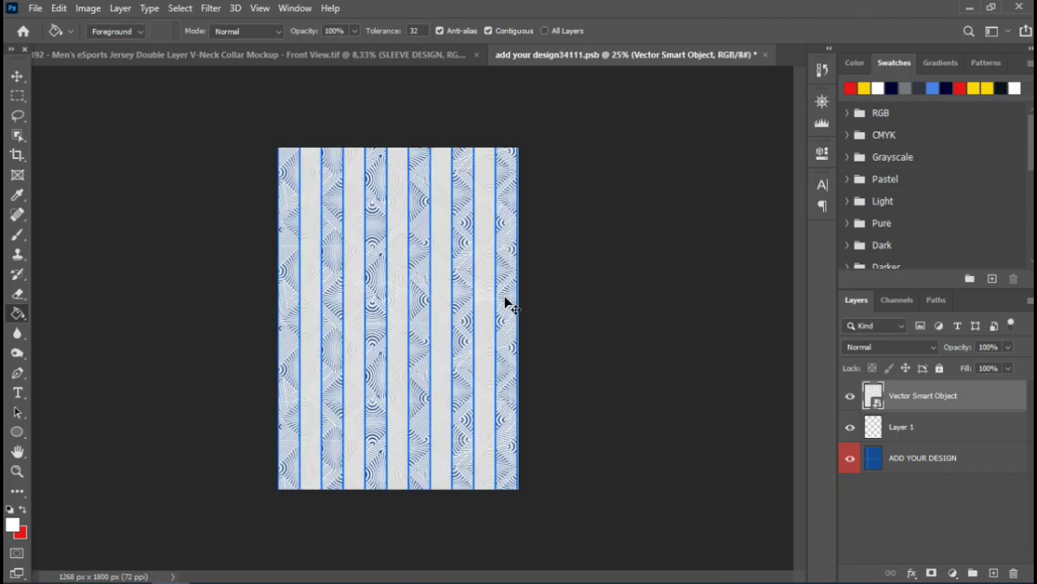
{"action": "key", "text": "ctrl+s"}
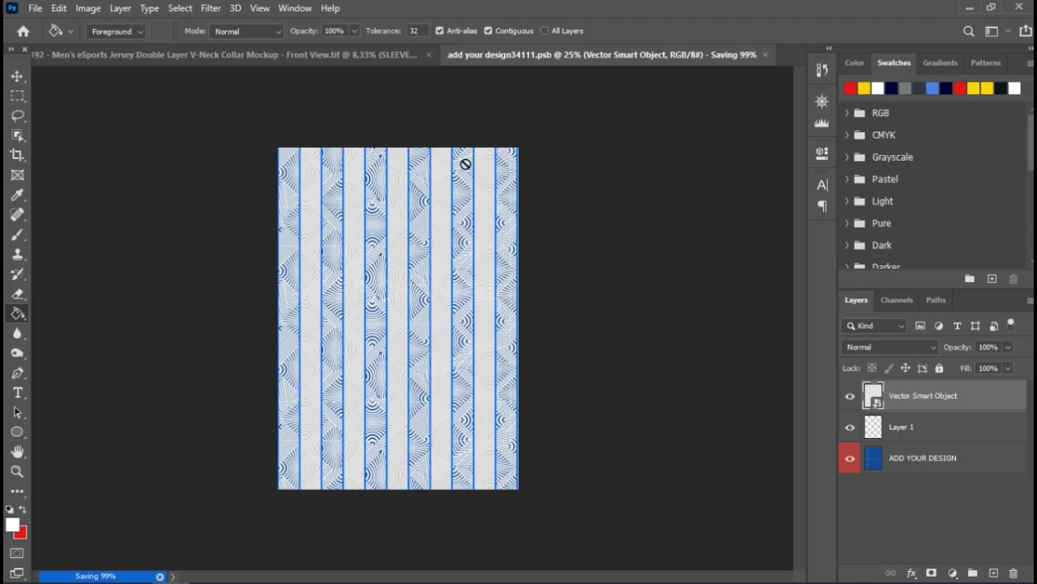
- Close the sleeve design and make the PARTS group visible on the jersey mockup
{"action": "left_click", "coordinate": [767, 55]}
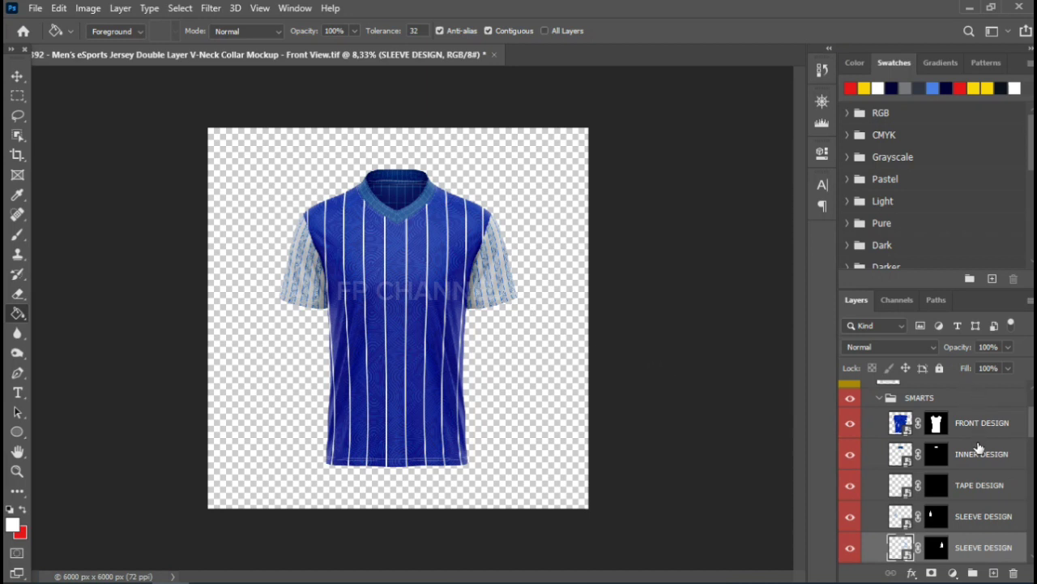
{"action": "scroll", "coordinate": [978, 448], "scroll_direction": "down", "scroll_amount": 1}
{"action": "scroll", "coordinate": [978, 448], "scroll_direction": "down", "scroll_amount": 1}
{"action": "scroll", "coordinate": [979, 450], "scroll_direction": "down", "scroll_amount": 2}
{"action": "scroll", "coordinate": [978, 450], "scroll_direction": "down", "scroll_amount": 2}
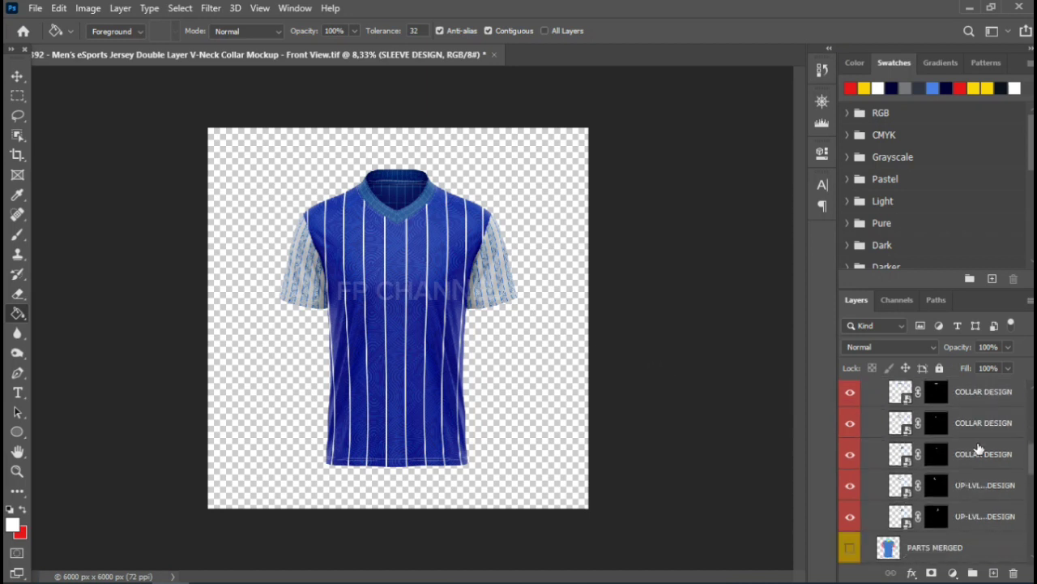
{"action": "scroll", "coordinate": [978, 450], "scroll_direction": "down", "scroll_amount": 2}
{"action": "left_click", "coordinate": [850, 479]}
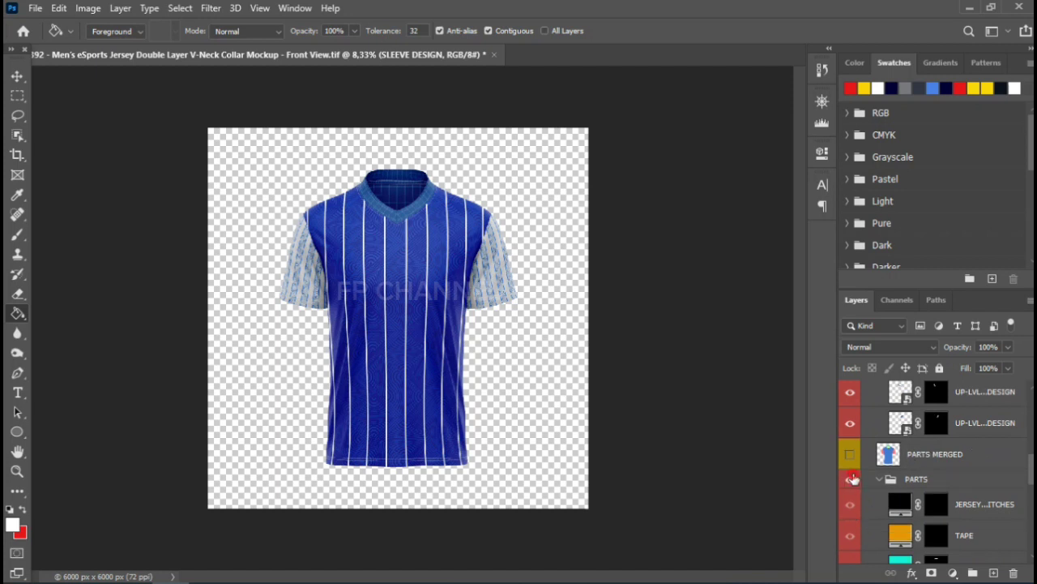
{"action": "scroll", "coordinate": [899, 487], "scroll_direction": "up", "scroll_amount": 2}
{"action": "scroll", "coordinate": [876, 454], "scroll_direction": "up", "scroll_amount": 2}
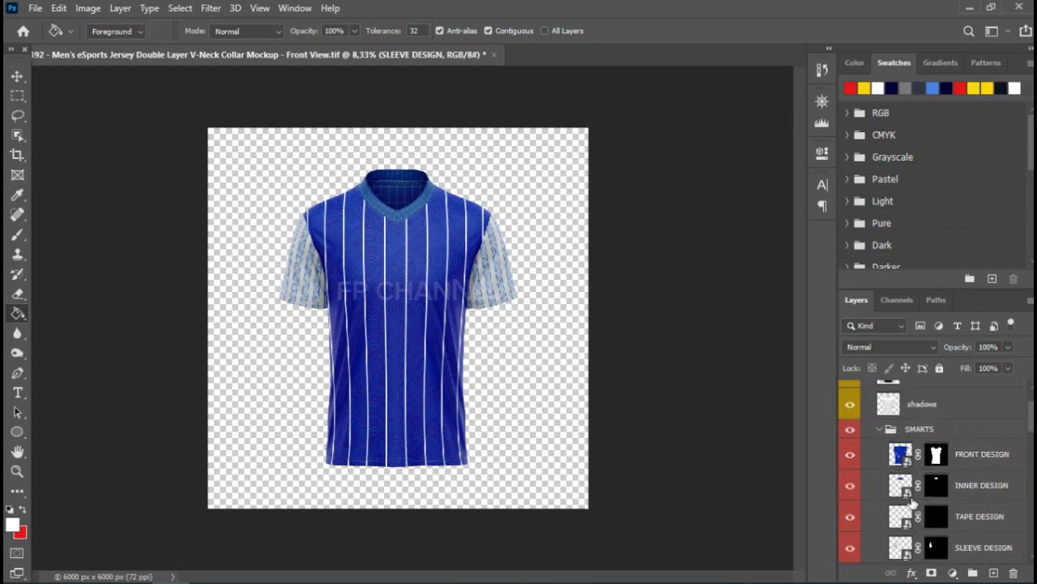
{"action": "left_click", "coordinate": [852, 430]}
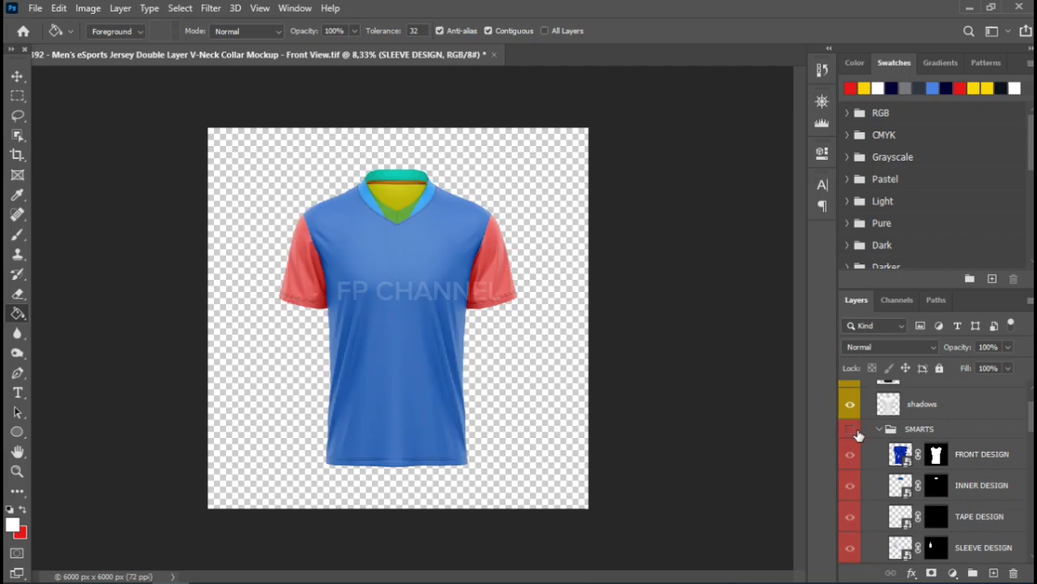
{"action": "left_click", "coordinate": [850, 429]}
- Hide the INNER, TAPE, both COLLAR DESIGN and both up-level design layers
{"action": "scroll", "coordinate": [859, 442], "scroll_direction": "down", "scroll_amount": 2}
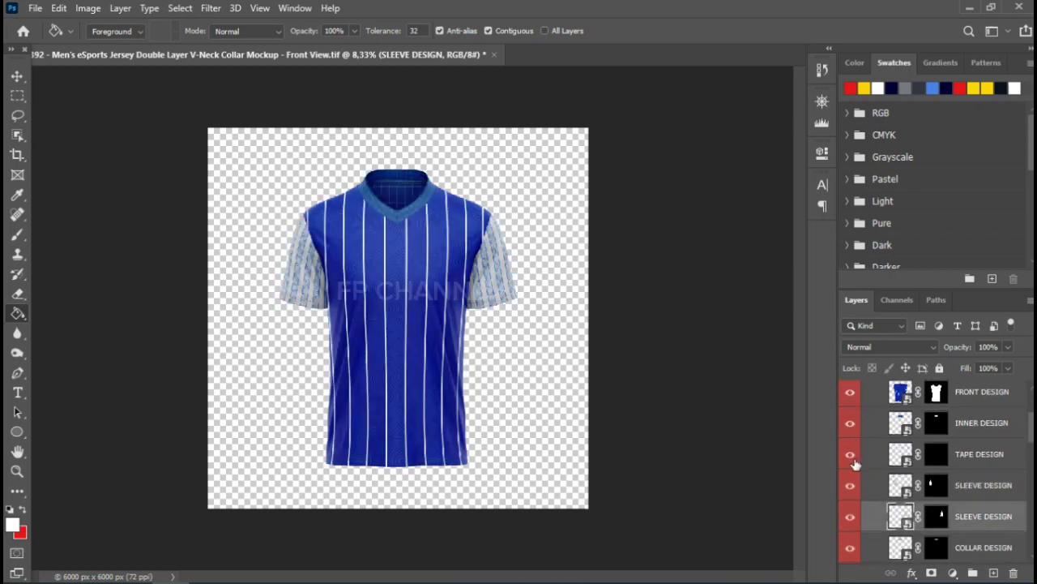
{"action": "left_click", "coordinate": [850, 422]}
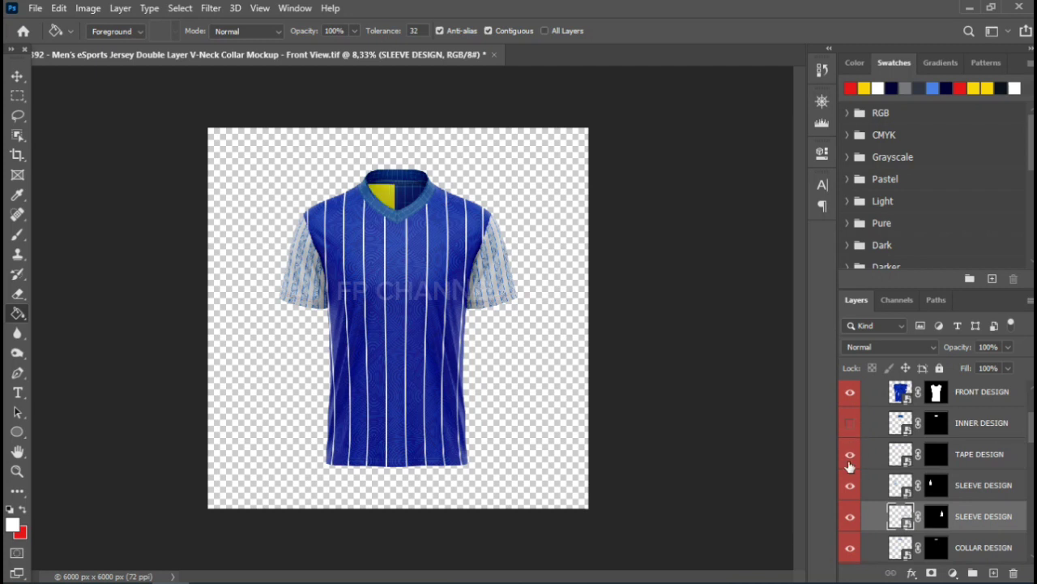
{"action": "left_click", "coordinate": [850, 453]}
{"action": "scroll", "coordinate": [857, 455], "scroll_direction": "down", "scroll_amount": 1}
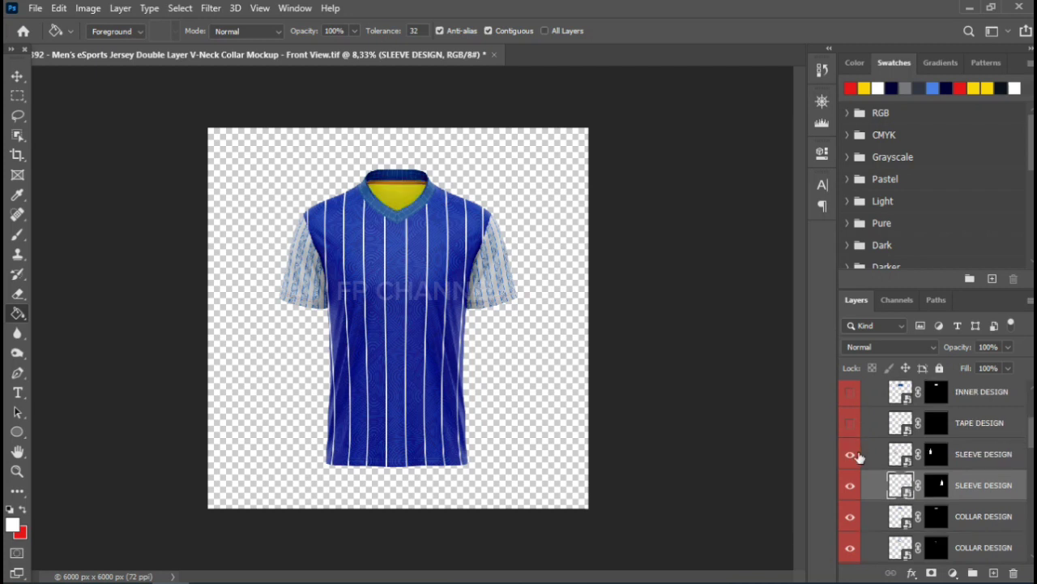
{"action": "scroll", "coordinate": [859, 456], "scroll_direction": "down", "scroll_amount": 1}
{"action": "left_click", "coordinate": [850, 486]}
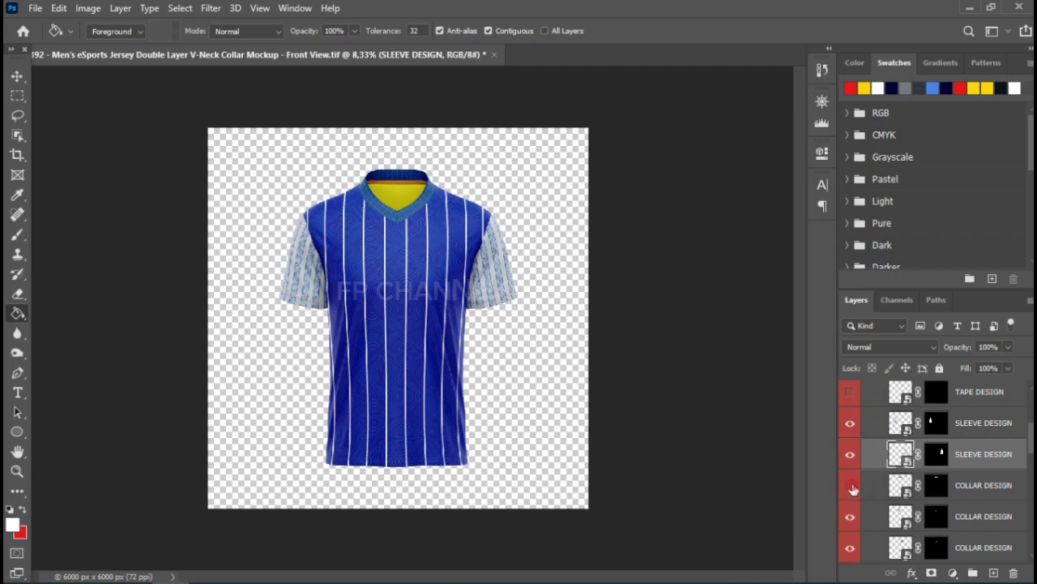
{"action": "left_click", "coordinate": [850, 547]}
{"action": "scroll", "coordinate": [853, 519], "scroll_direction": "down", "scroll_amount": 4}
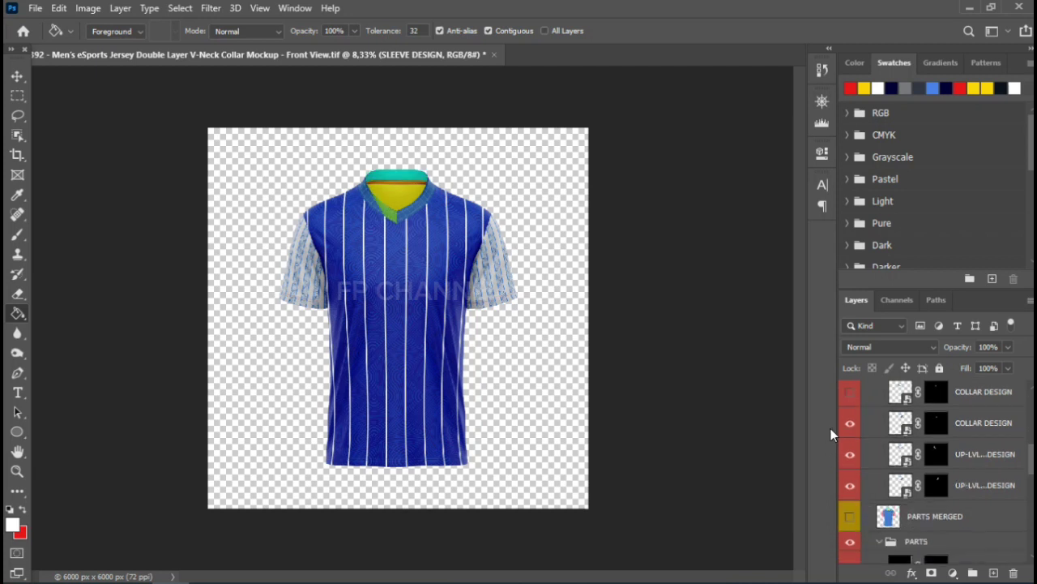
{"action": "left_click", "coordinate": [850, 454]}
{"action": "left_click", "coordinate": [850, 486]}
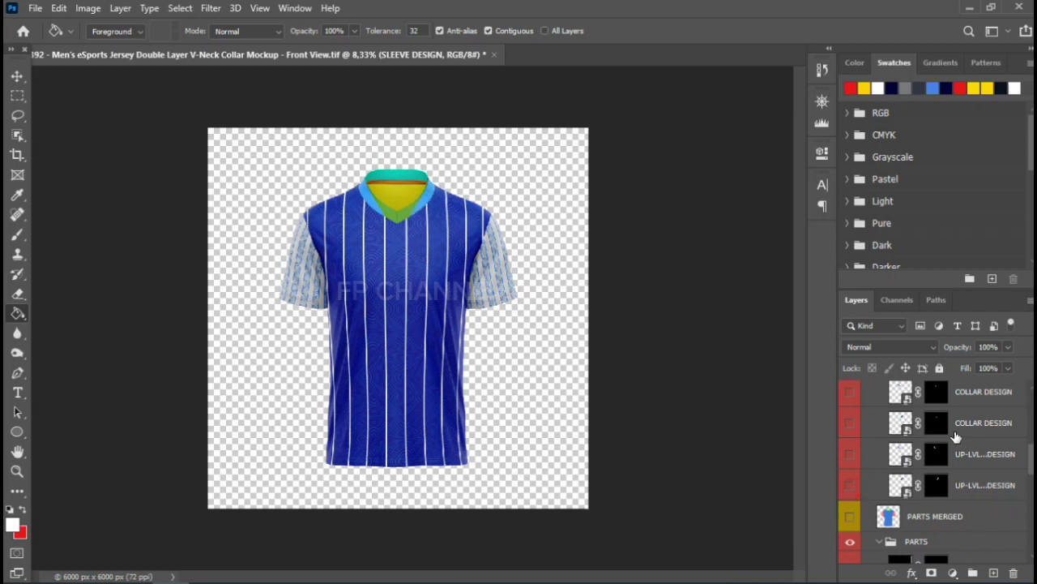
{"action": "scroll", "coordinate": [855, 511], "scroll_direction": "down", "scroll_amount": 1}
{"action": "scroll", "coordinate": [917, 506], "scroll_direction": "down", "scroll_amount": 3}
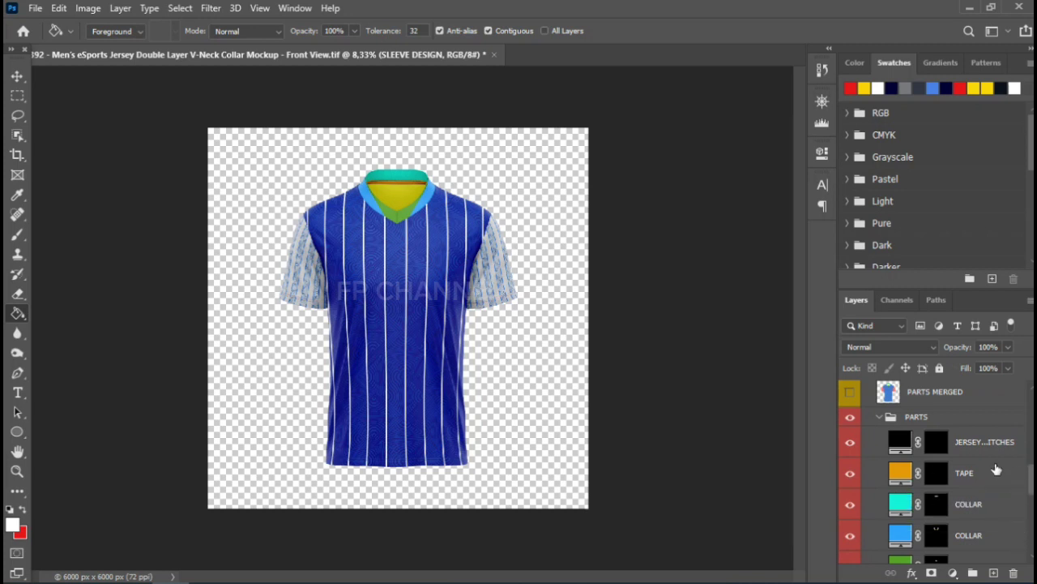
- Recolour the cyan COLLAR fill layer to navy #080f77
{"action": "left_click", "coordinate": [901, 504]}
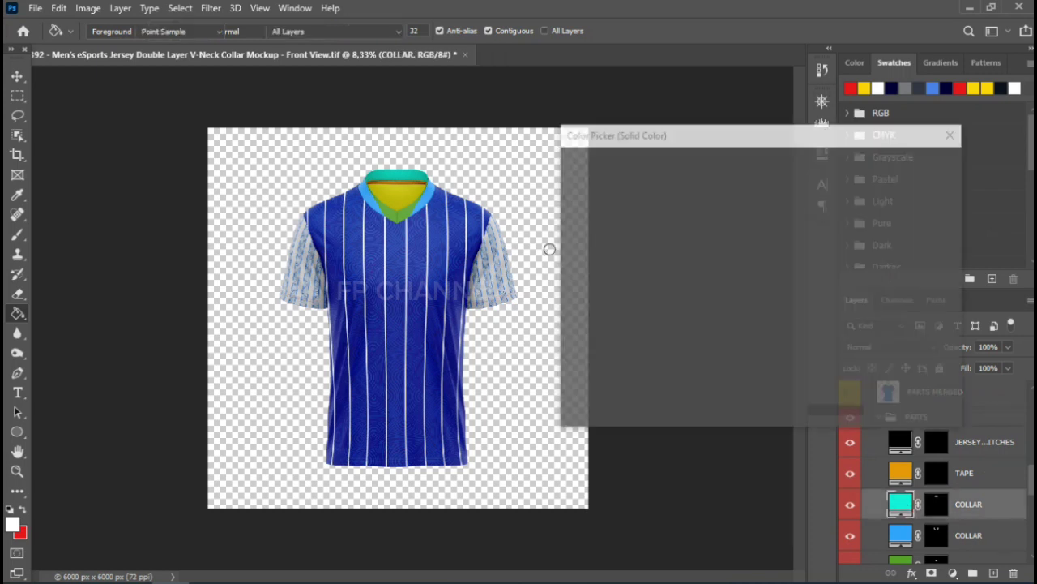
{"action": "left_click", "coordinate": [438, 248]}
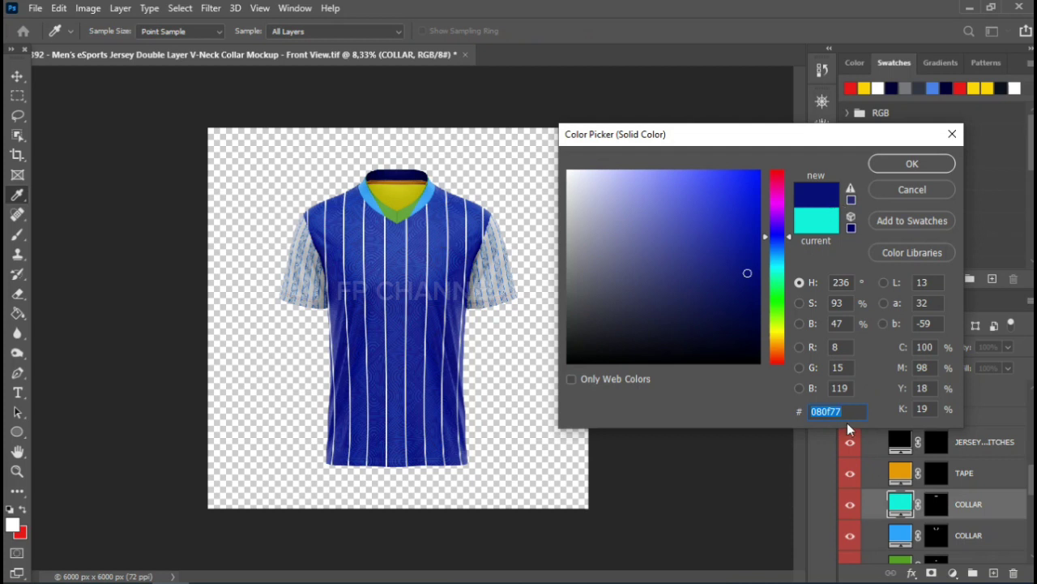
{"action": "left_click", "coordinate": [908, 163]}
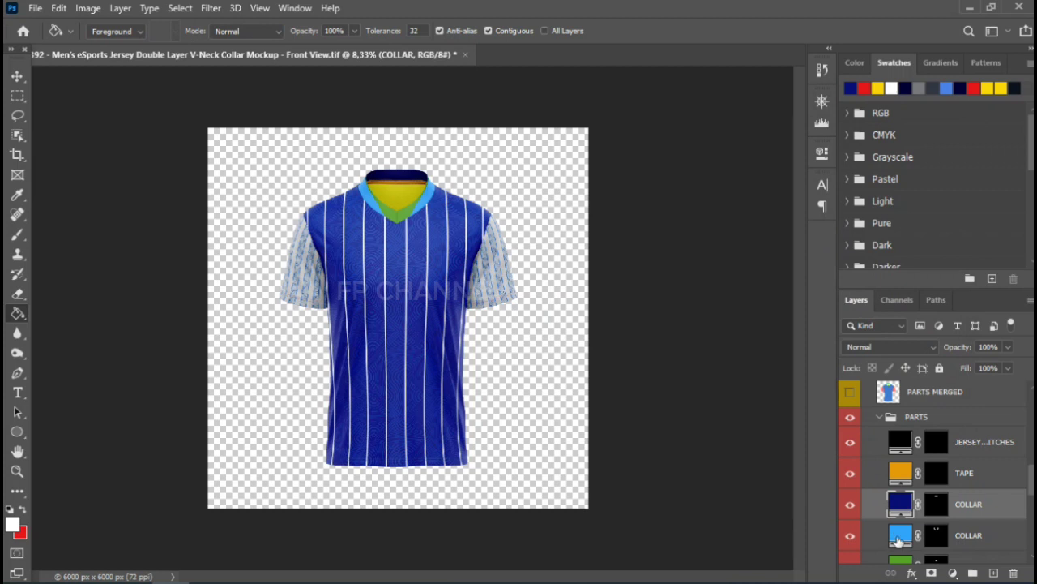
- Set the lower light-blue COLLAR fill to darker blue #09497a
{"action": "left_click", "coordinate": [898, 536]}
{"action": "double_click", "coordinate": [898, 536]}
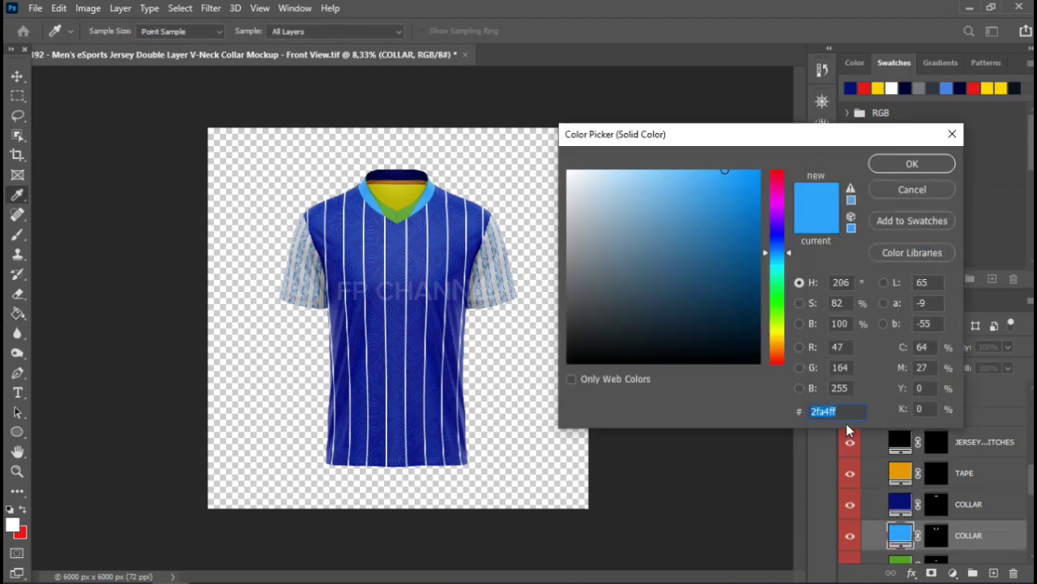
{"action": "type", "text": "09497a"}
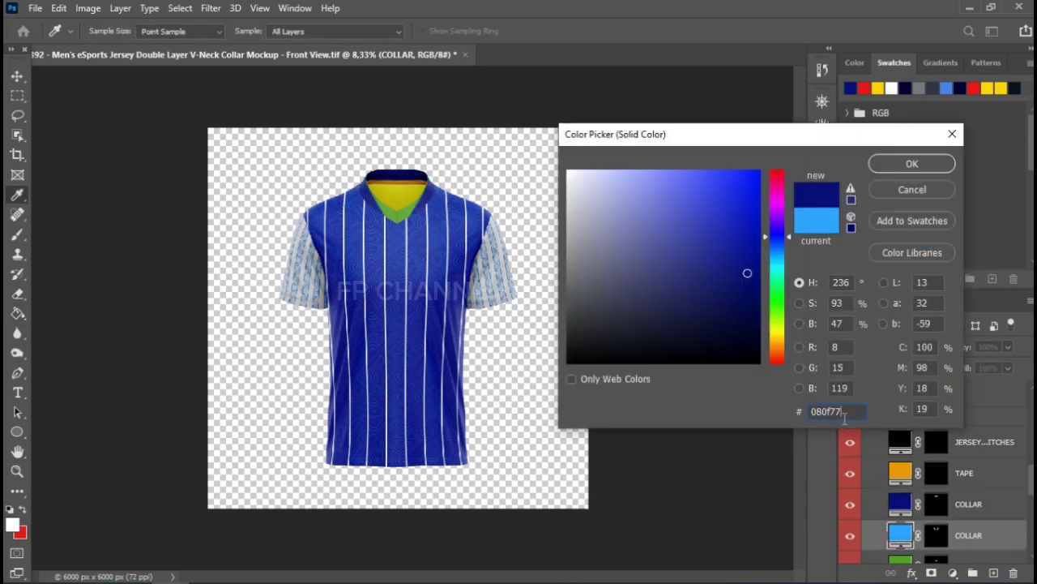
{"action": "key", "text": "Return"}
- Change the green collar fill to near-white #fcfdfc
{"action": "scroll", "coordinate": [934, 418], "scroll_direction": "down", "scroll_amount": 2}
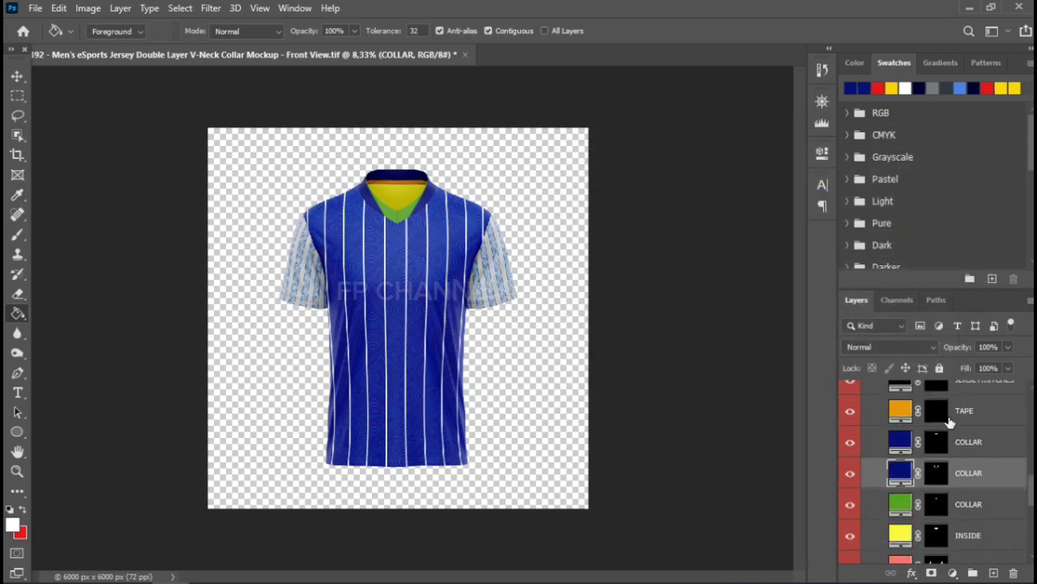
{"action": "scroll", "coordinate": [936, 418], "scroll_direction": "down", "scroll_amount": 2}
{"action": "double_click", "coordinate": [901, 444]}
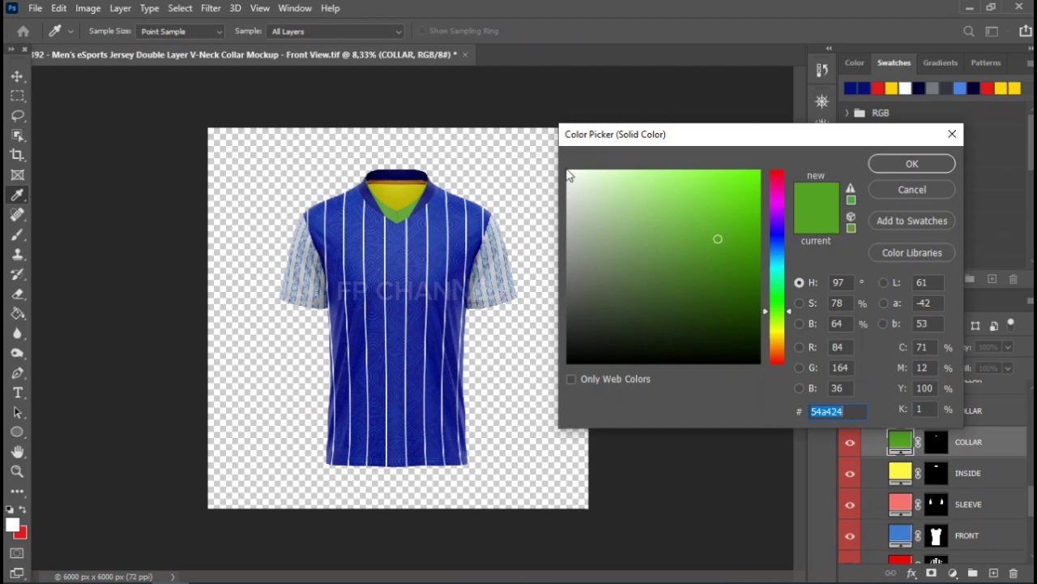
{"action": "left_click", "coordinate": [568, 172]}
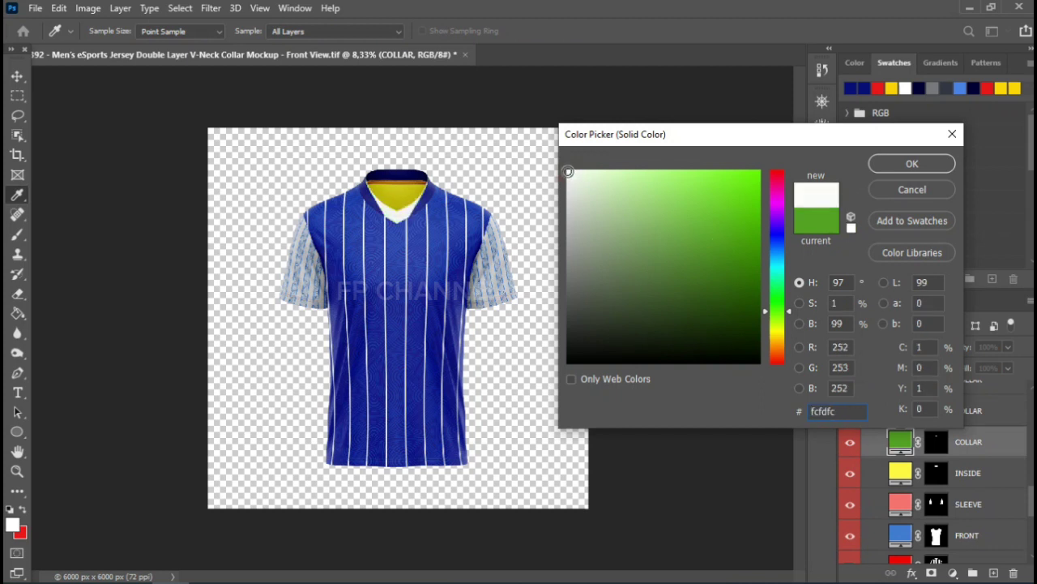
{"action": "left_click", "coordinate": [930, 166]}
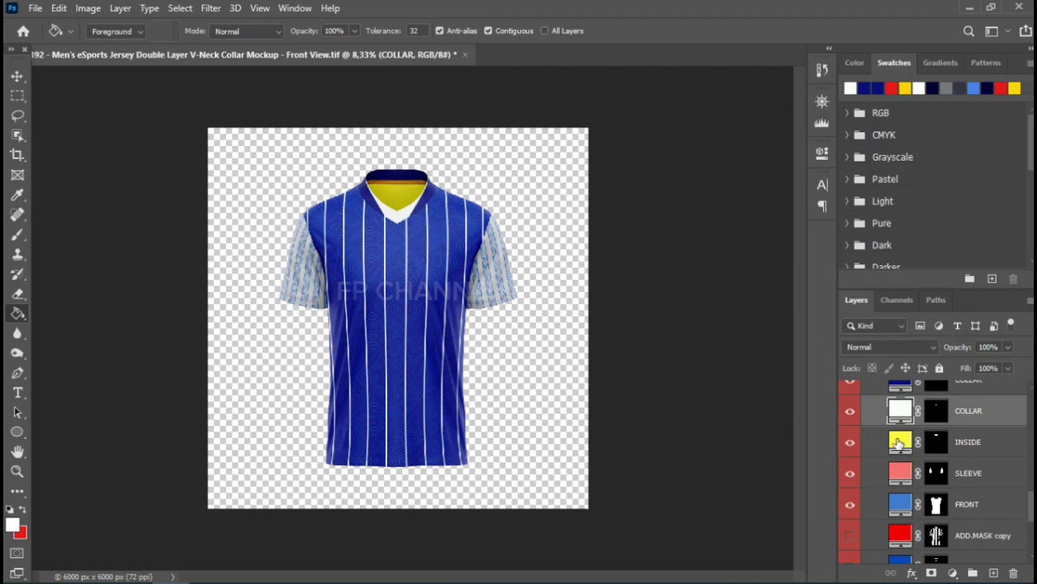
- Make the INSIDE neck fill a light bluish grey
{"action": "left_click", "coordinate": [898, 442]}
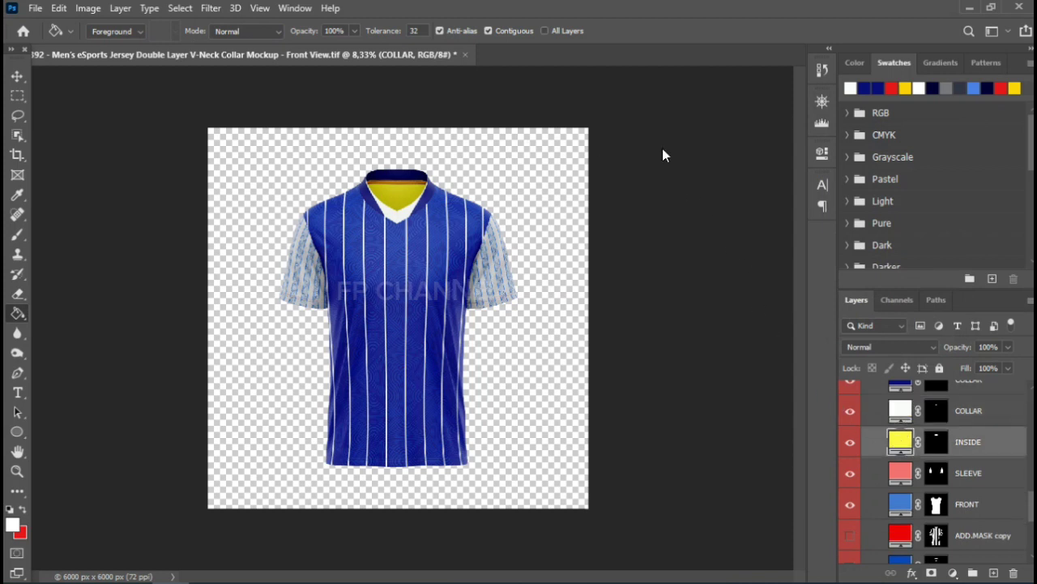
{"action": "left_click", "coordinate": [948, 87]}
{"action": "left_click_drag", "start_coordinate": [576, 272], "coordinate": [590, 221]}
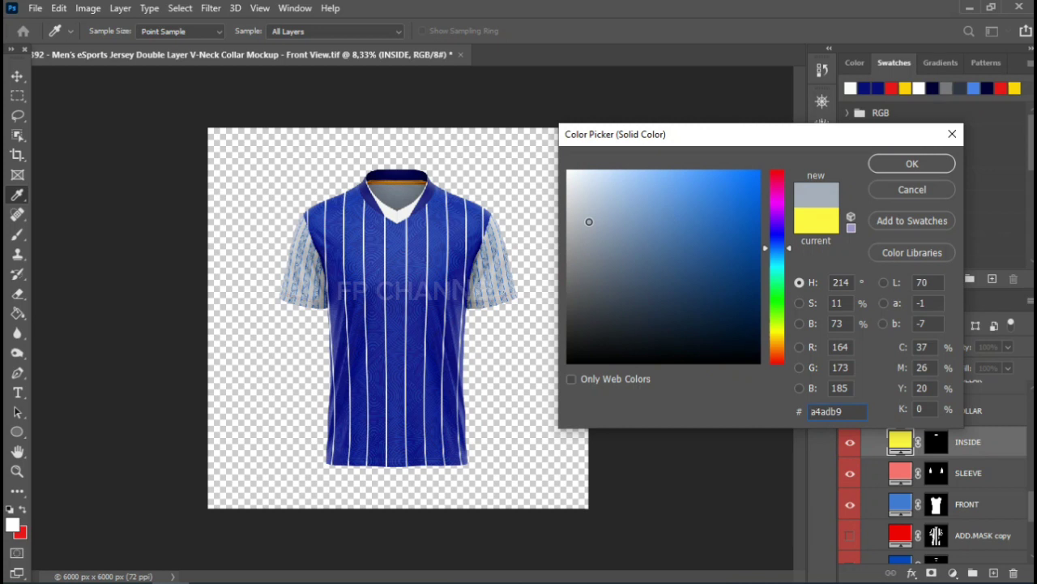
{"action": "mouse_move", "coordinate": [589, 222]}
{"action": "left_mouse_down"}
{"action": "mouse_move", "coordinate": [595, 249]}
{"action": "mouse_move", "coordinate": [580, 236]}
{"action": "left_mouse_up"}
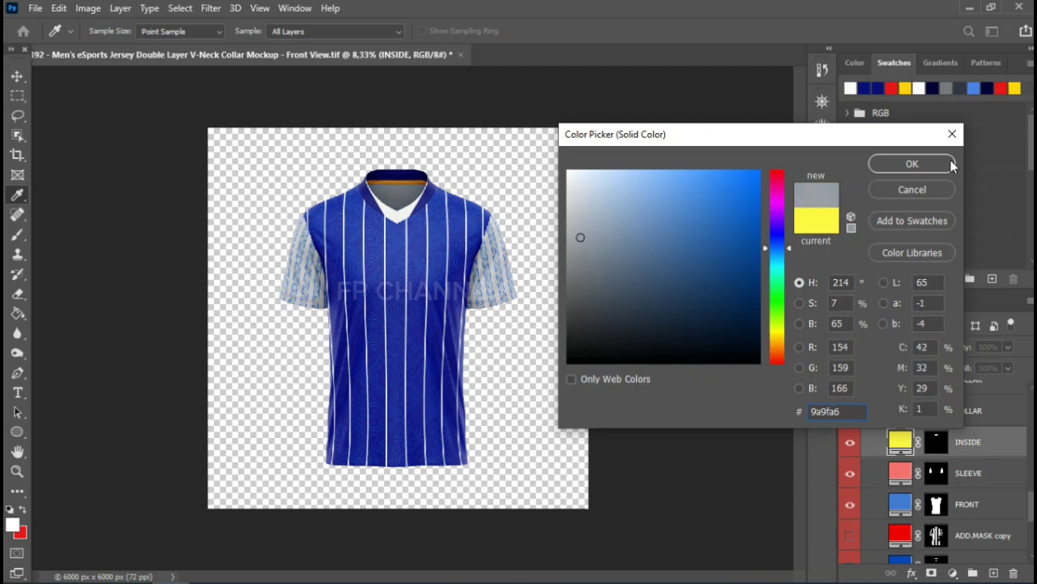
{"action": "left_click", "coordinate": [931, 166]}
- Change the orange TAPE fill from #e59a09 to near-white #f8f6f3
{"action": "scroll", "coordinate": [929, 455], "scroll_direction": "down", "scroll_amount": 2}
{"action": "scroll", "coordinate": [929, 456], "scroll_direction": "down", "scroll_amount": 2}
{"action": "scroll", "coordinate": [928, 455], "scroll_direction": "up", "scroll_amount": 2}
{"action": "scroll", "coordinate": [926, 455], "scroll_direction": "up", "scroll_amount": 2}
{"action": "scroll", "coordinate": [922, 456], "scroll_direction": "up", "scroll_amount": 3}
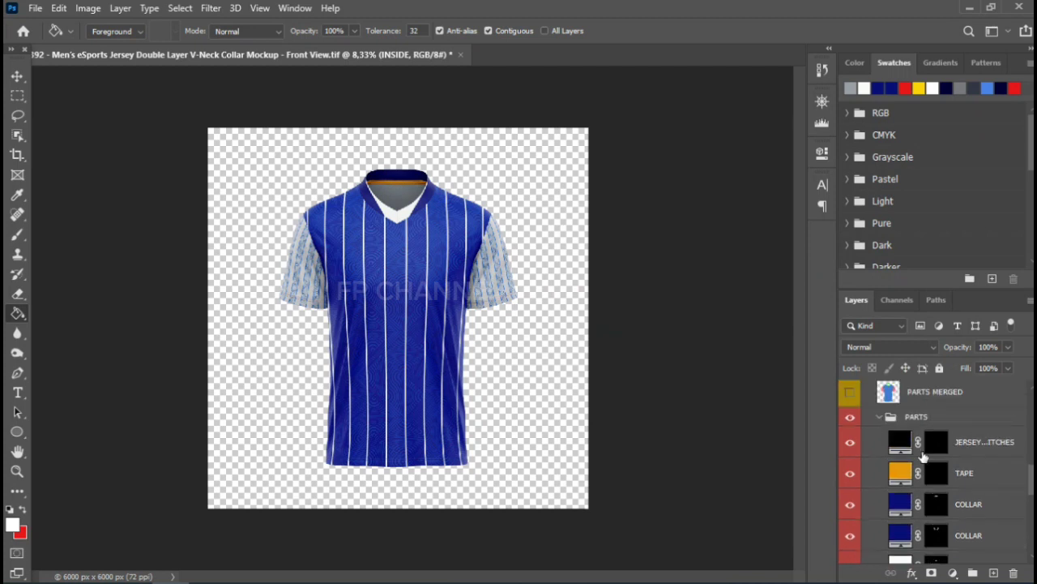
{"action": "double_click", "coordinate": [898, 475]}
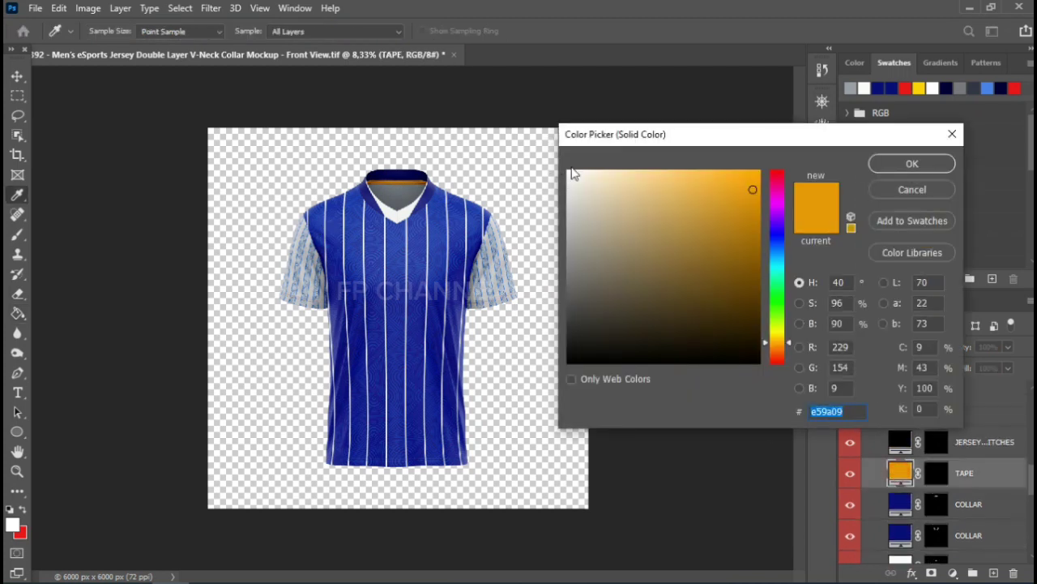
{"action": "left_click", "coordinate": [570, 175]}
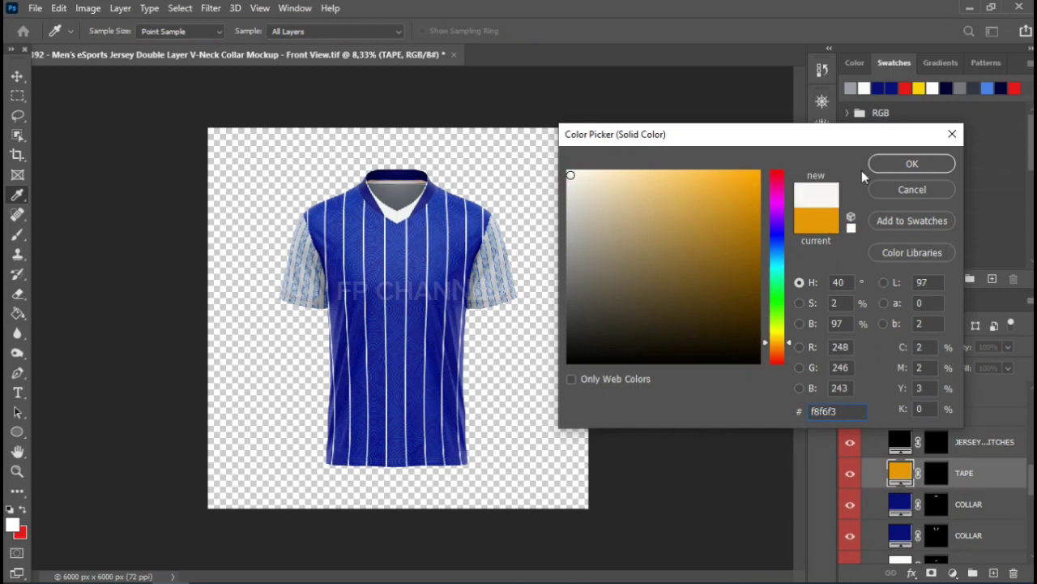
{"action": "left_click", "coordinate": [913, 163]}
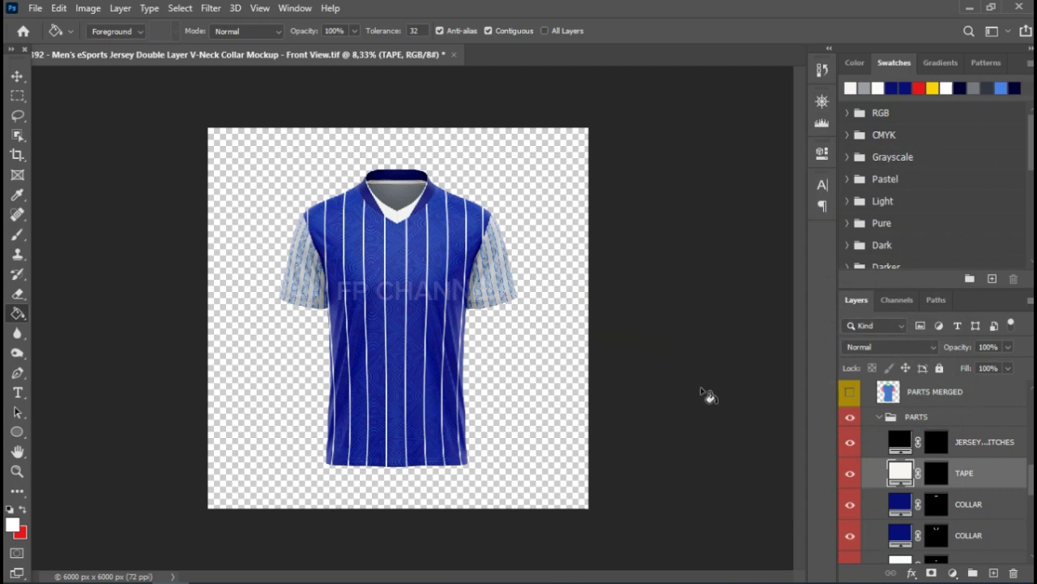
{"action": "key", "text": "ctrl+plus"}
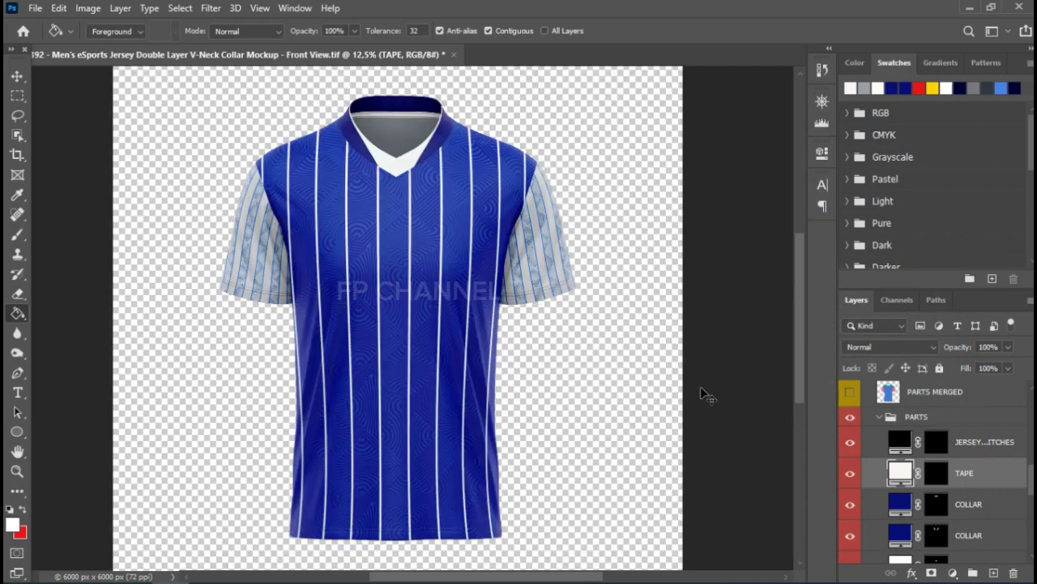
{"action": "key", "text": "ctrl+plus"}
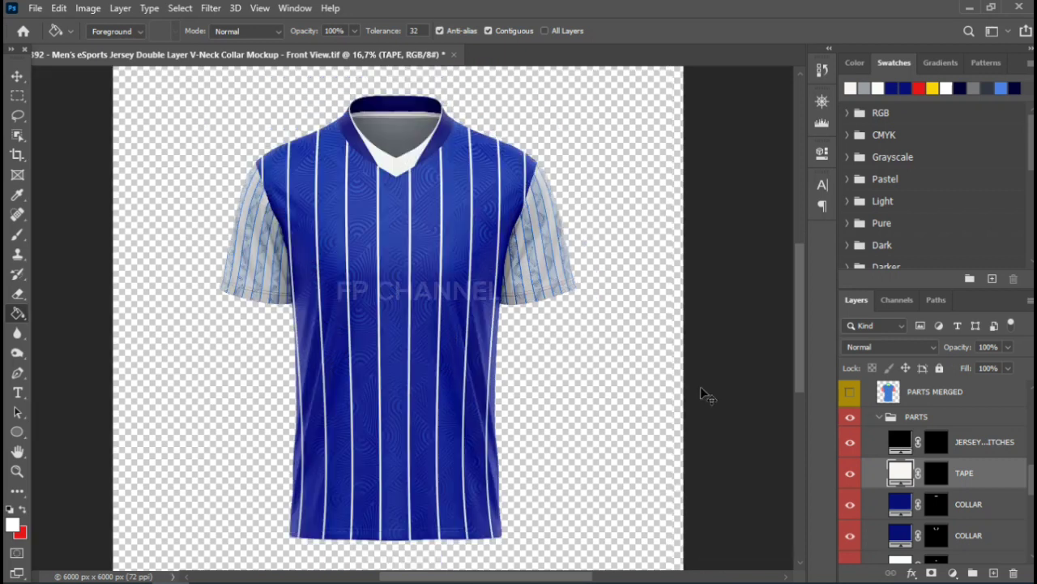
{"action": "key", "text": "ctrl+minus"}
{"action": "key", "text": "ctrl+minus"}
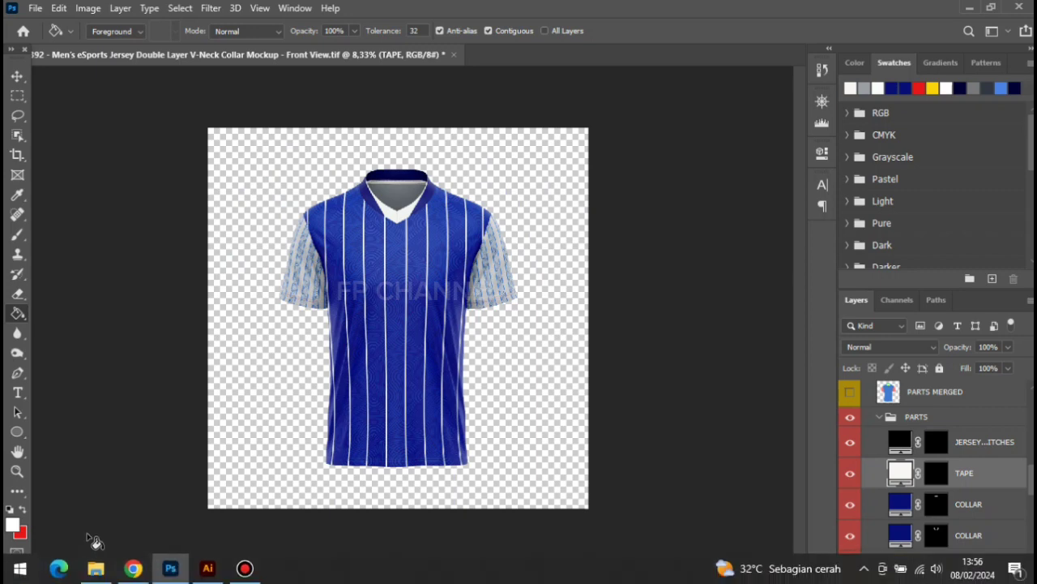
- Select artwork on the Illustrator Sol de America design sheet to carry over to Photoshop
{"action": "left_click", "coordinate": [208, 569]}
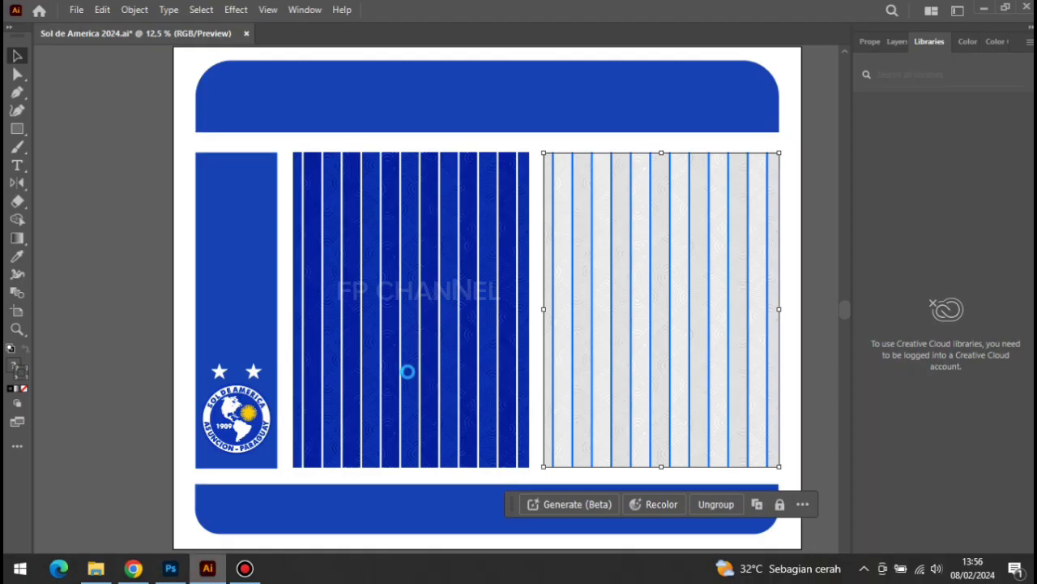
{"action": "left_click_drag", "start_coordinate": [250, 387], "coordinate": [191, 580]}
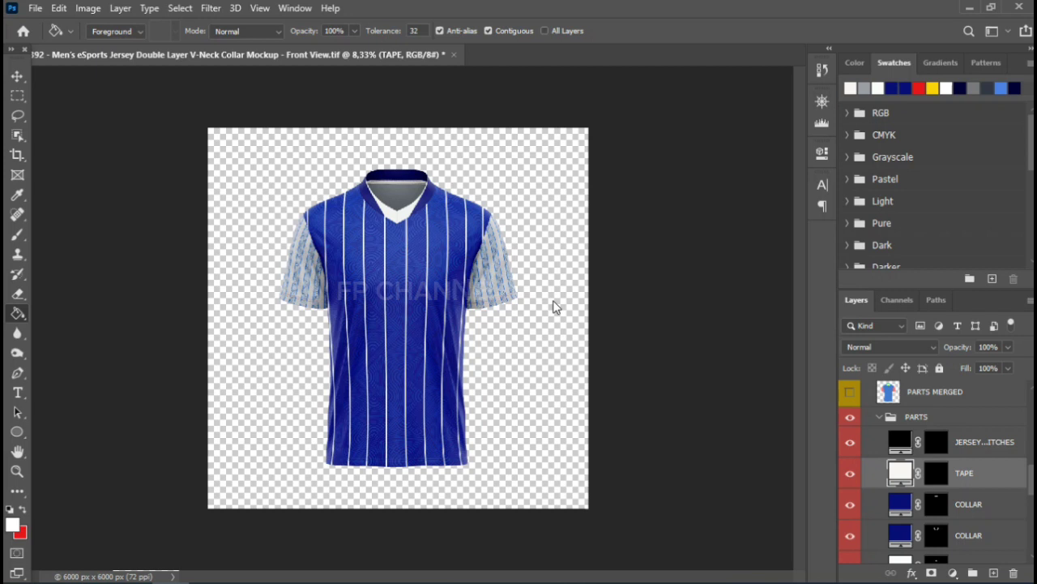
- Cancel the mis-pasted graphic on the jersey and select the FRONT DESIGN layer
{"action": "key", "text": "ctrl+v"}
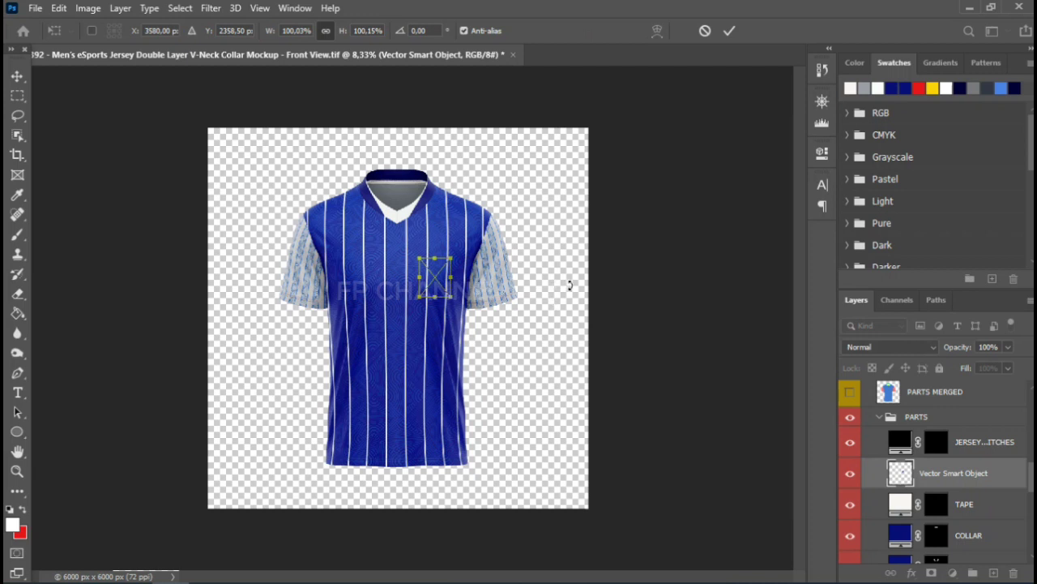
{"action": "left_click", "coordinate": [705, 31]}
{"action": "scroll", "coordinate": [985, 484], "scroll_direction": "down", "scroll_amount": 1}
{"action": "scroll", "coordinate": [985, 484], "scroll_direction": "up", "scroll_amount": 2}
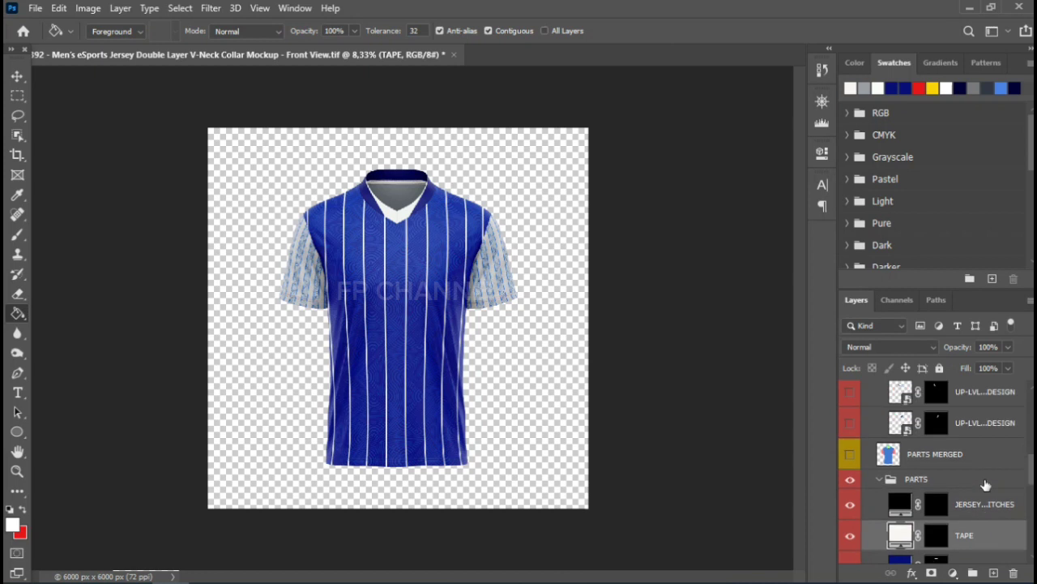
{"action": "scroll", "coordinate": [985, 485], "scroll_direction": "up", "scroll_amount": 3}
{"action": "scroll", "coordinate": [983, 482], "scroll_direction": "up", "scroll_amount": 1}
{"action": "scroll", "coordinate": [982, 478], "scroll_direction": "up", "scroll_amount": 2}
{"action": "scroll", "coordinate": [977, 466], "scroll_direction": "up", "scroll_amount": 2}
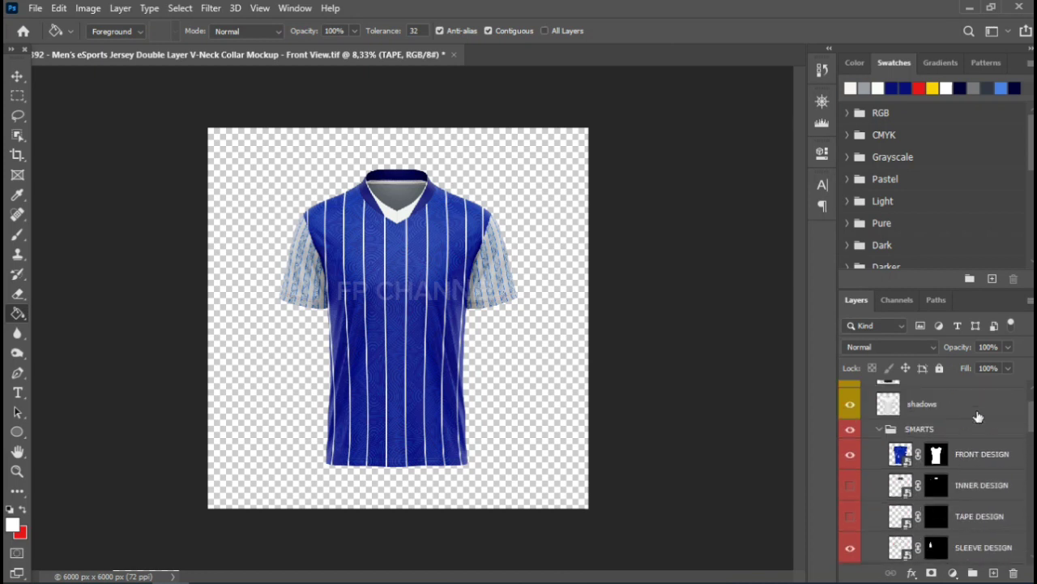
{"action": "left_click", "coordinate": [938, 458]}
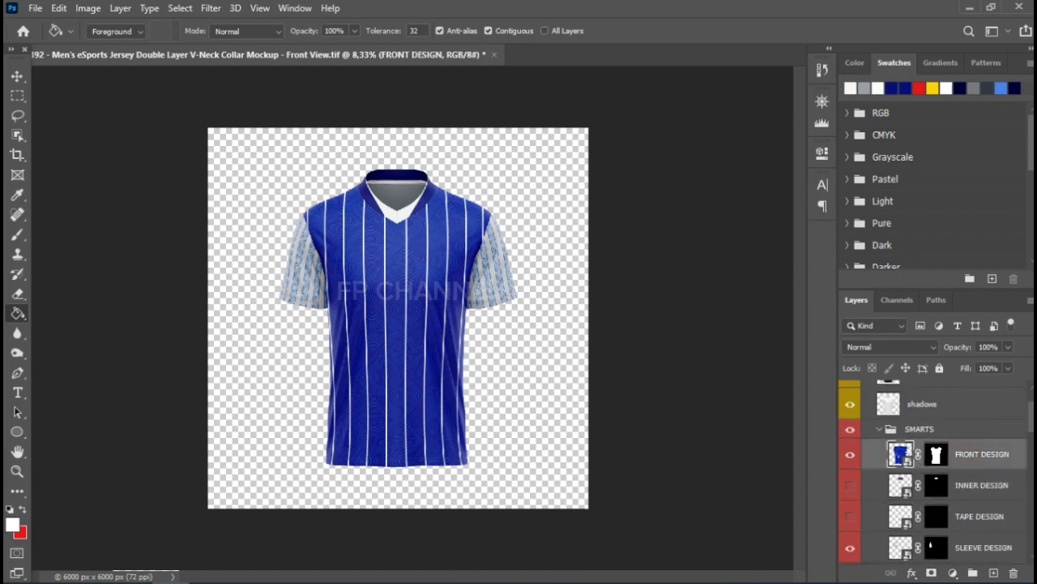
- Select the club crest in Illustrator and bring it back to the Photoshop mockup
{"action": "left_click", "coordinate": [207, 568]}
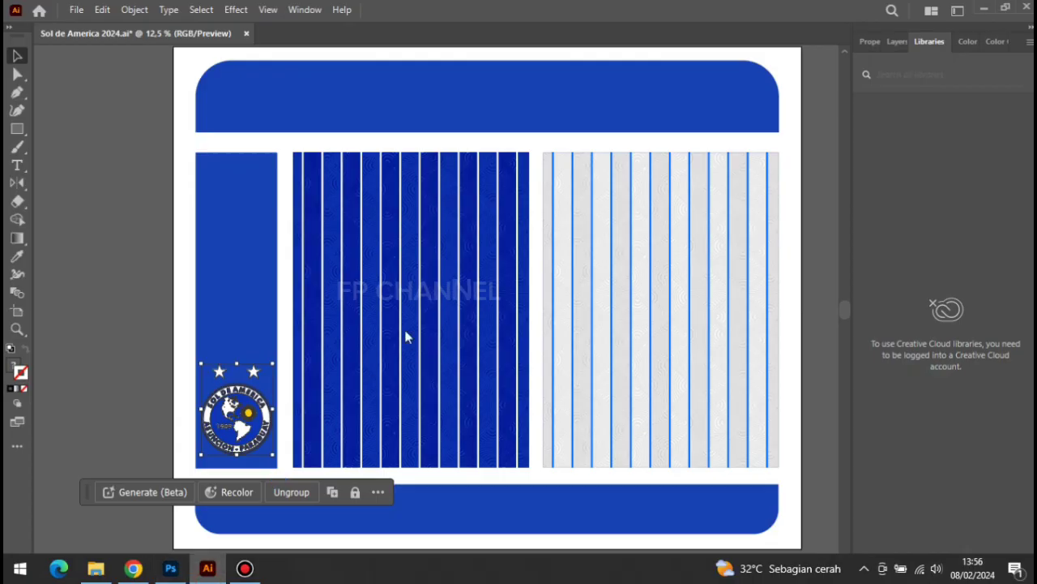
{"action": "left_click_drag", "start_coordinate": [260, 393], "coordinate": [225, 549]}
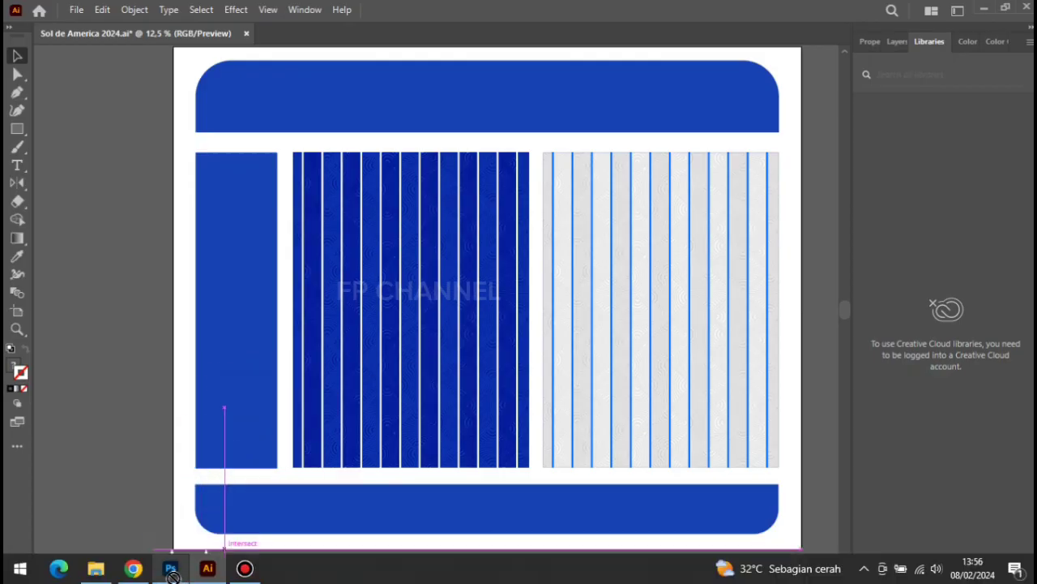
{"action": "left_click", "coordinate": [167, 567]}
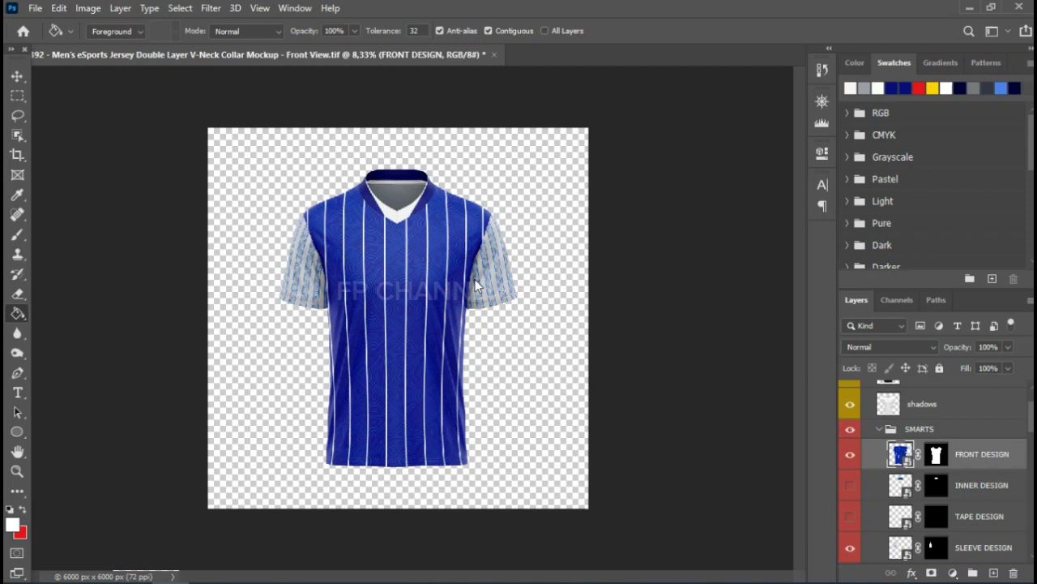
- Paste the club crest onto the chest, scale it to about 71.5%, and nudge it right
{"action": "key", "text": "ctrl+v"}
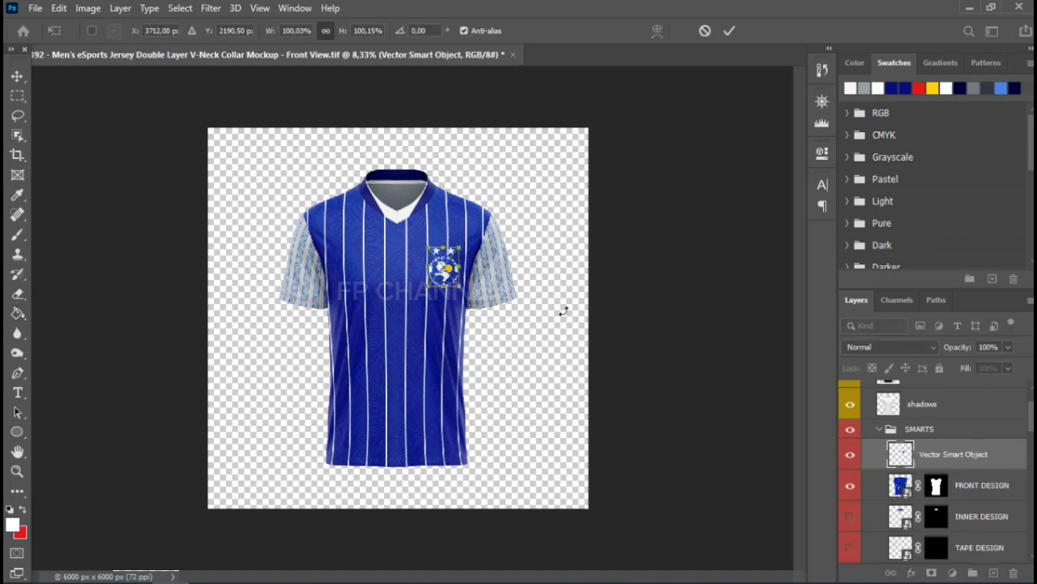
{"action": "left_click", "coordinate": [732, 31]}
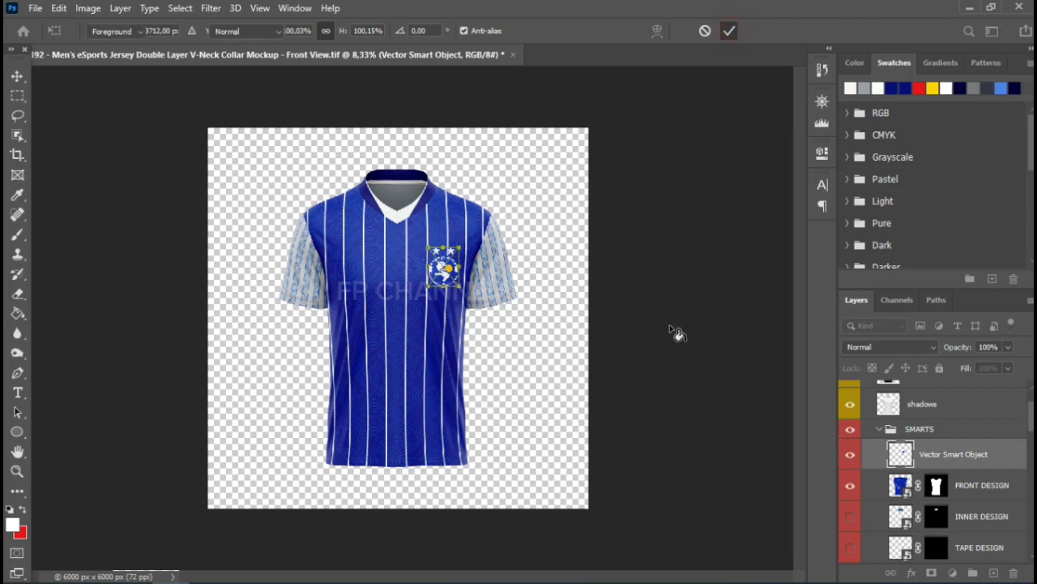
{"action": "key", "text": "ctrl+plus"}
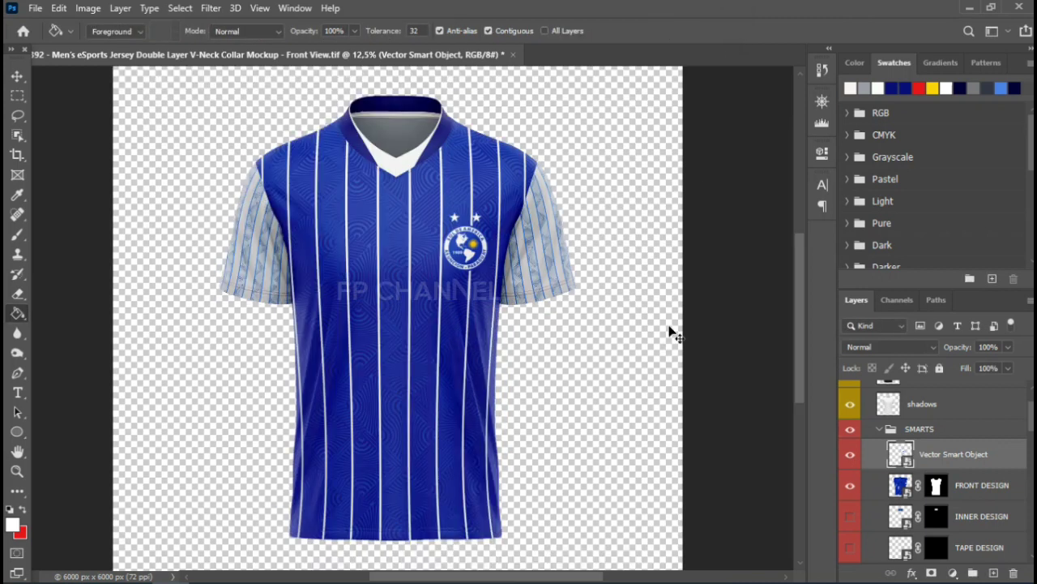
{"action": "key", "text": "ctrl+plus"}
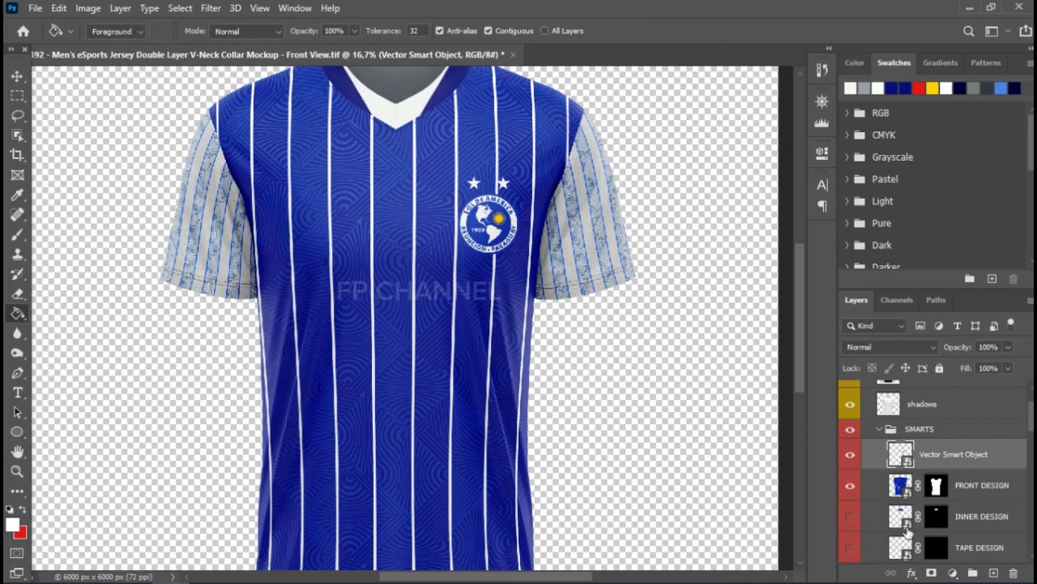
{"action": "key", "text": "ctrl+t"}
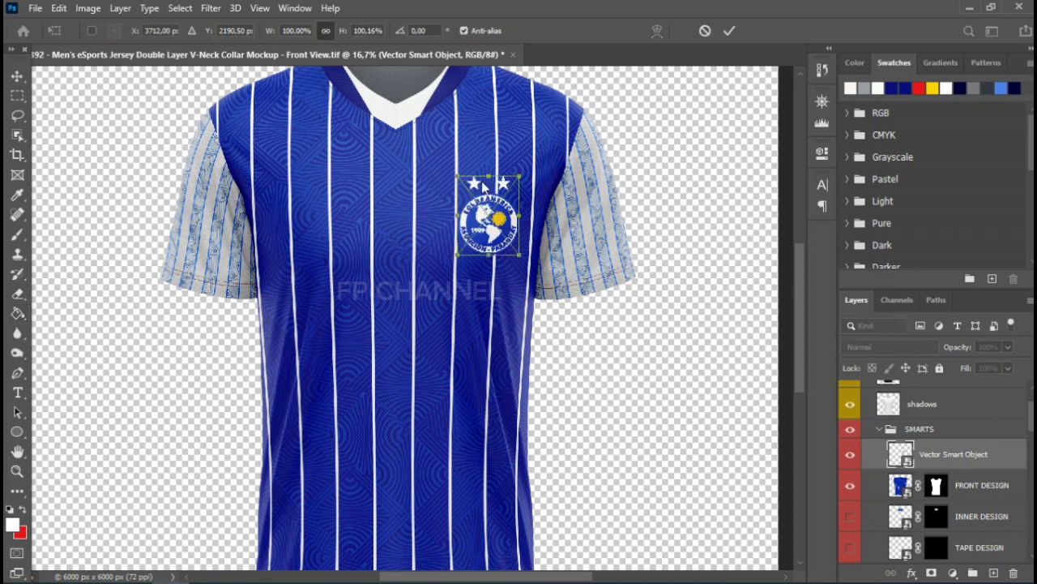
{"action": "mouse_move", "coordinate": [520, 258]}
{"action": "left_mouse_down"}
{"action": "mouse_move", "coordinate": [497, 225]}
{"action": "mouse_move", "coordinate": [498, 244]}
{"action": "mouse_move", "coordinate": [480, 234]}
{"action": "left_mouse_up"}
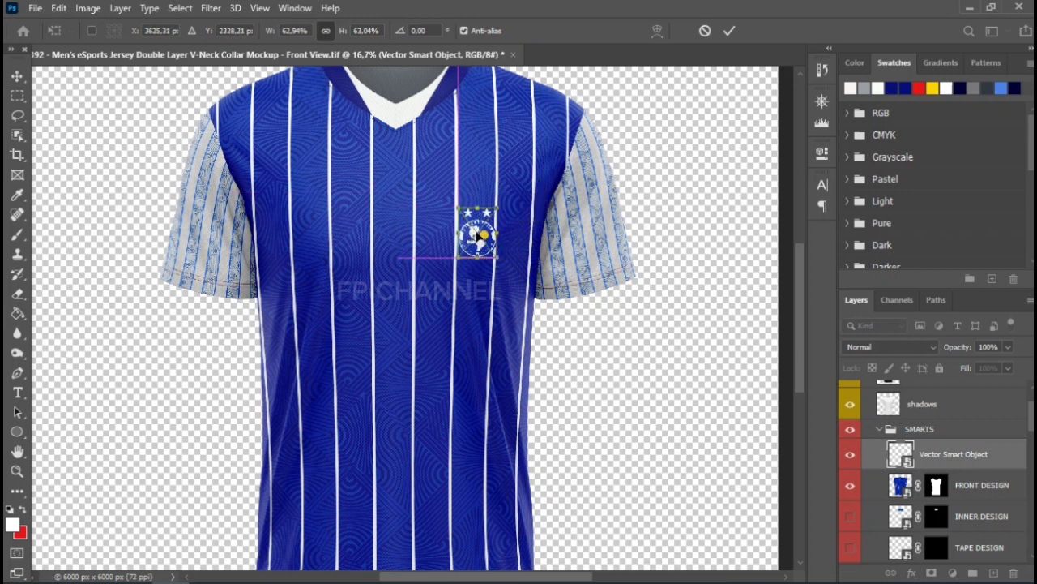
{"action": "mouse_move", "coordinate": [497, 258]}
{"action": "left_mouse_down"}
{"action": "mouse_move", "coordinate": [513, 278]}
{"action": "mouse_move", "coordinate": [489, 244]}
{"action": "left_mouse_up"}
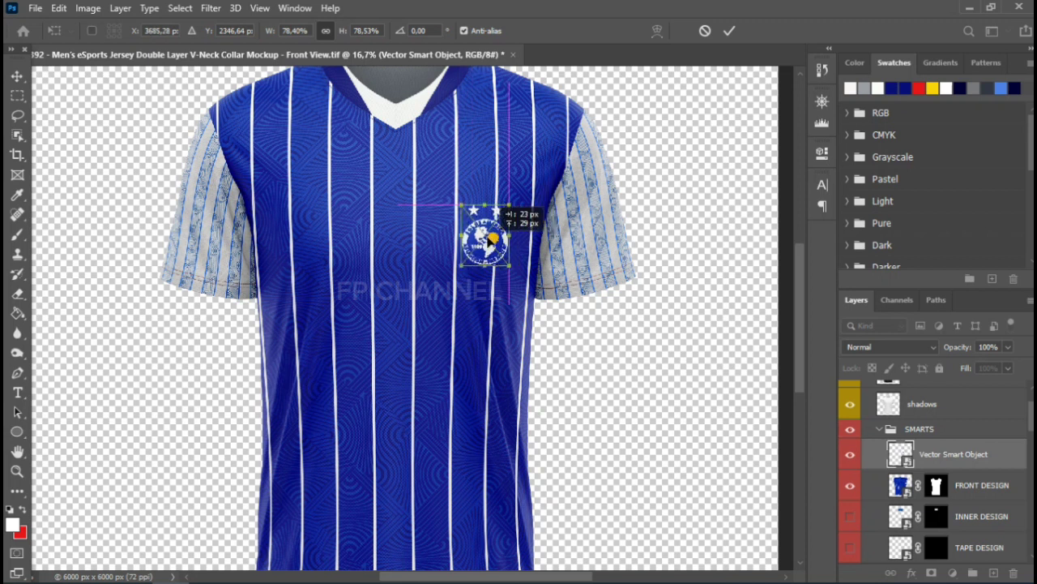
{"action": "left_click_drag", "start_coordinate": [509, 265], "coordinate": [477, 236]}
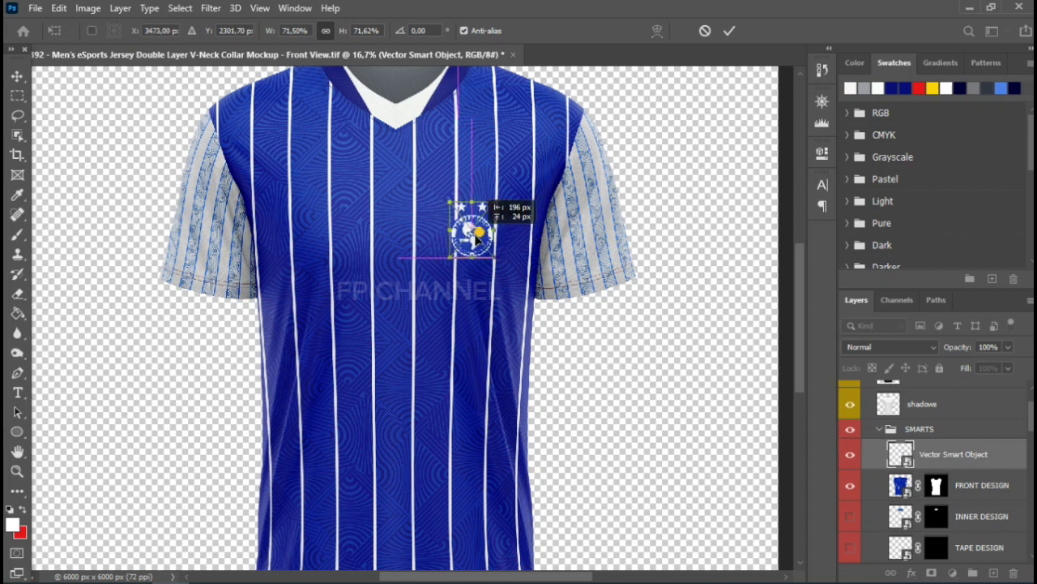
{"action": "key", "text": "Right"}
{"action": "key", "text": "Right"}
{"action": "key", "text": "Right"}
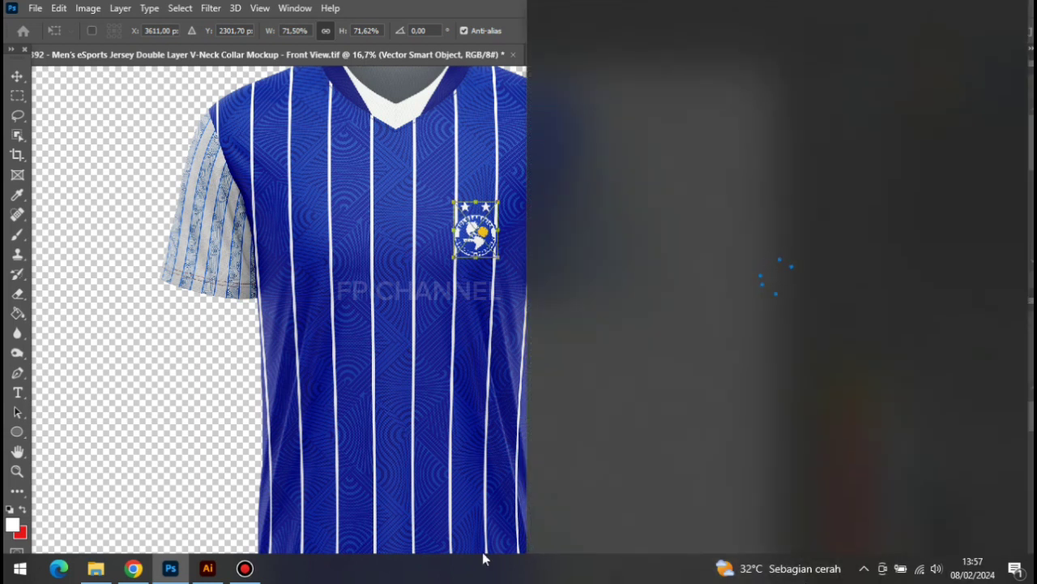
- Nudge the club crest slightly right on the front chest, then check it zoomed in and out
{"action": "key", "text": "Return"}
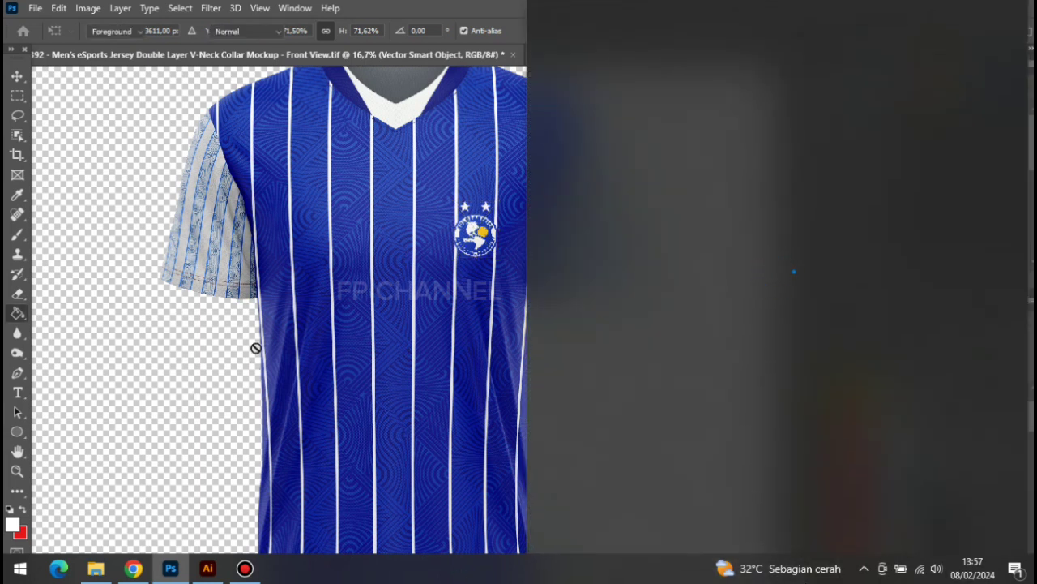
{"action": "key", "text": "v"}
{"action": "key", "text": "ctrl+minus"}
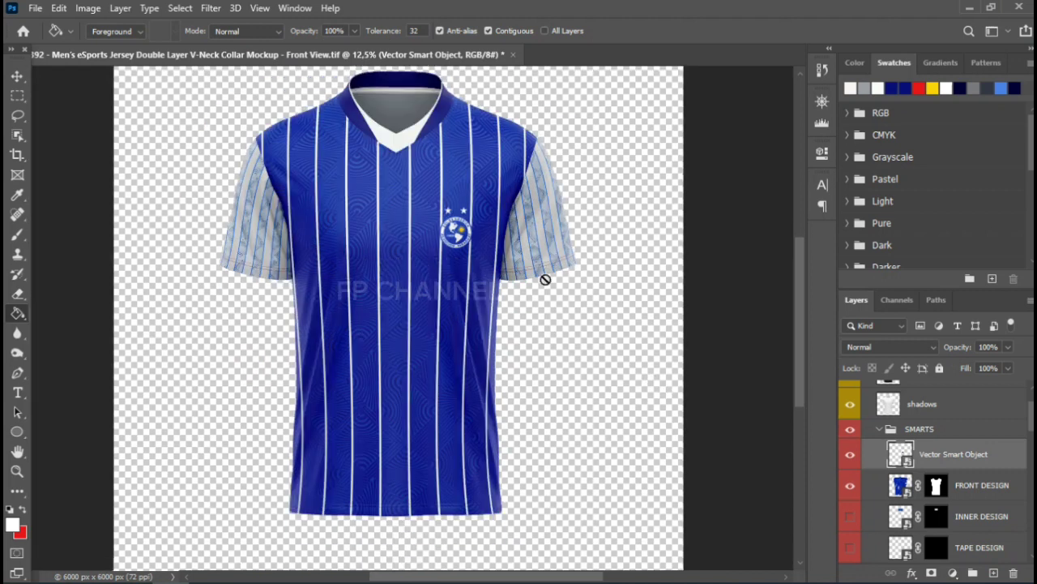
{"action": "key", "text": "v"}
{"action": "left_click_drag", "start_coordinate": [458, 254], "coordinate": [472, 247]}
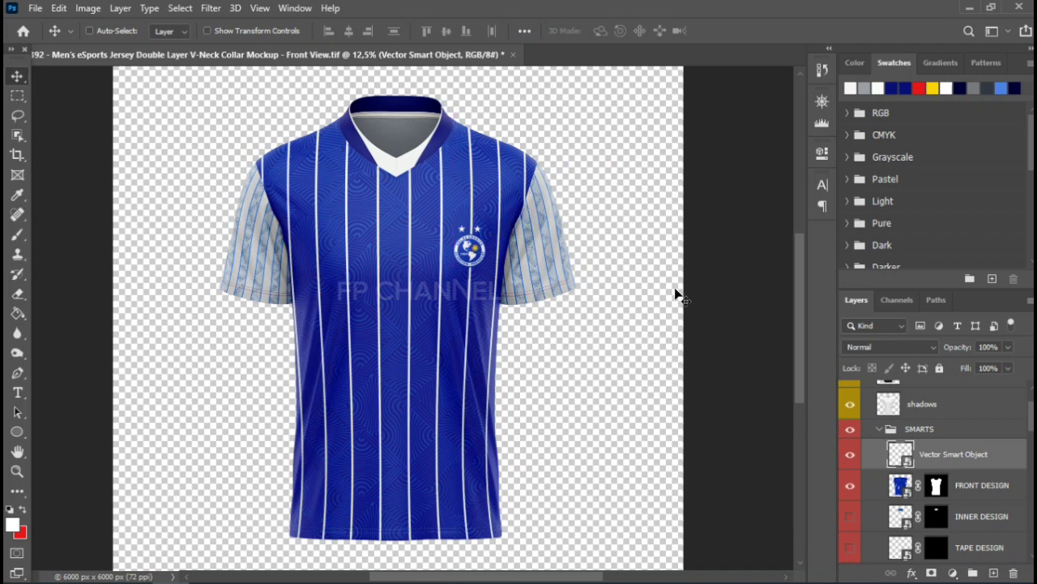
{"action": "key", "text": "ctrl+plus"}
{"action": "key", "text": "ctrl+plus"}
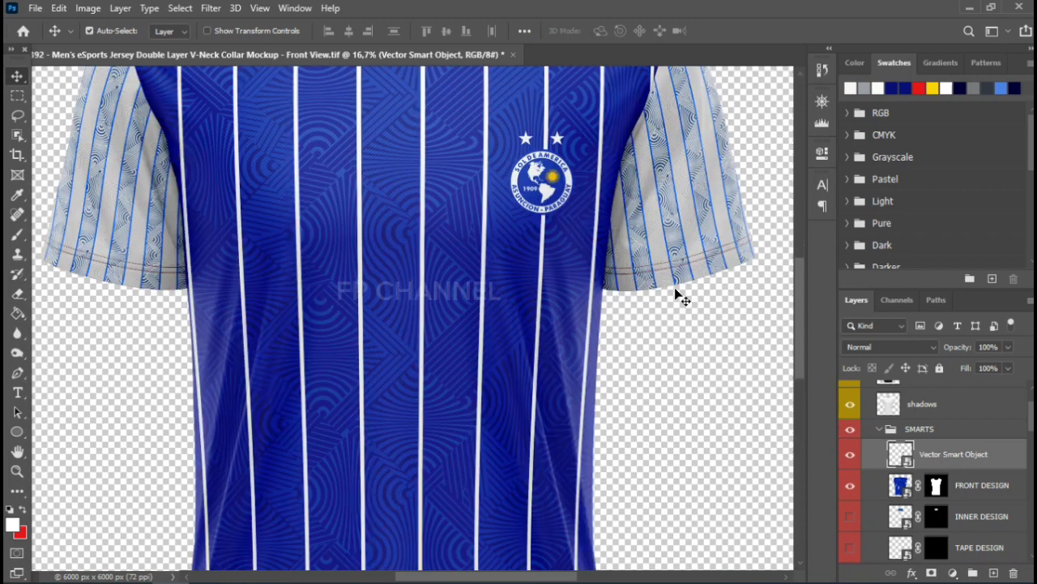
{"action": "key", "text": "ctrl+plus"}
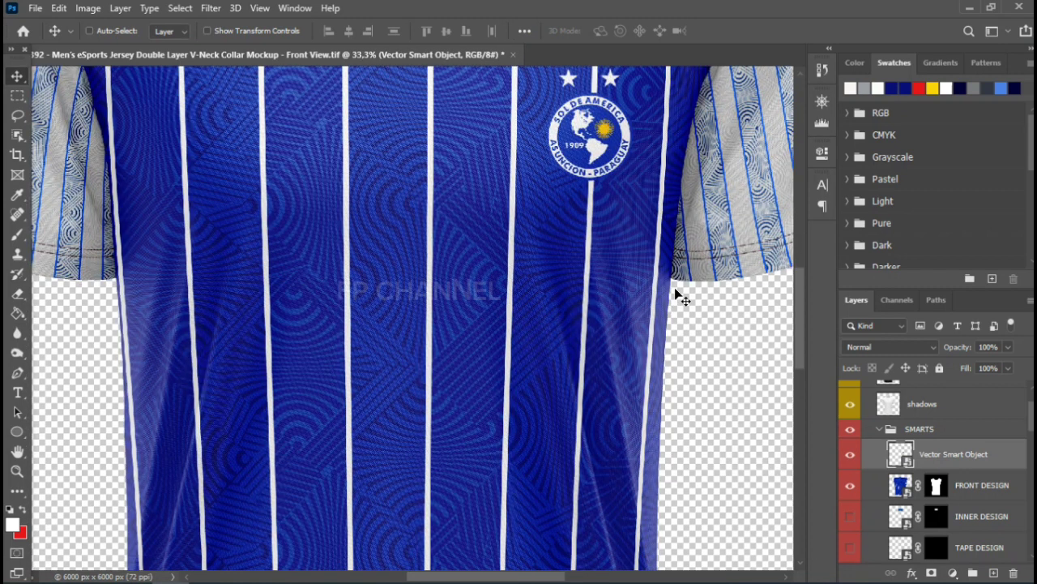
{"action": "key", "text": "ctrl+minus"}
{"action": "key", "text": "ctrl+minus"}
{"action": "key", "text": "ctrl+minus"}
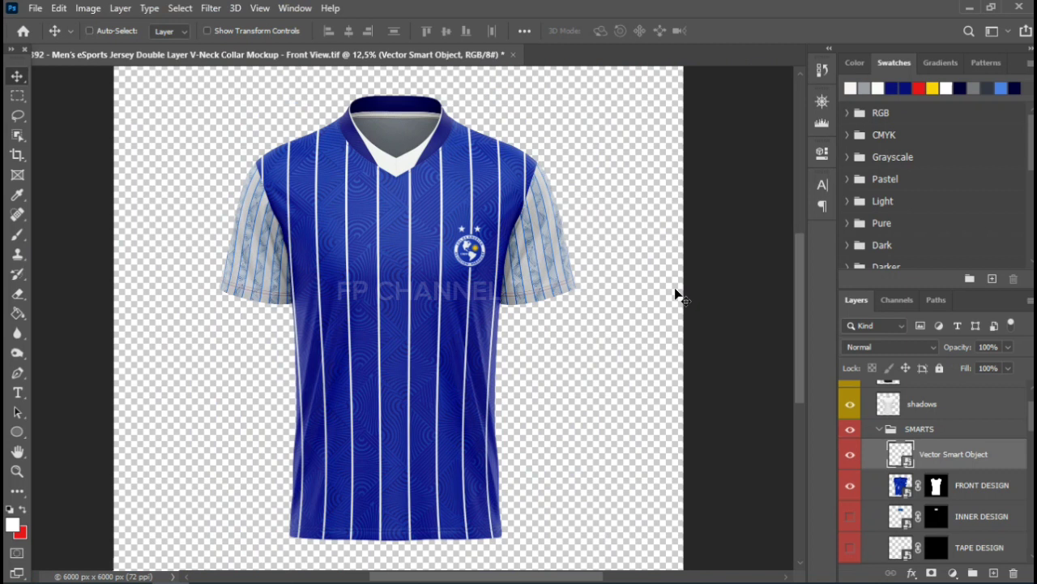
{"action": "key", "text": "ctrl+minus"}
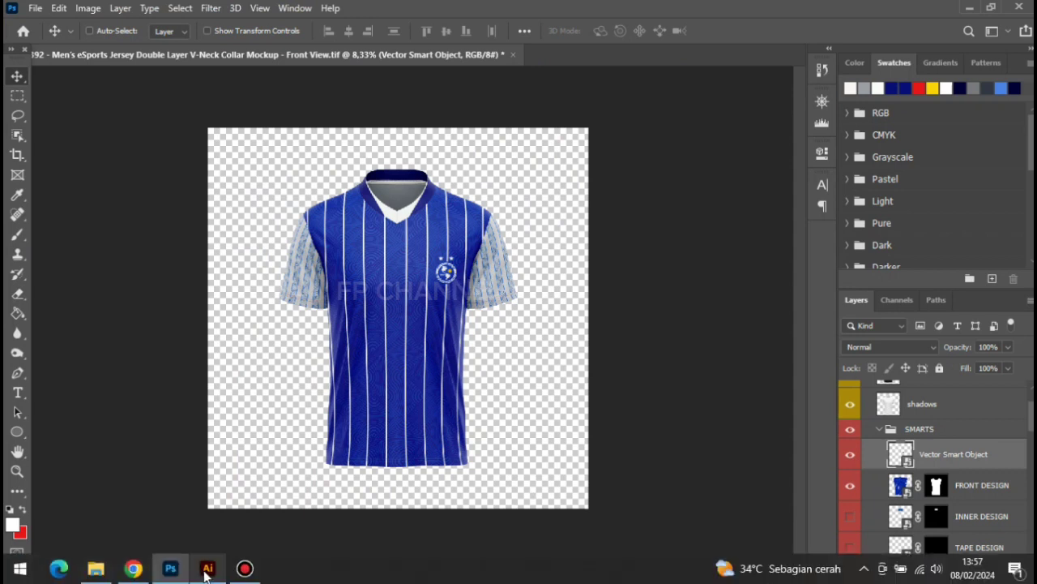
- Bring up the 66550 Back View jersey mockup and hide its white BACKGROUND layer
{"action": "left_click", "coordinate": [245, 573]}
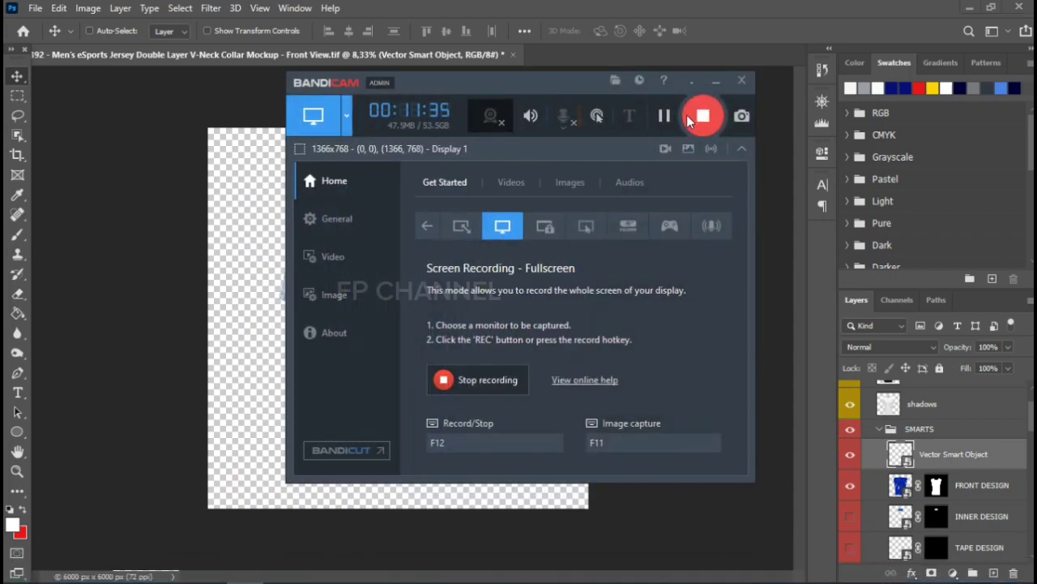
{"action": "left_click", "coordinate": [663, 116]}
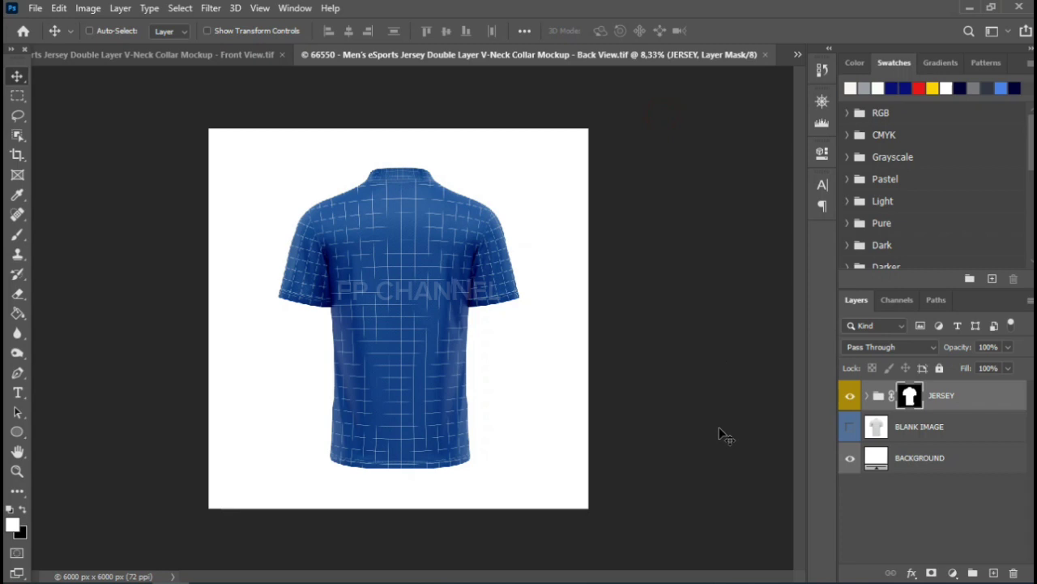
{"action": "left_click", "coordinate": [850, 459]}
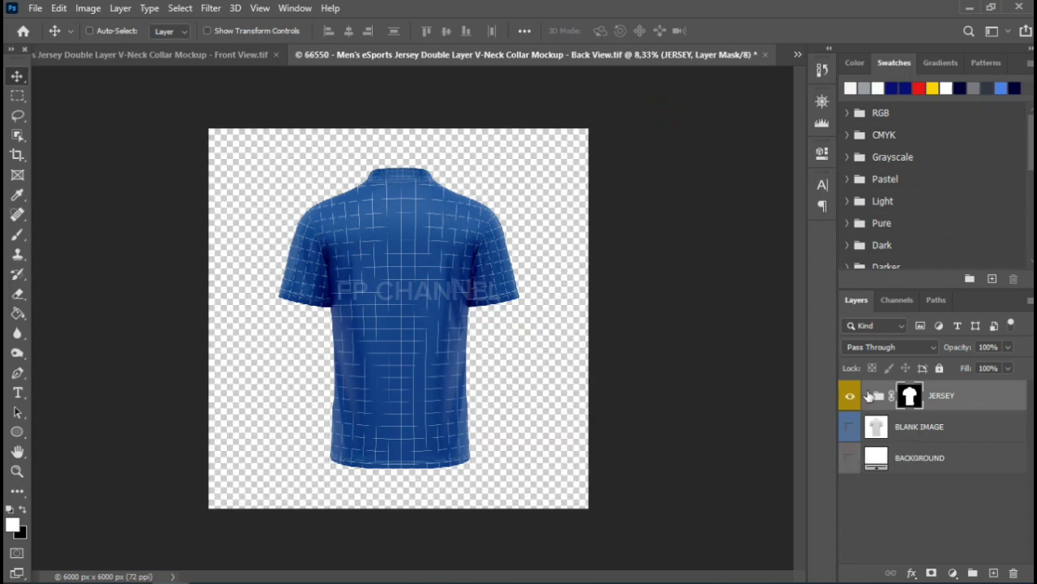
- Expand the JERSEY group and its SMARTS folder to reveal the design layers
{"action": "left_click", "coordinate": [868, 394]}
{"action": "scroll", "coordinate": [871, 421], "scroll_direction": "down", "scroll_amount": 1}
{"action": "scroll", "coordinate": [872, 438], "scroll_direction": "down", "scroll_amount": 1}
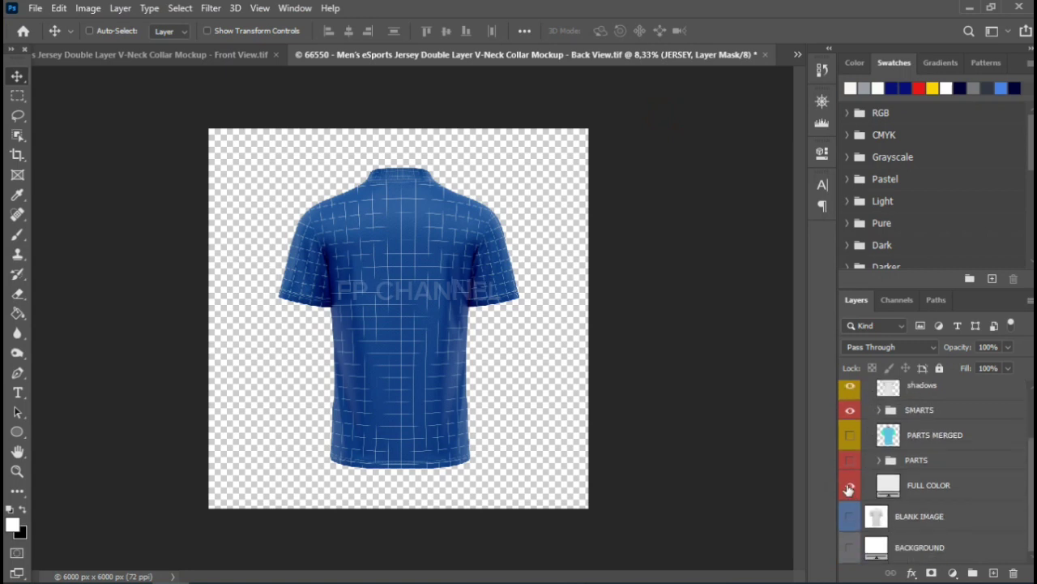
{"action": "scroll", "coordinate": [871, 482], "scroll_direction": "up", "scroll_amount": 2}
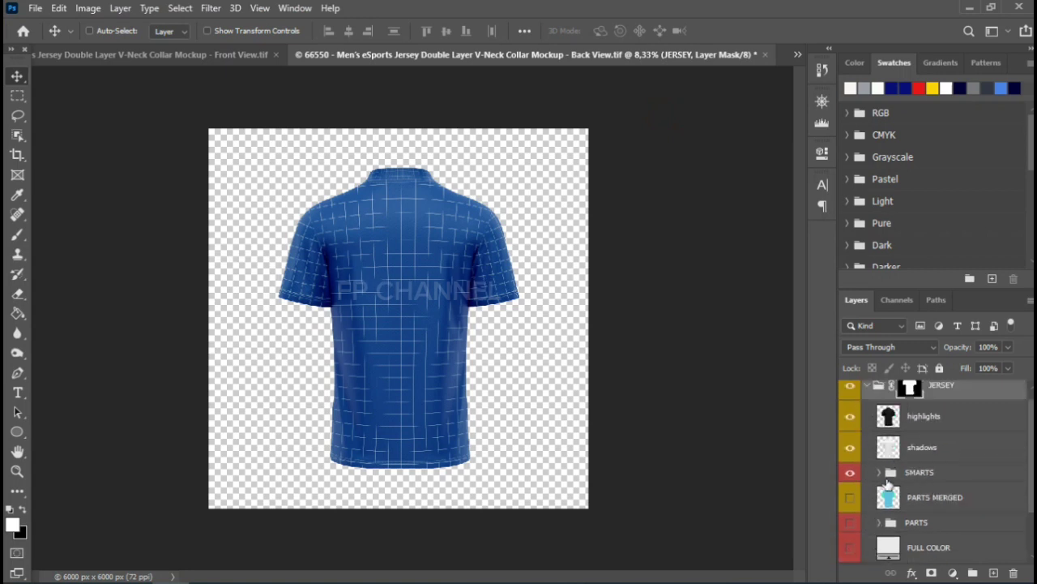
{"action": "left_click", "coordinate": [880, 472]}
{"action": "scroll", "coordinate": [917, 483], "scroll_direction": "down", "scroll_amount": 1}
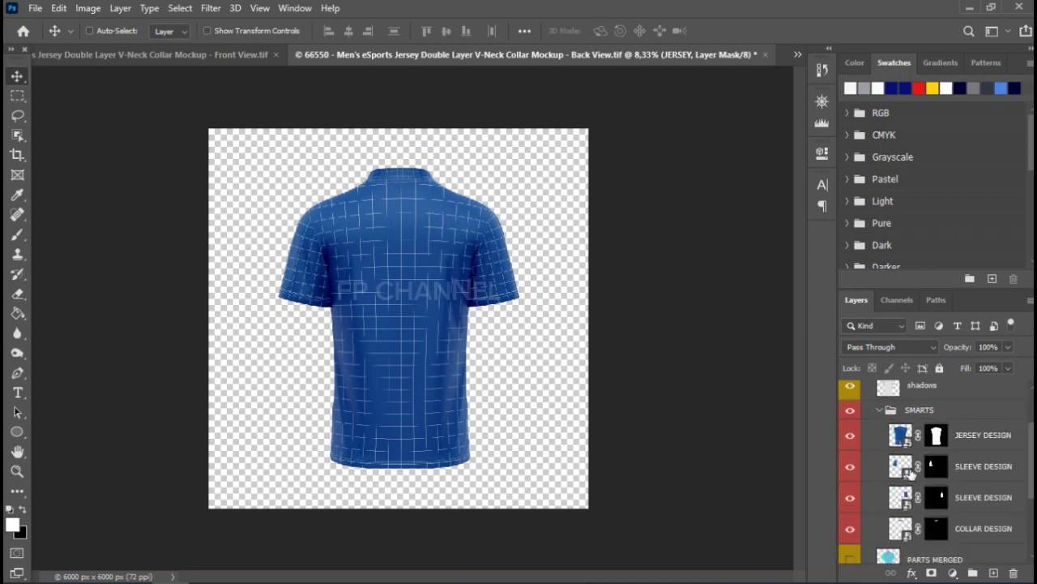
- Open the back JERSEY DESIGN smart object and add an empty Layer 1 above the grid design
{"action": "double_click", "coordinate": [901, 436]}
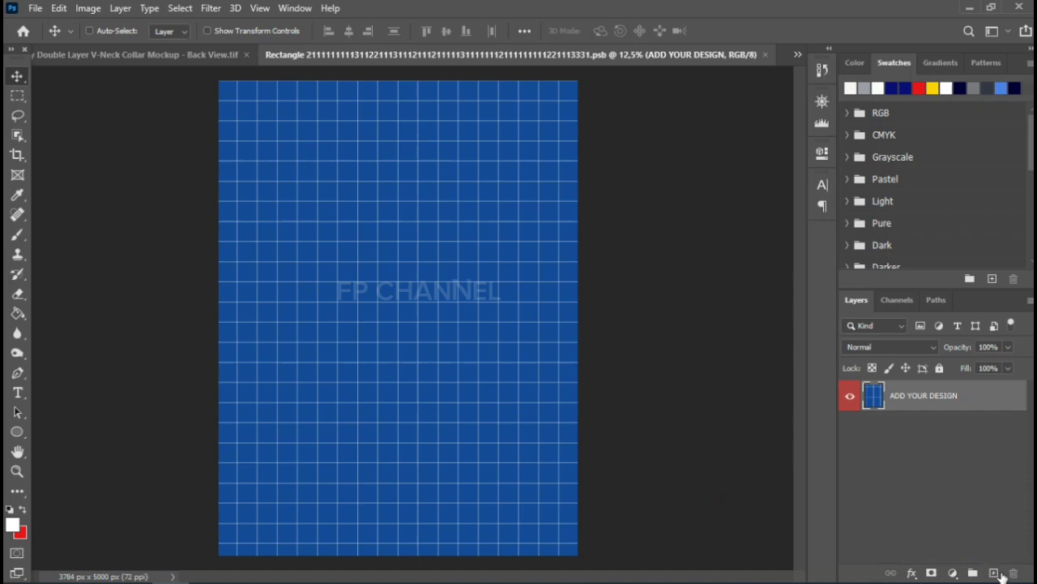
{"action": "left_click", "coordinate": [993, 572]}
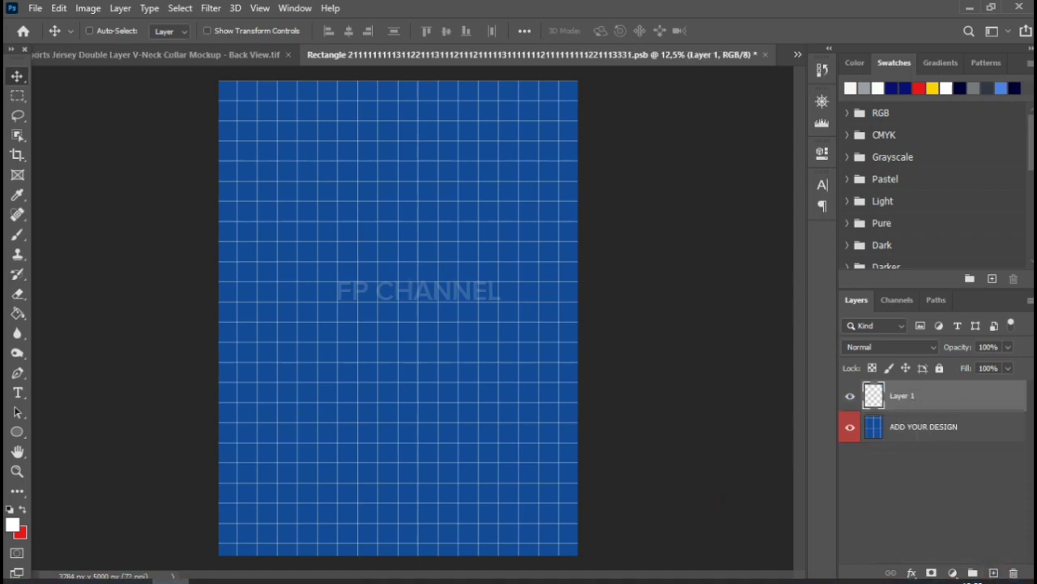
{"action": "left_click", "coordinate": [207, 569]}
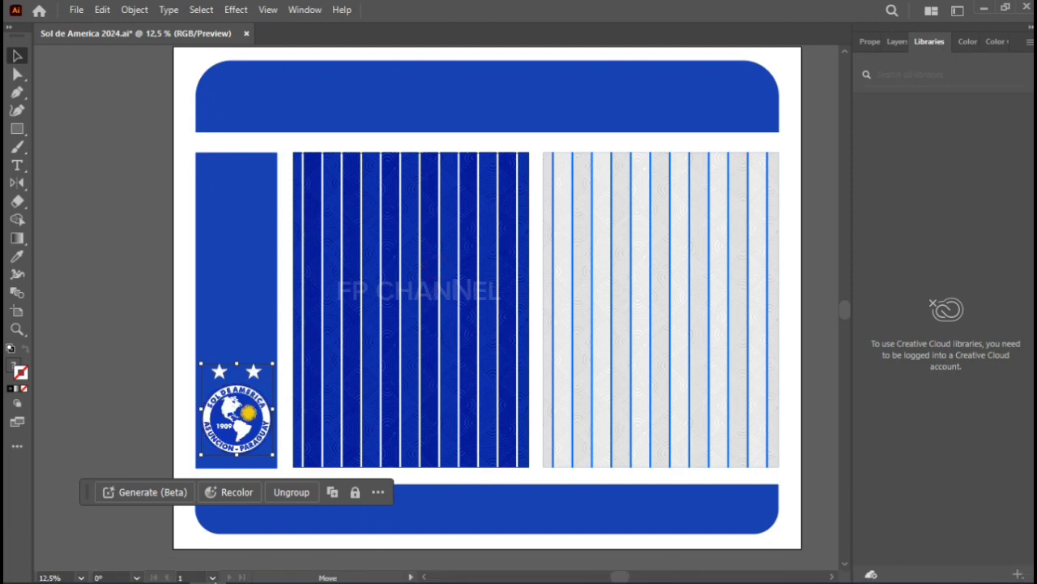
- Select the blue pinstripe body panel in Illustrator and bring the Photoshop jersey design forward
{"action": "left_click_drag", "start_coordinate": [385, 287], "coordinate": [376, 332]}
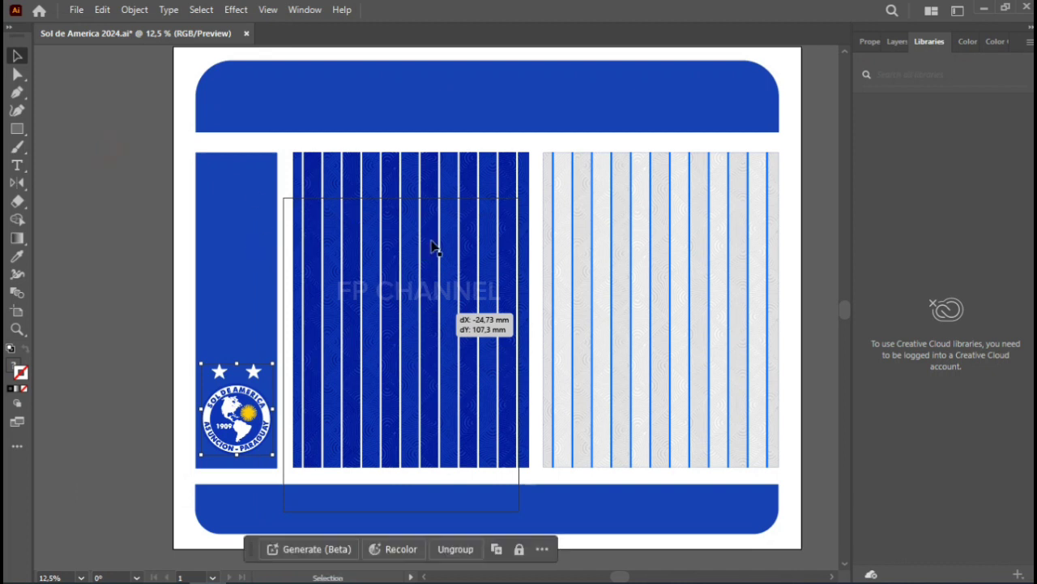
{"action": "left_click", "coordinate": [166, 566]}
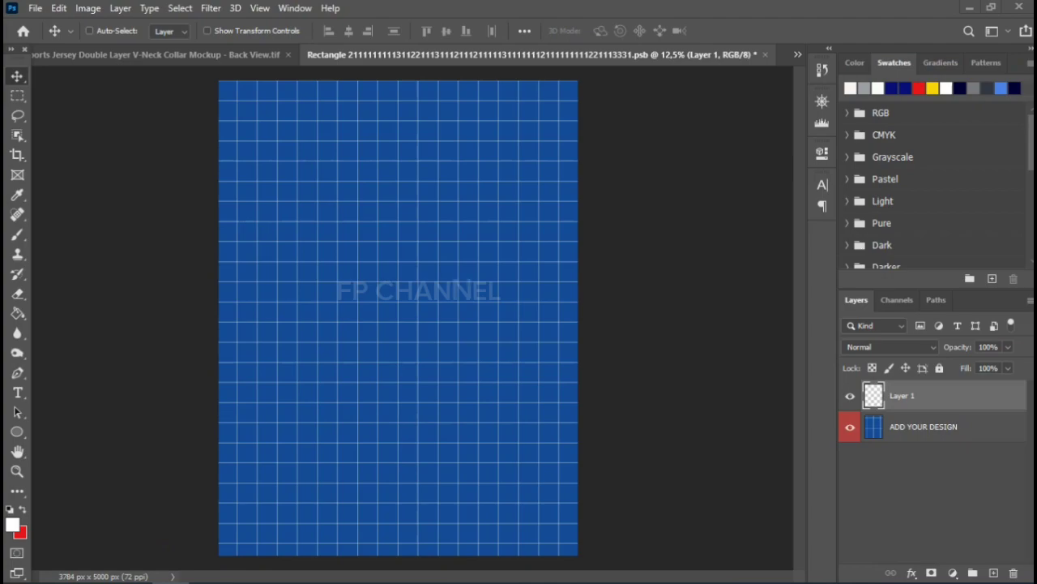
{"action": "left_click", "coordinate": [204, 566]}
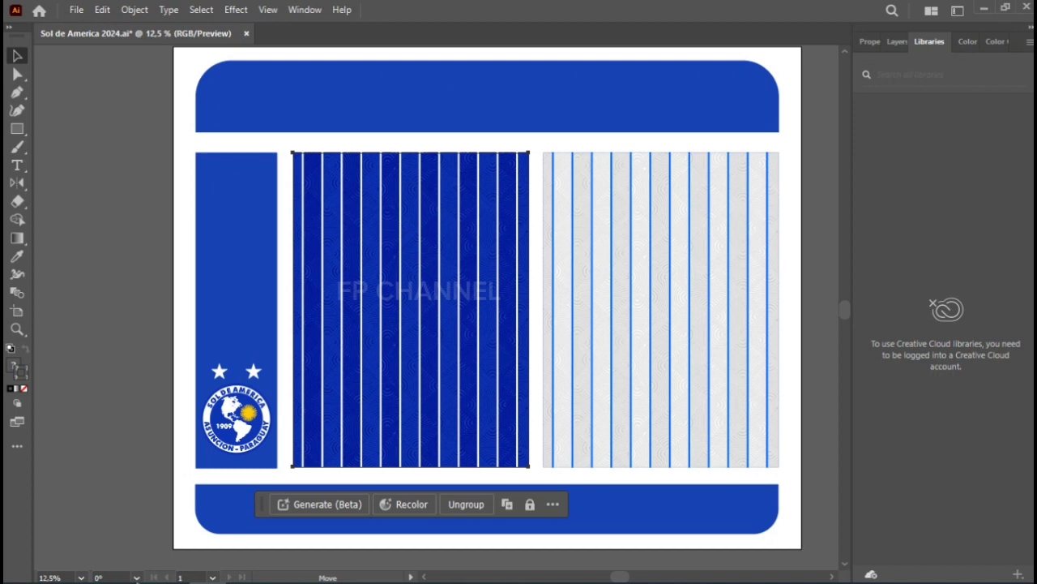
{"action": "left_click", "coordinate": [134, 568]}
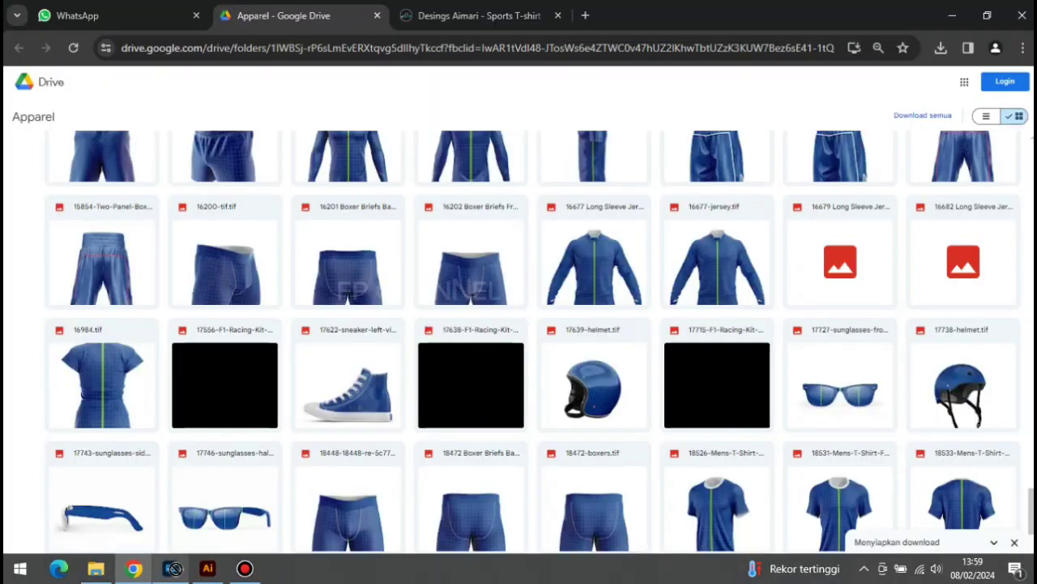
{"action": "left_click", "coordinate": [172, 568]}
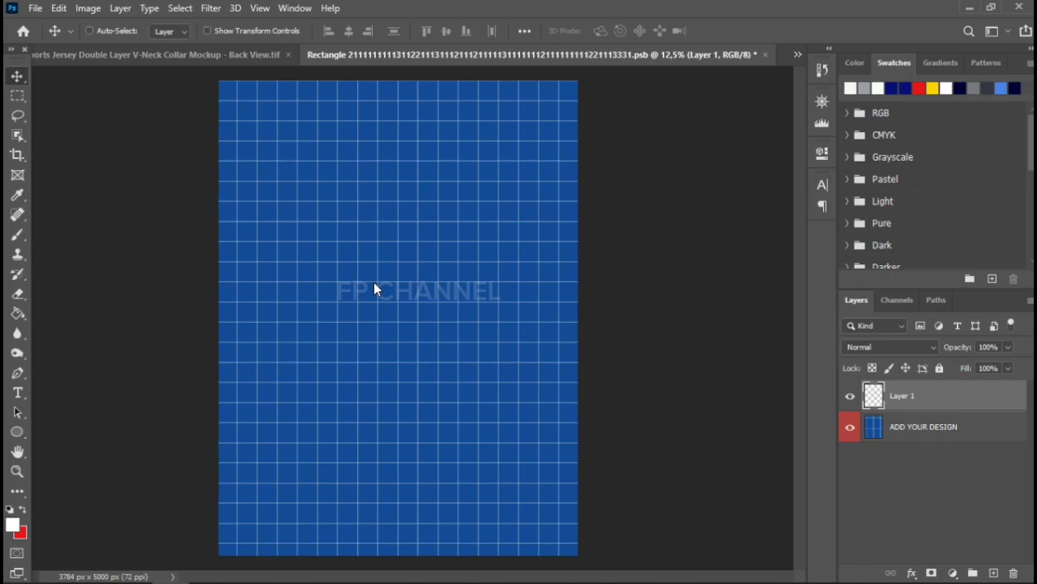
- Paste the blue pinstripe panel, align it top-left and scale it to 239.88% over the canvas
{"action": "key", "text": "ctrl+t"}
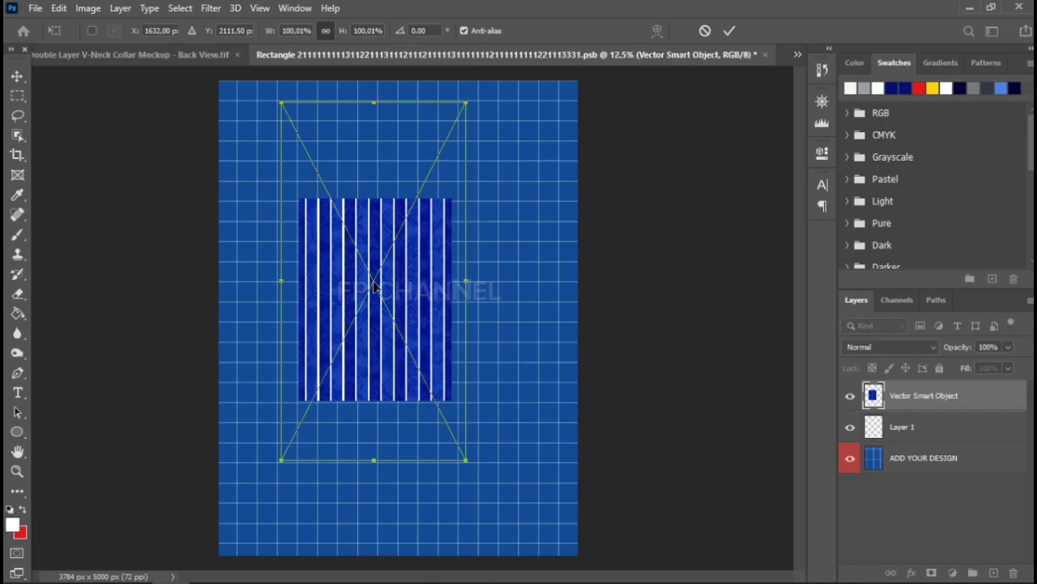
{"action": "key", "text": "ctrl+minus"}
{"action": "key", "text": "ctrl+minus"}
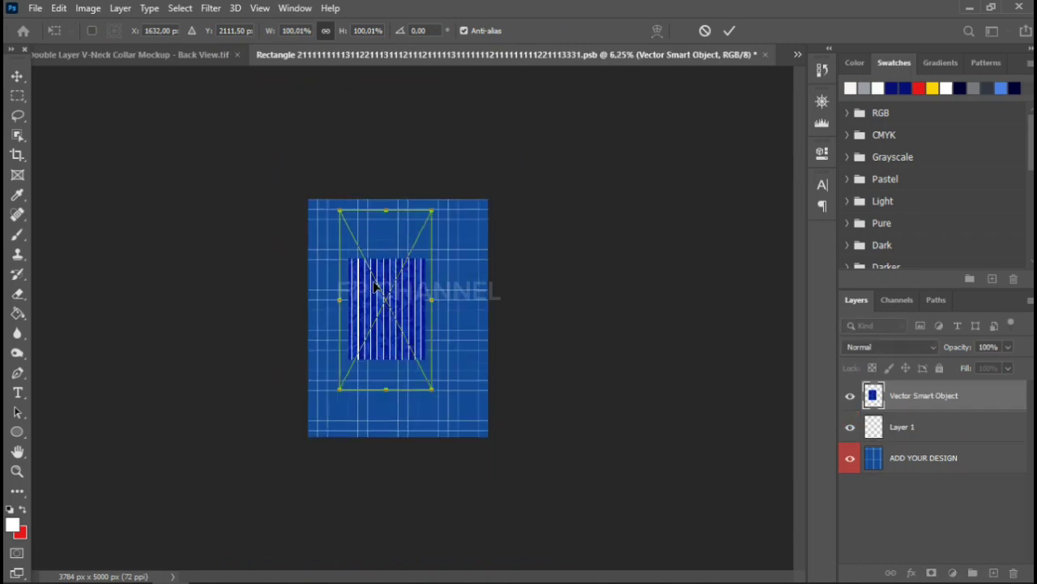
{"action": "mouse_move", "coordinate": [387, 295]}
{"action": "left_mouse_down"}
{"action": "mouse_move", "coordinate": [351, 233]}
{"action": "mouse_move", "coordinate": [336, 235]}
{"action": "left_mouse_up"}
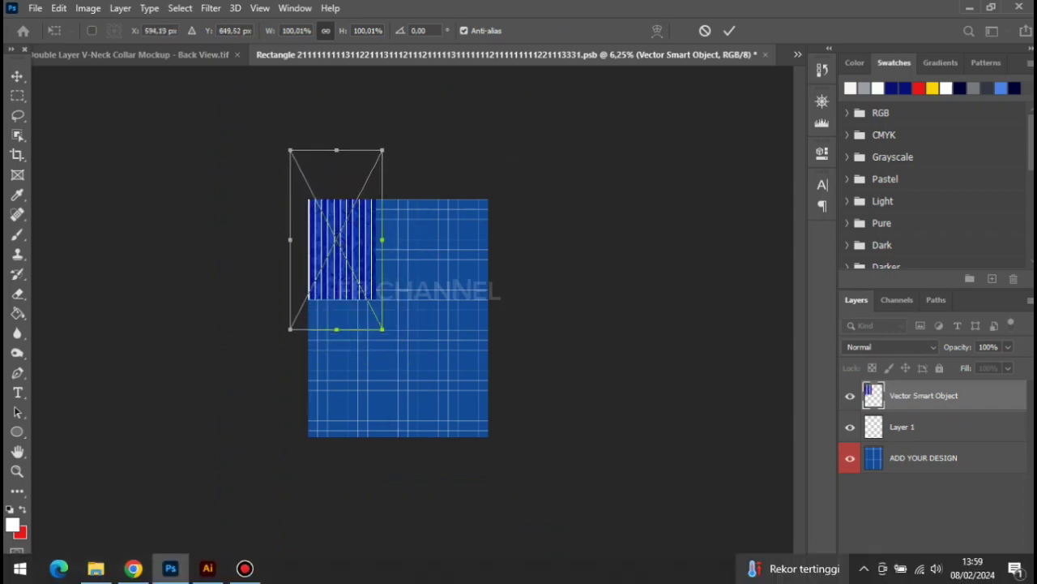
{"action": "left_click_drag", "start_coordinate": [361, 294], "coordinate": [367, 308]}
{"action": "key", "text": "Up"}
{"action": "key", "text": "Up"}
{"action": "key", "text": "Up"}
{"action": "key", "text": "Up"}
{"action": "key", "text": "Up"}
{"action": "key", "text": "Up"}
{"action": "key", "text": "Up"}
{"action": "key", "text": "Up"}
{"action": "key", "text": "Up"}
{"action": "key", "text": "Up"}
{"action": "key", "text": "Up"}
{"action": "key", "text": "Up"}
{"action": "key", "text": "Up"}
{"action": "key", "text": "Up"}
{"action": "key", "text": "Up"}
{"action": "key", "text": "Up"}
{"action": "key", "text": "Up"}
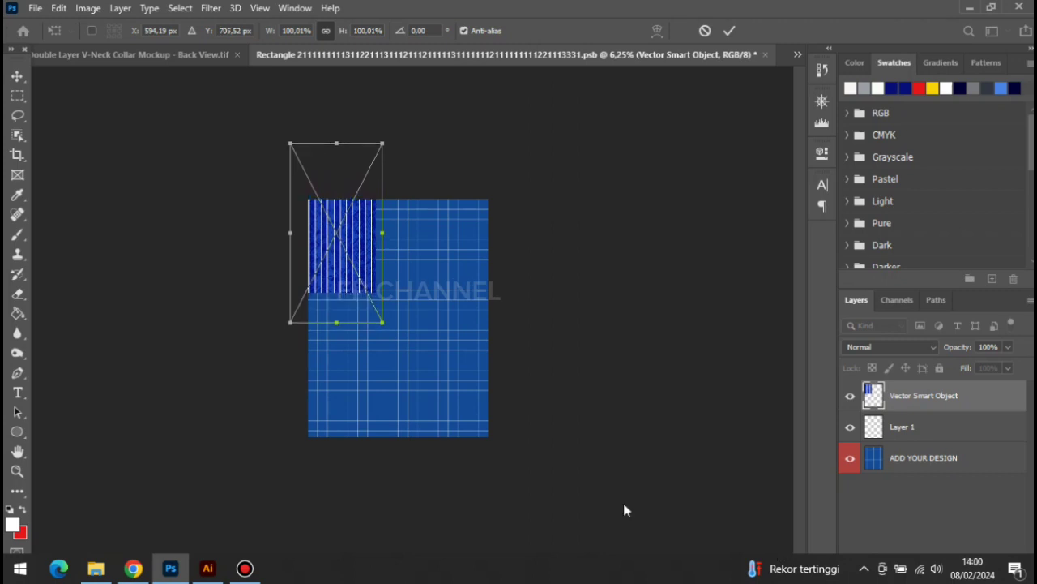
{"action": "left_click_drag", "start_coordinate": [430, 373], "coordinate": [504, 450]}
{"action": "mouse_move", "coordinate": [449, 291]}
{"action": "left_mouse_down"}
{"action": "mouse_move", "coordinate": [506, 310]}
{"action": "mouse_move", "coordinate": [506, 295]}
{"action": "left_mouse_up"}
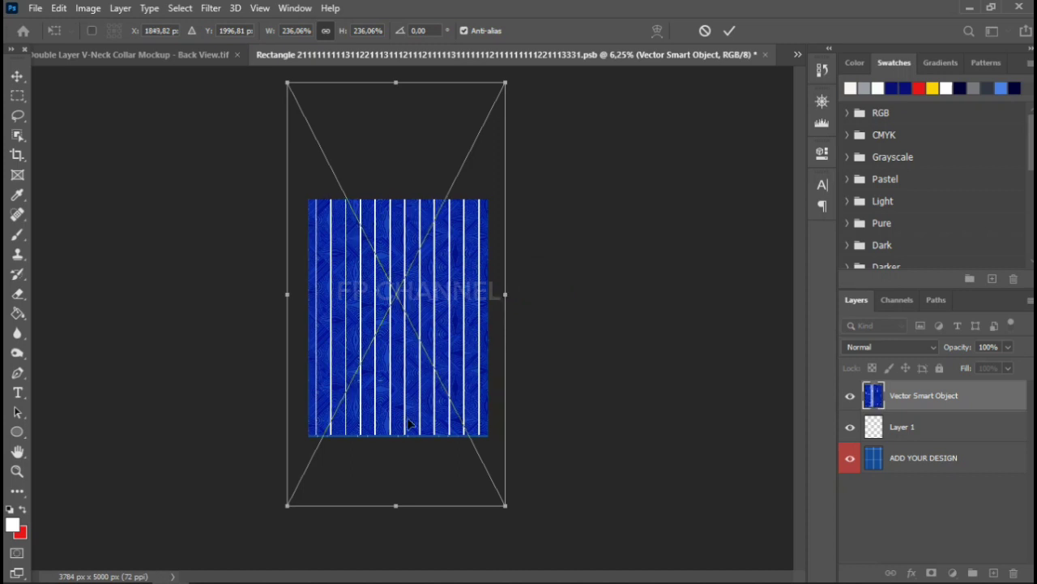
{"action": "left_click_drag", "start_coordinate": [397, 503], "coordinate": [397, 510]}
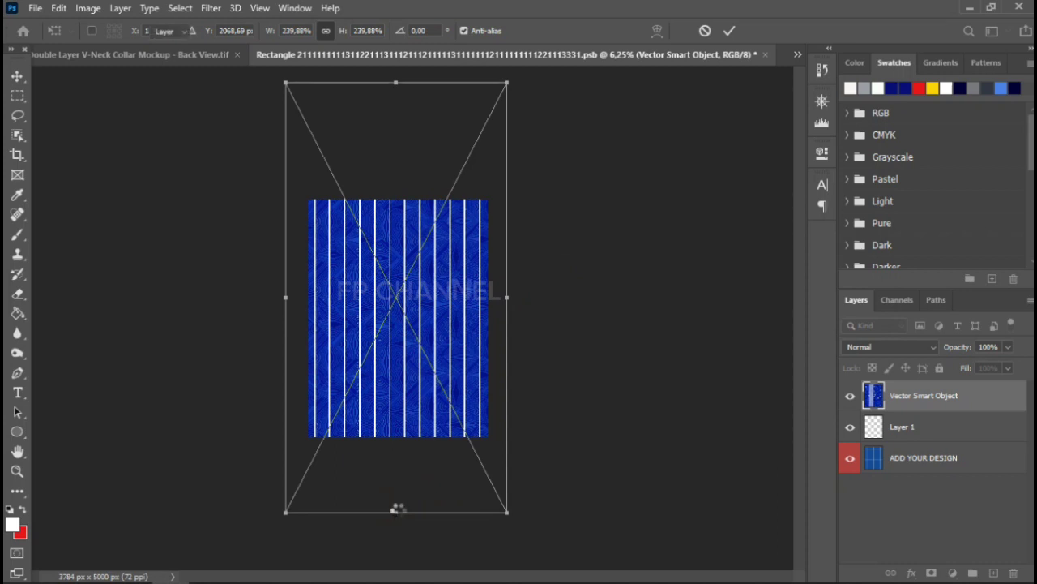
{"action": "key", "text": "Return"}
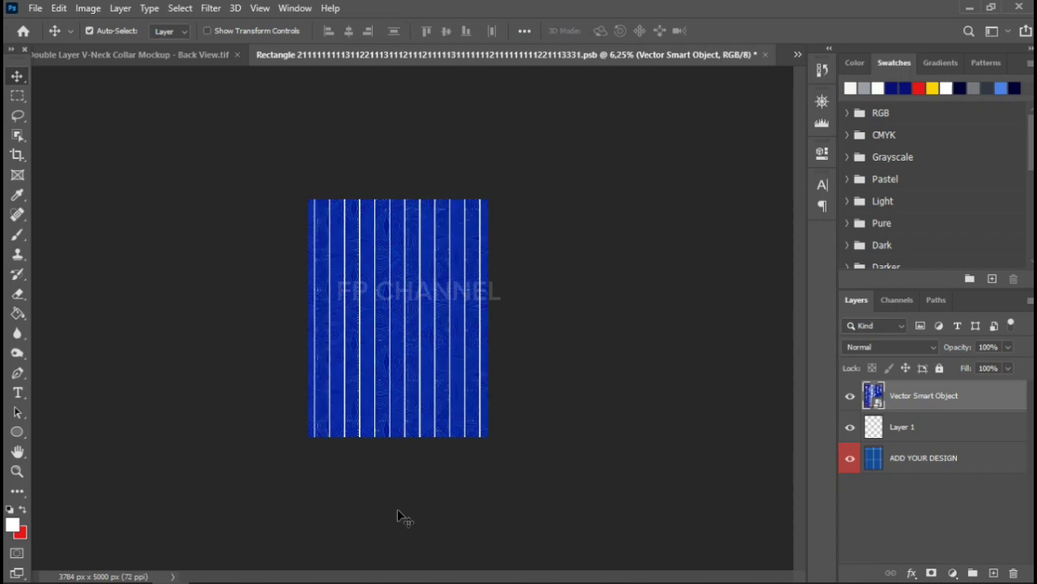
- Save the pinstripe pattern into the Rectangle .psb smart object and close that document
{"action": "key", "text": "ctrl+plus"}
{"action": "key", "text": "ctrl+plus"}
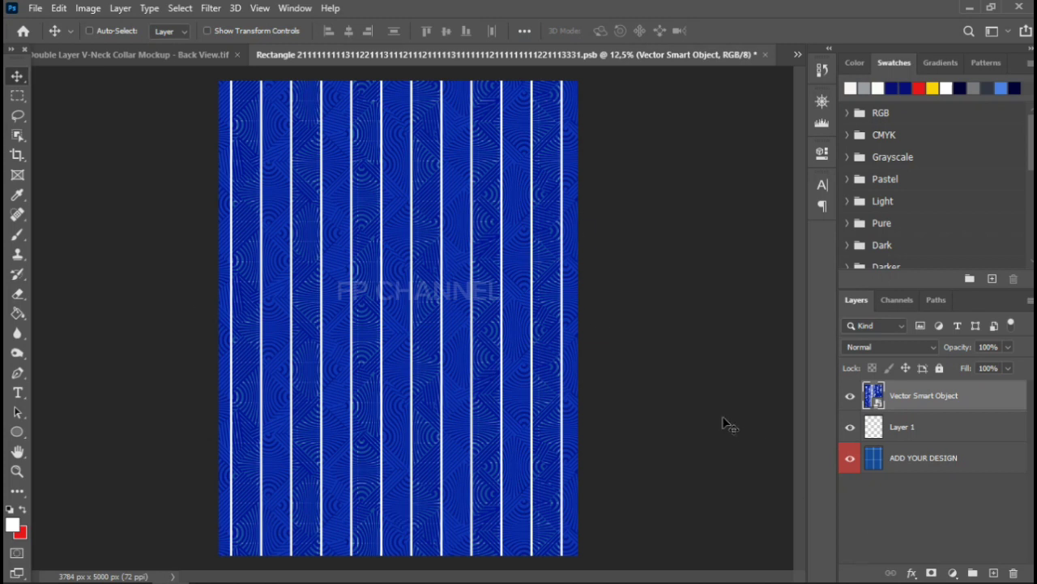
{"action": "key", "text": "ctrl+s"}
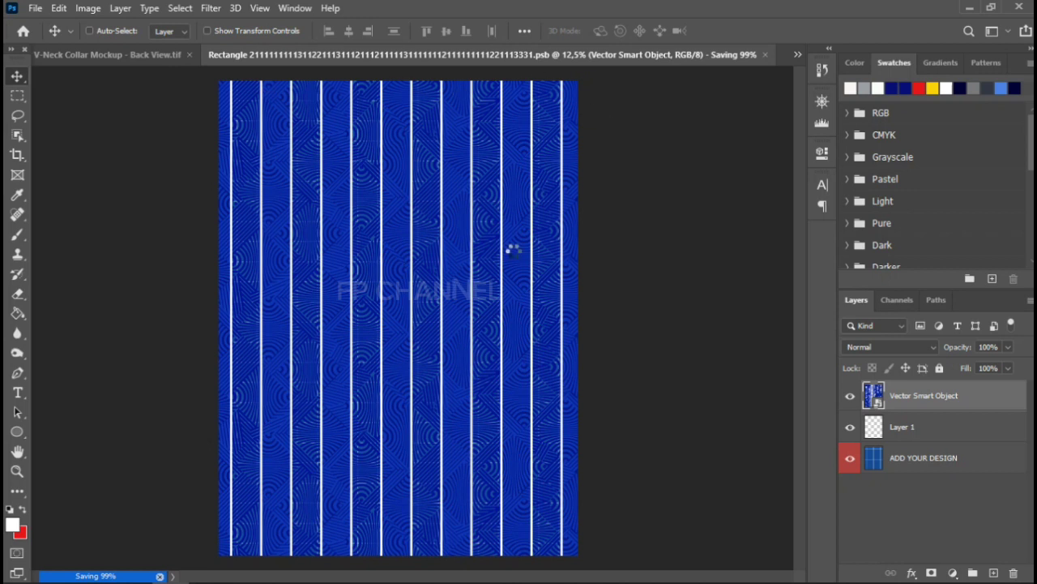
{"action": "left_click", "coordinate": [189, 53]}
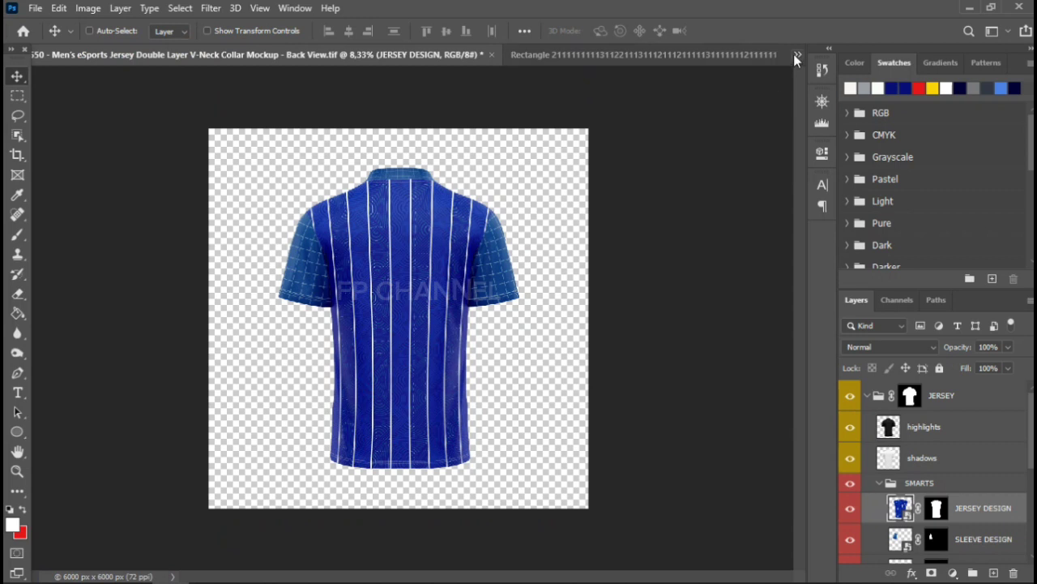
{"action": "left_click", "coordinate": [750, 55]}
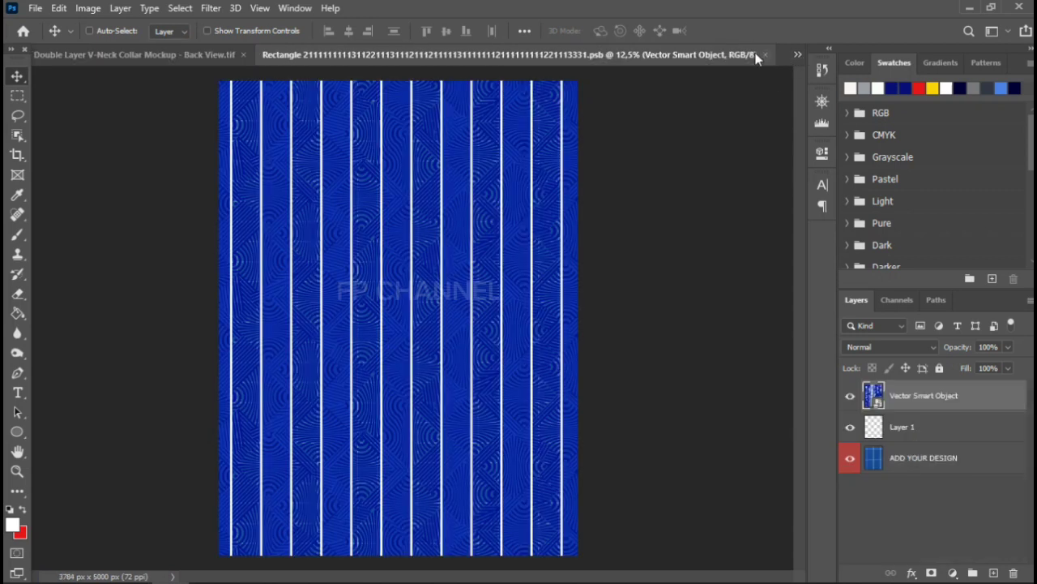
{"action": "left_click", "coordinate": [765, 54]}
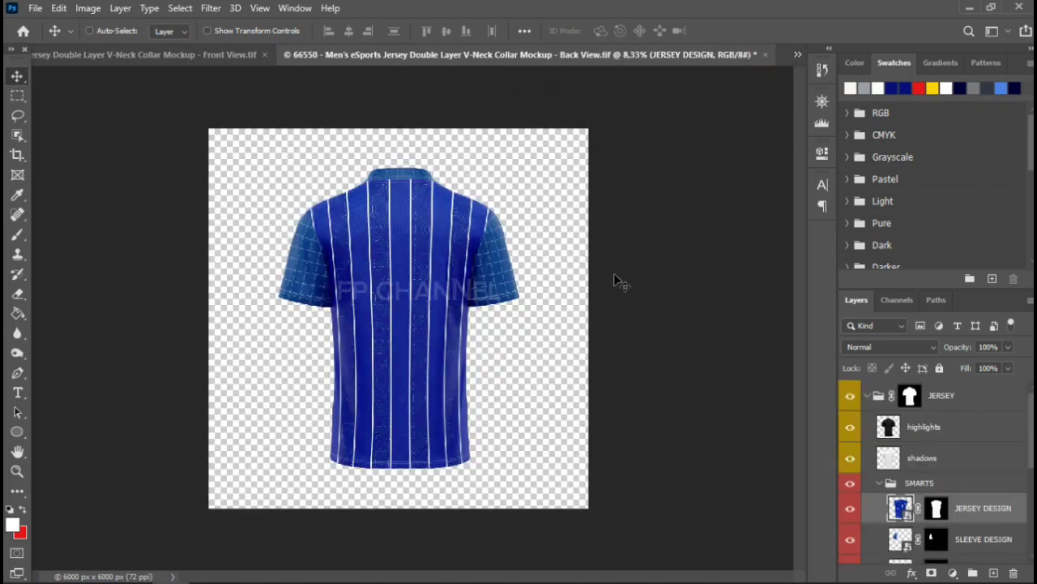
- Inspect the pinstriped back body up close, then select the SLEEVE DESIGN layer
{"action": "key", "text": "ctrl+plus"}
{"action": "key", "text": "ctrl+plus"}
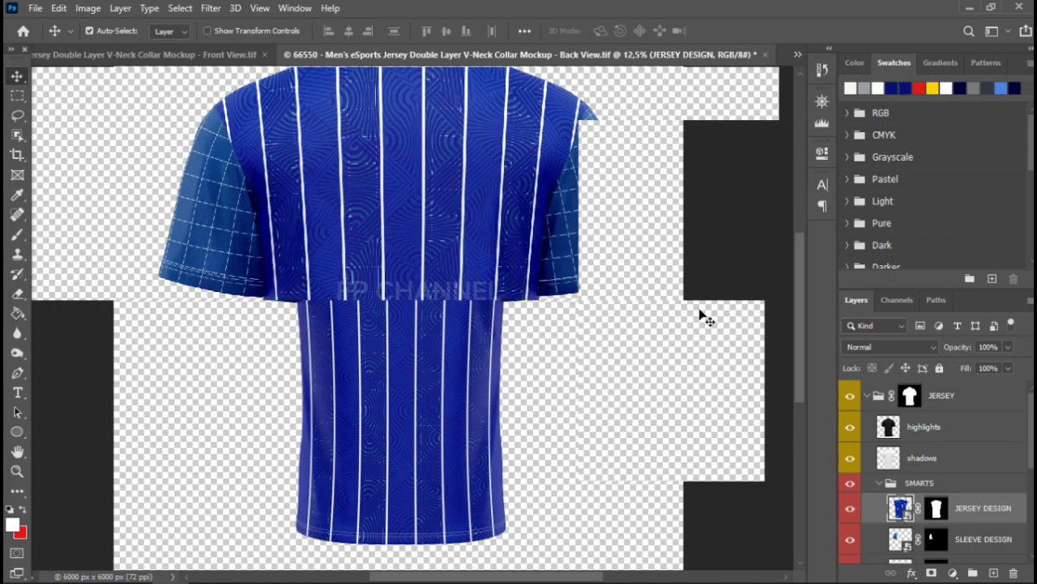
{"action": "key", "text": "ctrl+plus"}
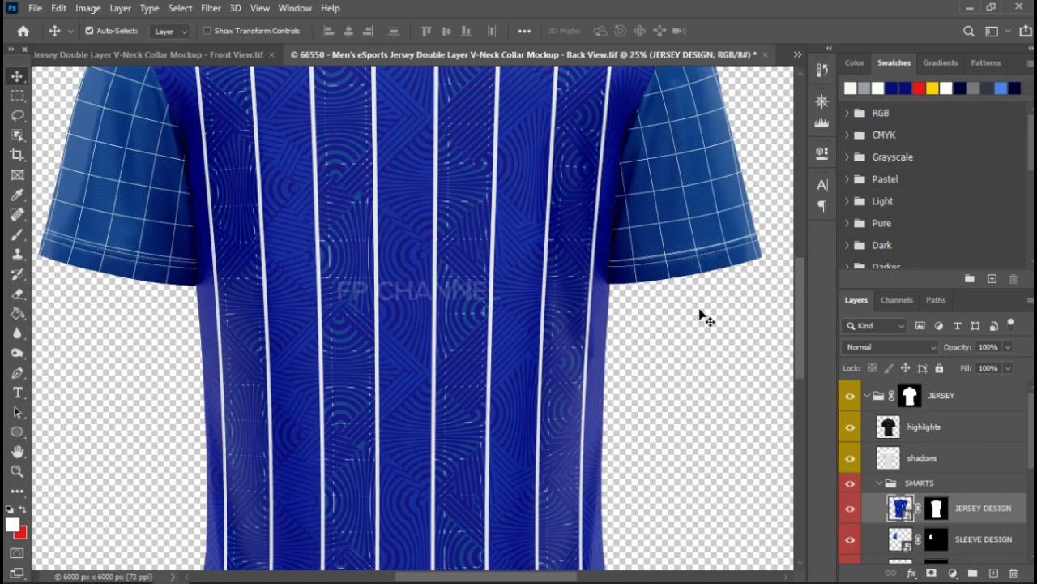
{"action": "key", "text": "ctrl+minus"}
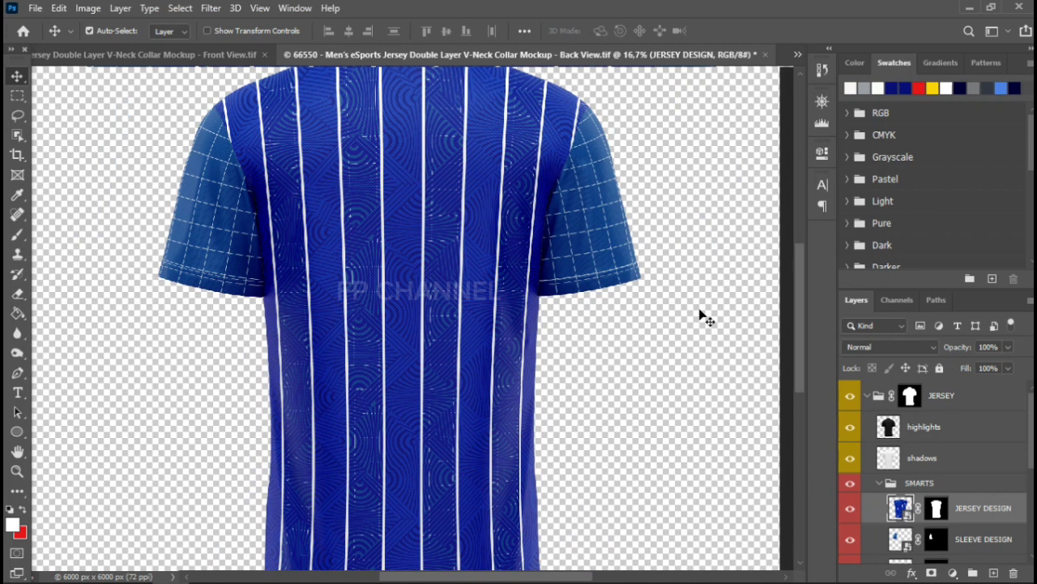
{"action": "key", "text": "ctrl+minus"}
{"action": "key", "text": "ctrl+minus"}
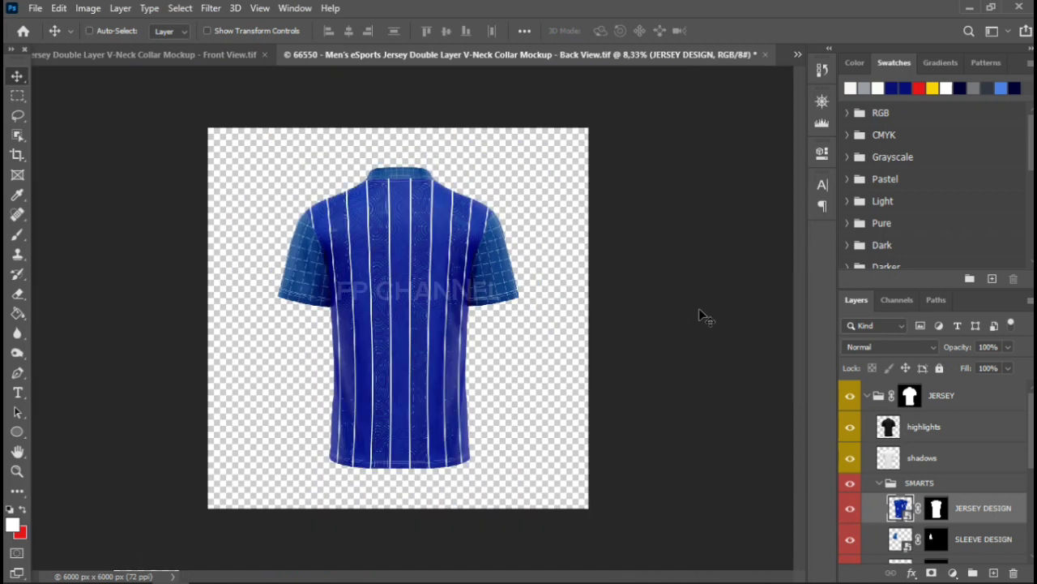
{"action": "scroll", "coordinate": [963, 502], "scroll_direction": "down", "scroll_amount": 1}
{"action": "left_click", "coordinate": [965, 508]}
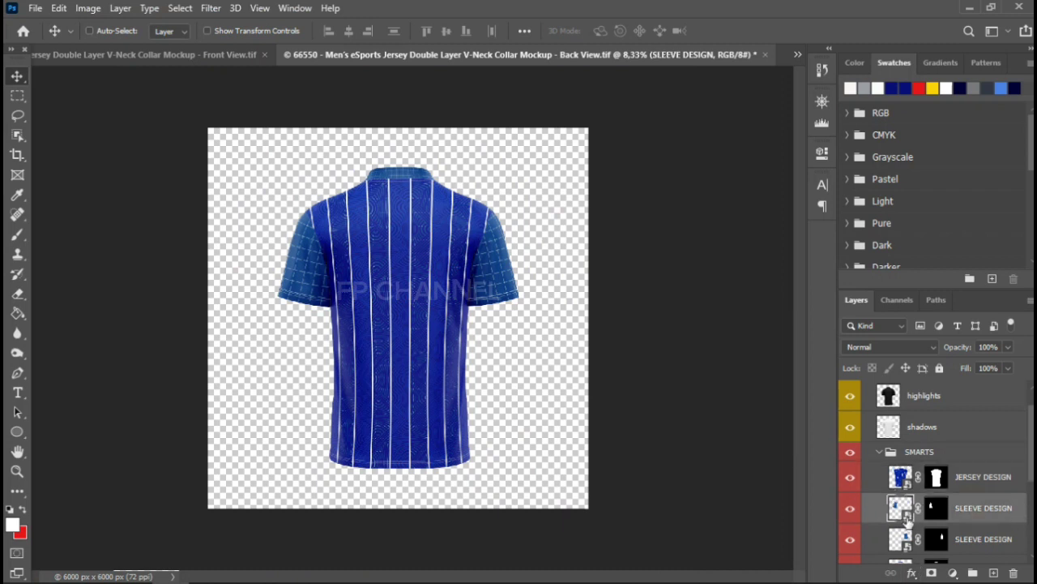
- Open the SLEEVE DESIGN smart object and add an empty Layer 1 above its blue grid
{"action": "double_click", "coordinate": [908, 517]}
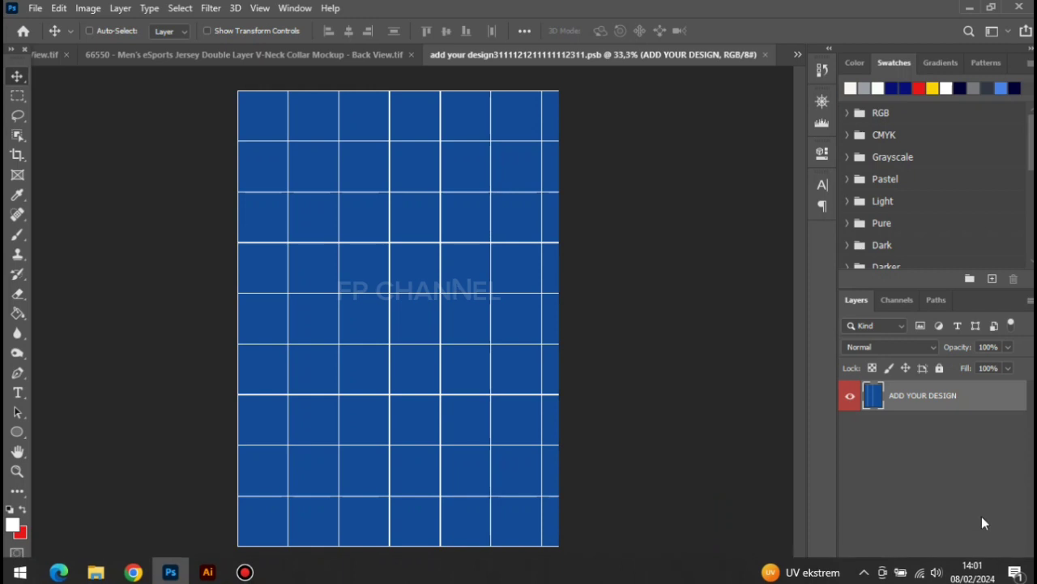
{"action": "left_click", "coordinate": [992, 574]}
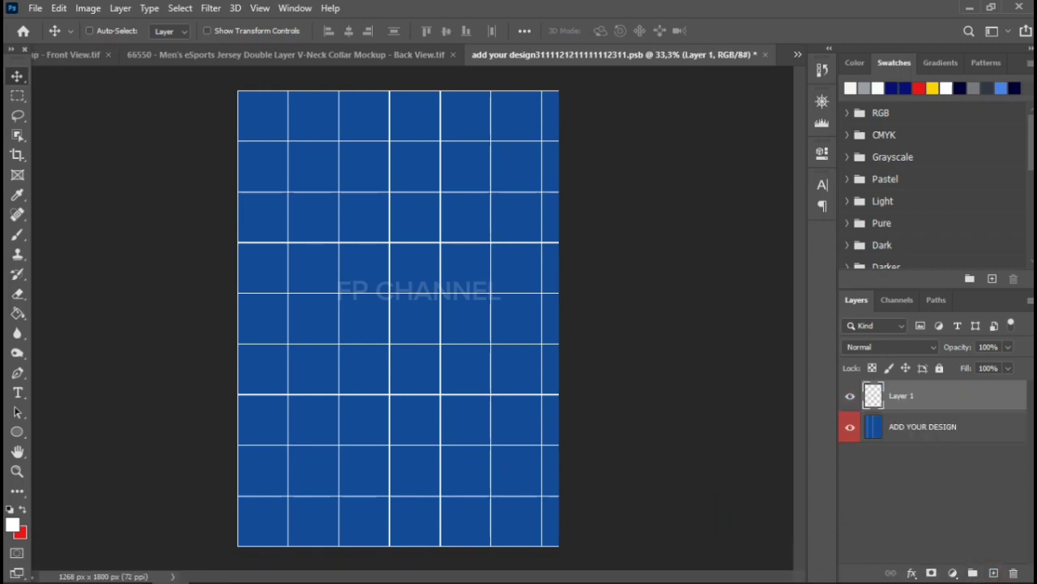
{"action": "left_click", "coordinate": [209, 569]}
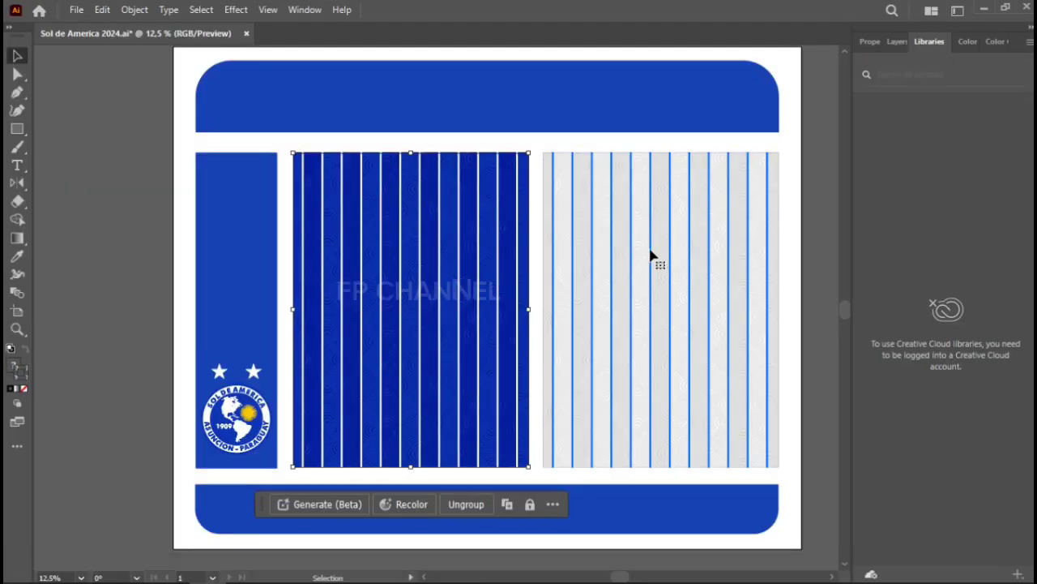
- Drag the white-and-blue pinstripe panel from Illustrator onto the Photoshop sleeve canvas
{"action": "left_click_drag", "start_coordinate": [660, 240], "coordinate": [310, 577]}
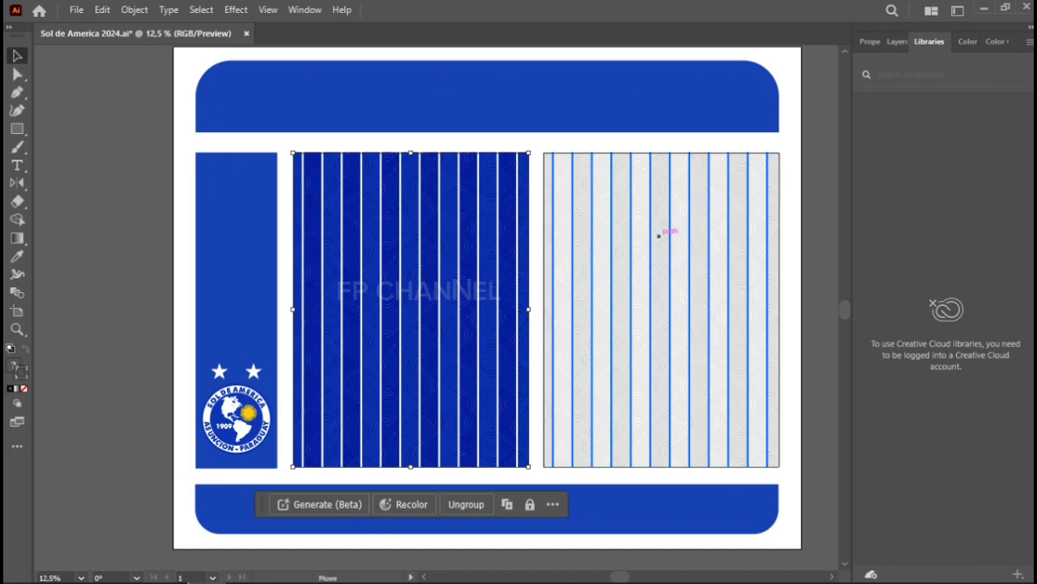
{"action": "left_click_drag", "start_coordinate": [658, 235], "coordinate": [162, 576]}
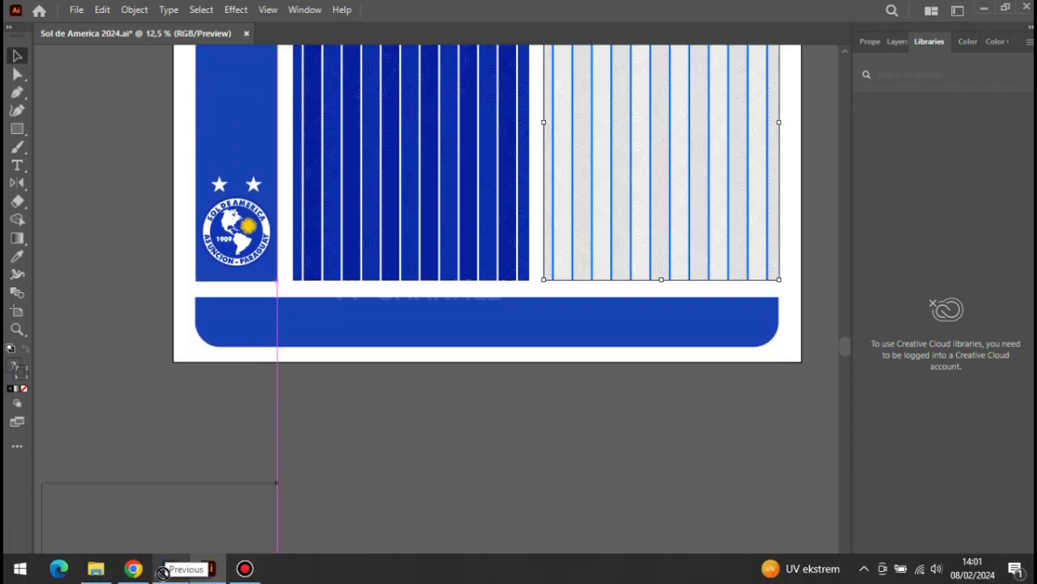
{"action": "mouse_move", "coordinate": [162, 576]}
{"action": "left_mouse_down"}
{"action": "mouse_move", "coordinate": [465, 325]}
{"action": "mouse_move", "coordinate": [496, 268]}
{"action": "left_mouse_up"}
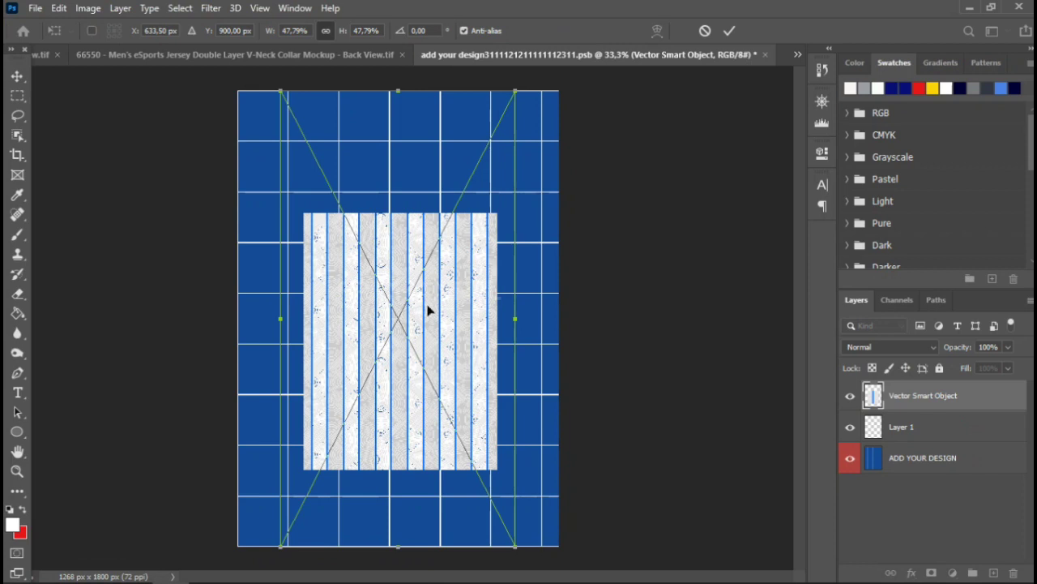
- Move and enlarge the white-blue pinstripe panel past every edge of the sleeve canvas
{"action": "left_click_drag", "start_coordinate": [406, 294], "coordinate": [349, 197]}
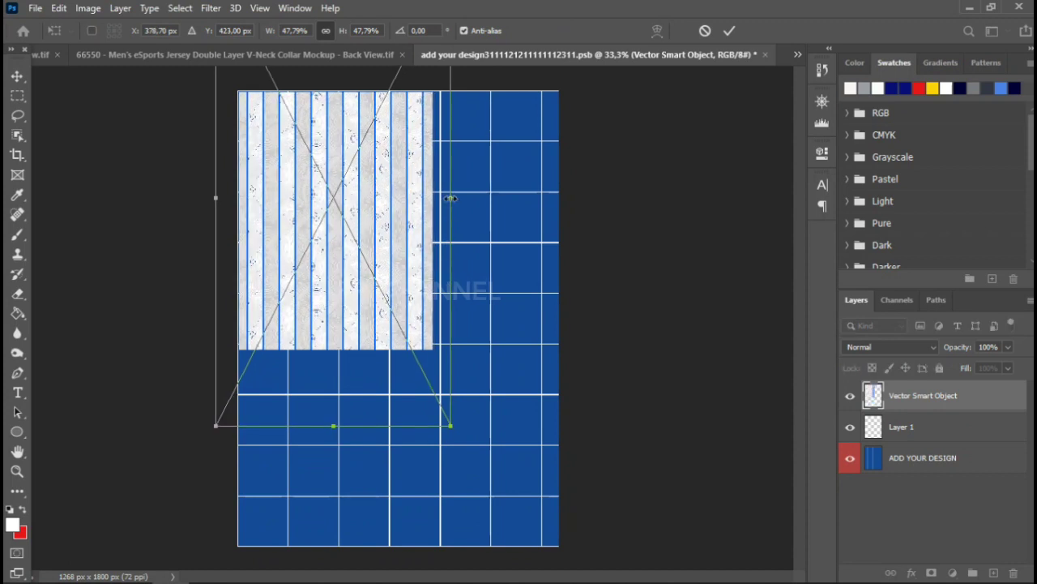
{"action": "left_click_drag", "start_coordinate": [451, 197], "coordinate": [568, 230]}
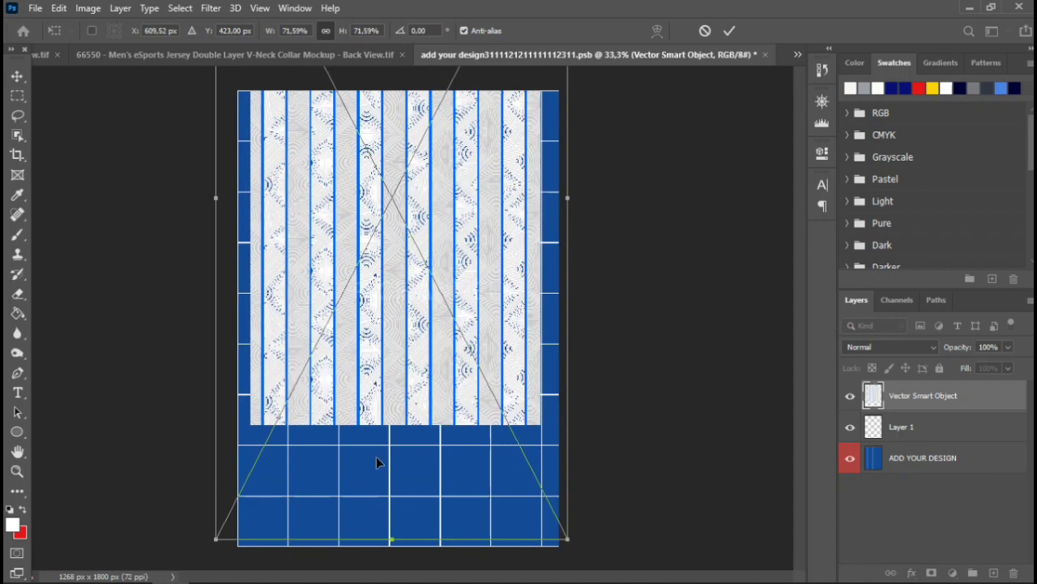
{"action": "key", "text": "ctrl+minus"}
{"action": "key", "text": "ctrl+minus"}
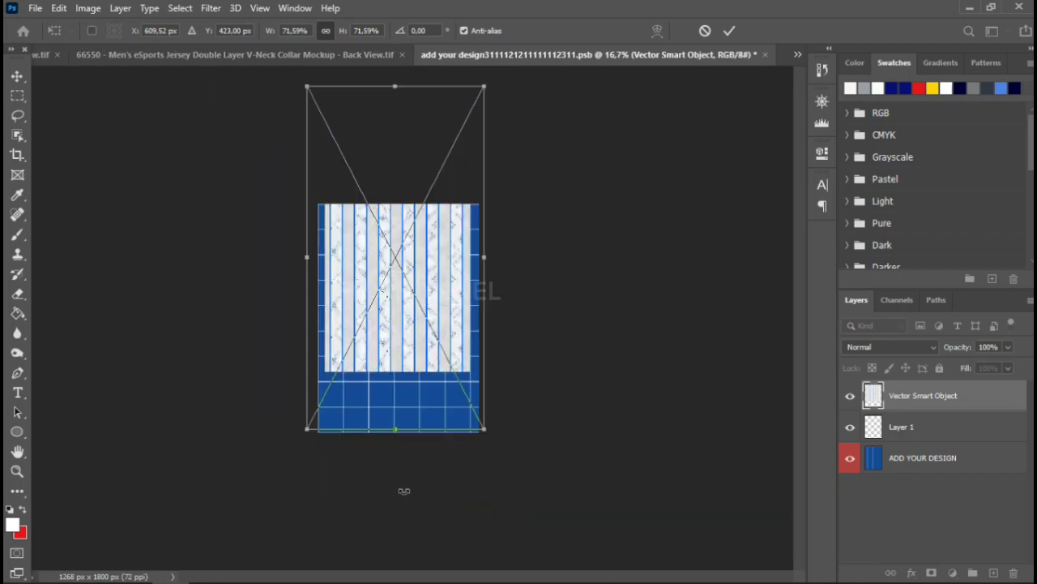
{"action": "left_click_drag", "start_coordinate": [408, 332], "coordinate": [401, 332]}
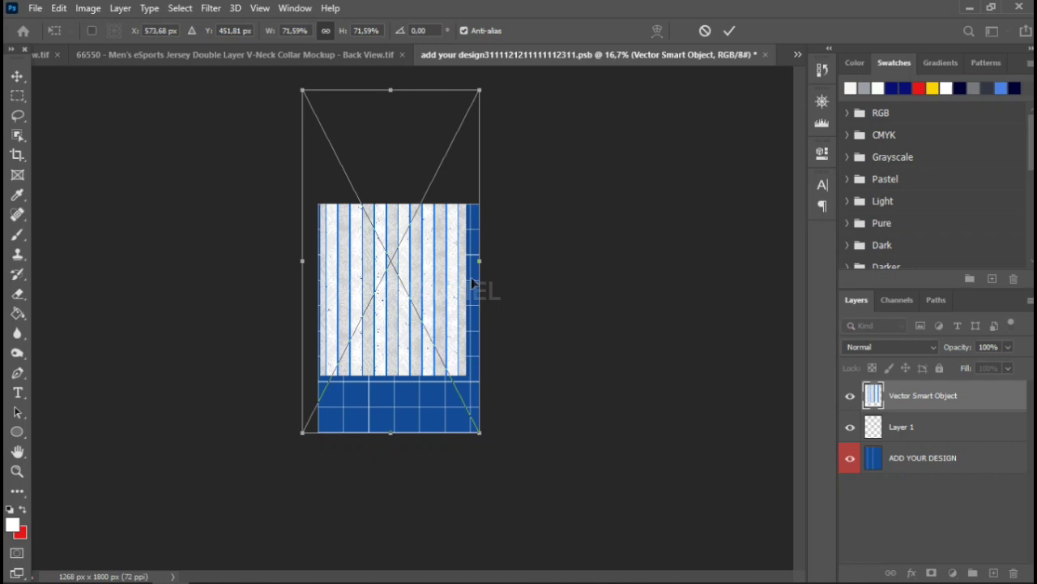
{"action": "left_click_drag", "start_coordinate": [481, 261], "coordinate": [493, 265]}
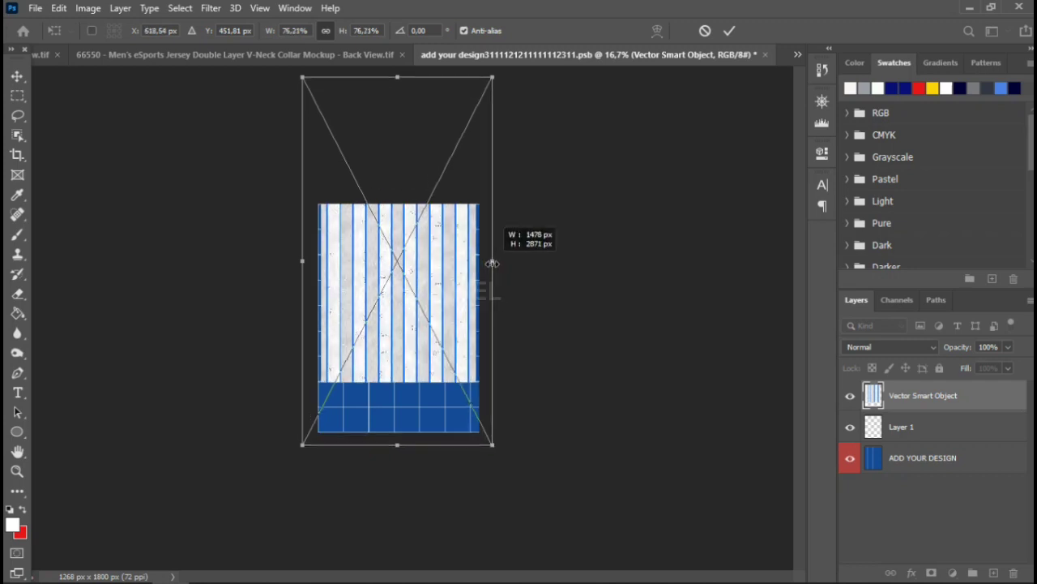
{"action": "key", "text": "Left"}
{"action": "key", "text": "Left"}
{"action": "key", "text": "Left"}
{"action": "key", "text": "Left"}
{"action": "key", "text": "Left"}
{"action": "key", "text": "Left"}
{"action": "key", "text": "Left"}
{"action": "key", "text": "Left"}
{"action": "key", "text": "Left"}
{"action": "key", "text": "Left"}
{"action": "key", "text": "Left"}
{"action": "key", "text": "Left"}
{"action": "left_click_drag", "start_coordinate": [492, 264], "coordinate": [495, 262]}
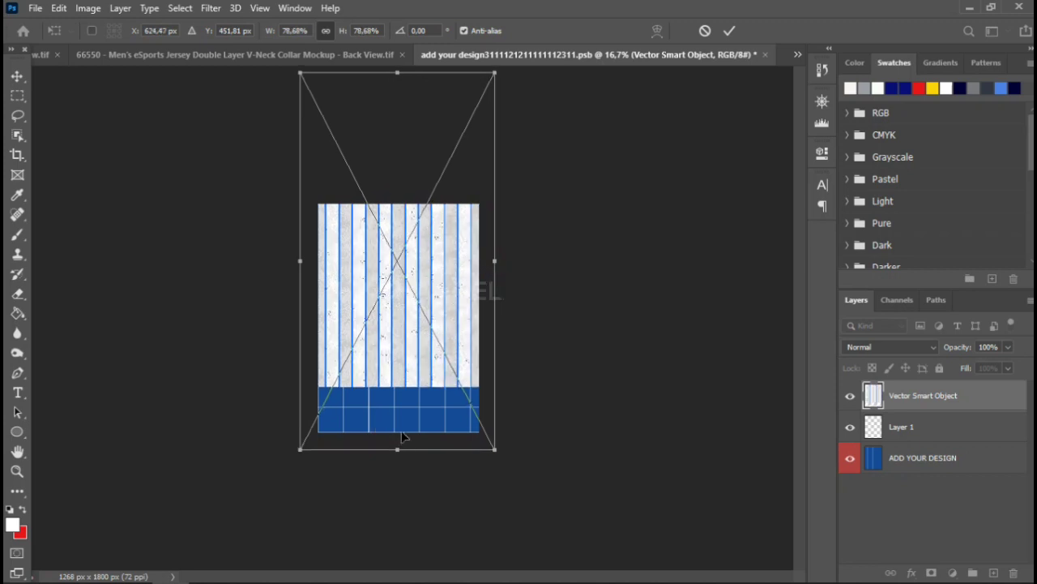
{"action": "left_click_drag", "start_coordinate": [398, 448], "coordinate": [405, 509]}
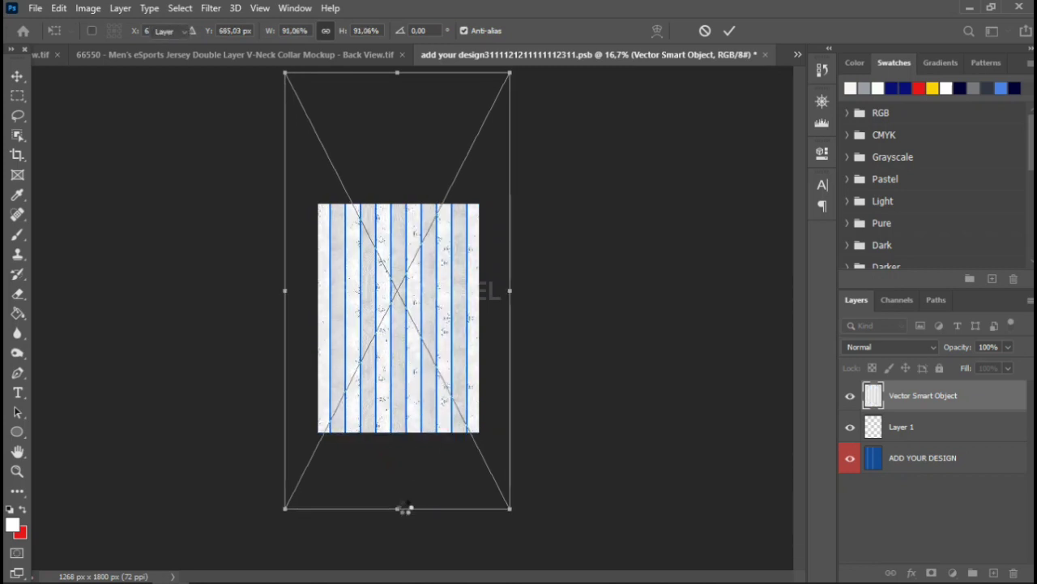
{"action": "key", "text": "Return"}
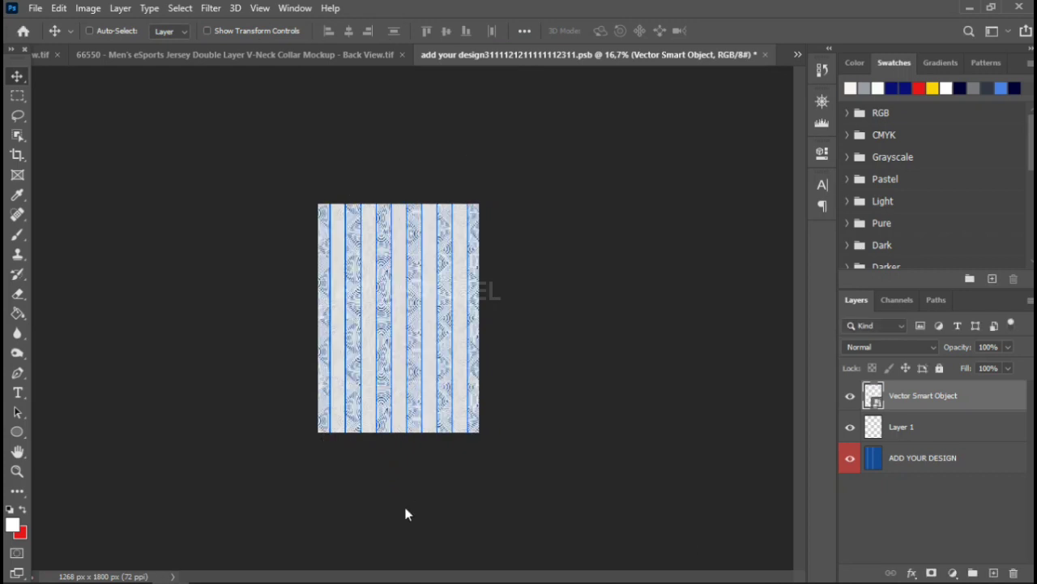
- Save the sleeve design and close it, returning to the back-view mockup
{"action": "key", "text": "ctrl+plus"}
{"action": "key", "text": "ctrl+plus"}
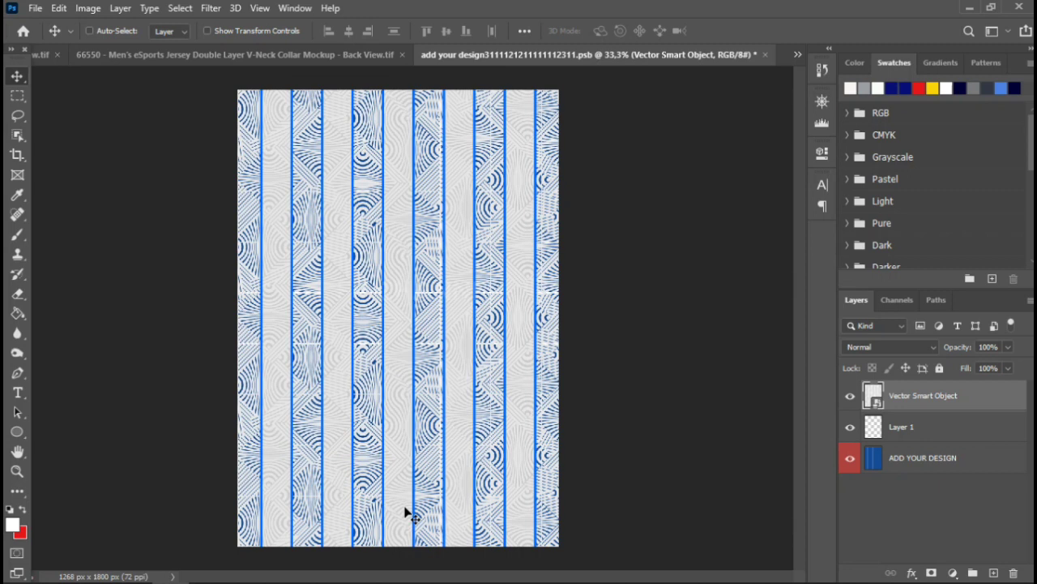
{"action": "key", "text": "ctrl+s"}
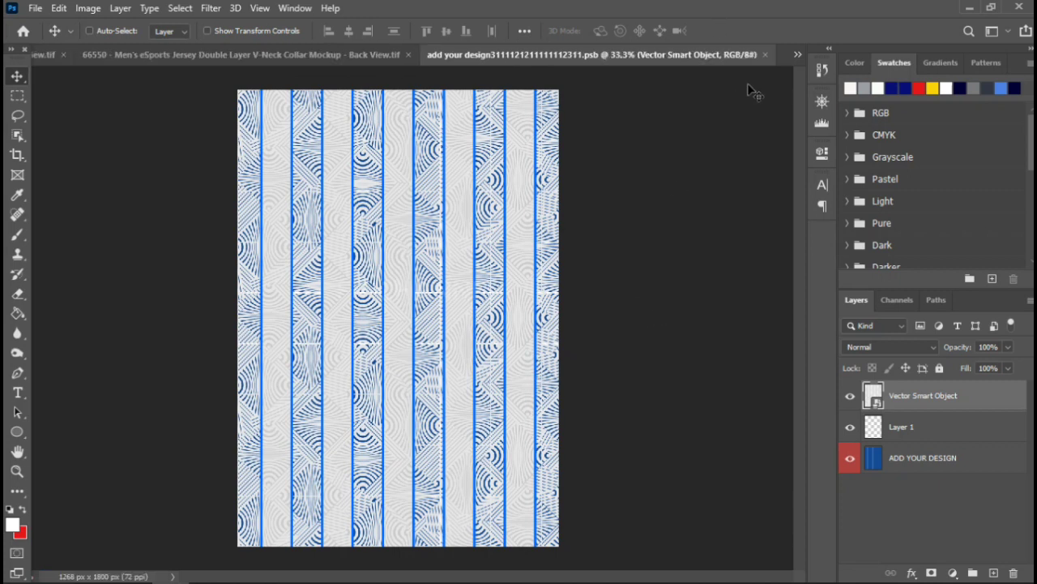
{"action": "key", "text": "ctrl+w"}
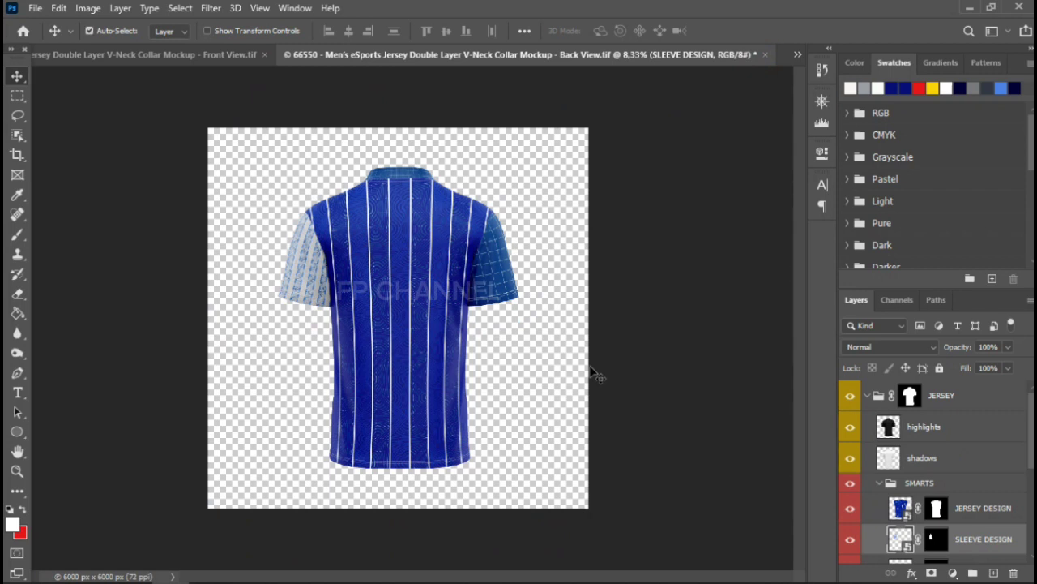
- Select and open the second back sleeve's SLEEVE DESIGN smart object
{"action": "left_click", "coordinate": [699, 362], "text": "ctrl"}
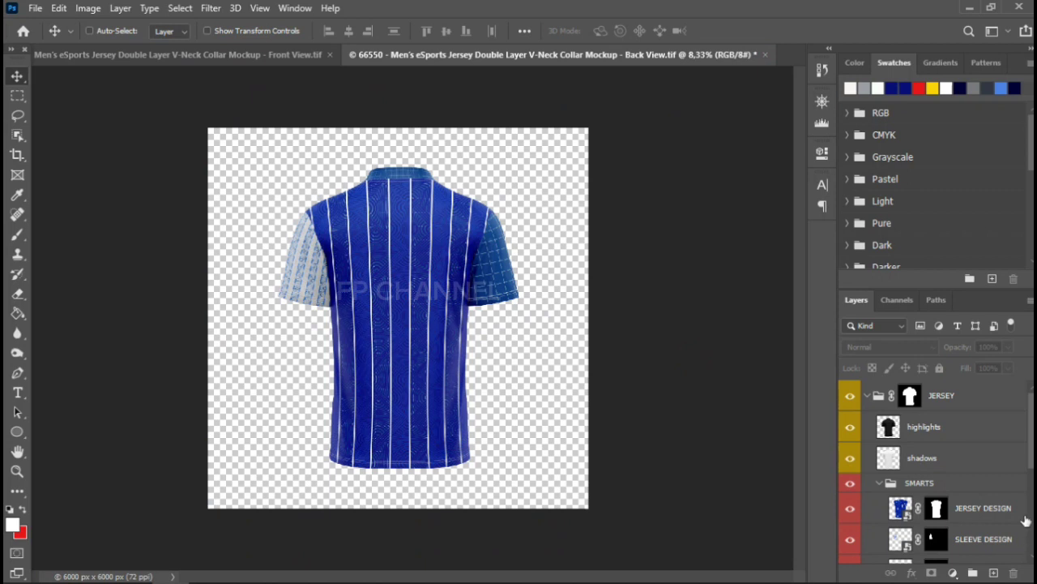
{"action": "scroll", "coordinate": [1025, 520], "scroll_direction": "down", "scroll_amount": 1}
{"action": "scroll", "coordinate": [972, 536], "scroll_direction": "down", "scroll_amount": 2}
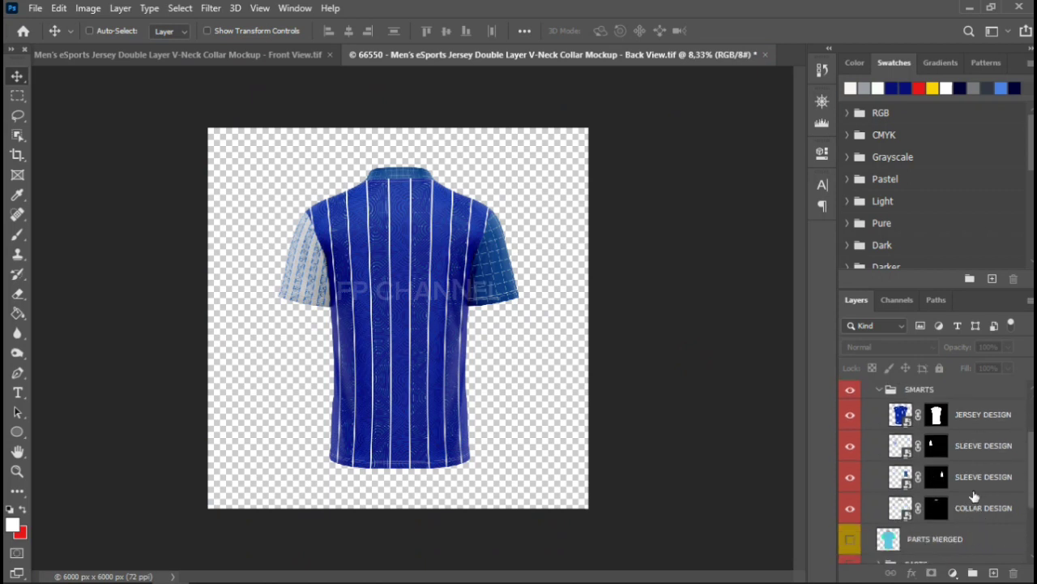
{"action": "left_click", "coordinate": [976, 485]}
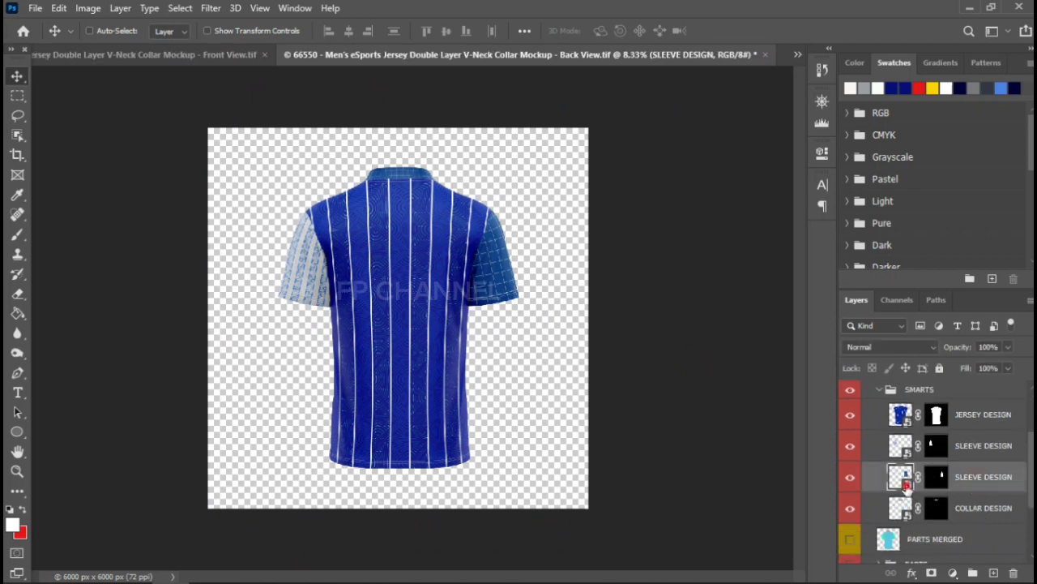
{"action": "double_click", "coordinate": [901, 476]}
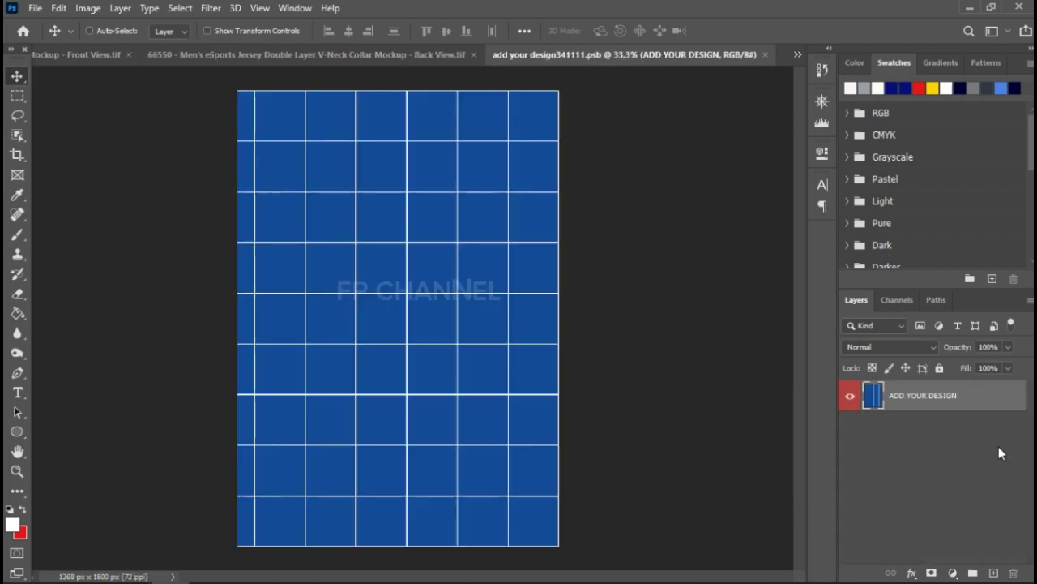
- Add an empty Layer 1 and drag the white pinstripe artwork over from Illustrator
{"action": "left_click", "coordinate": [992, 572]}
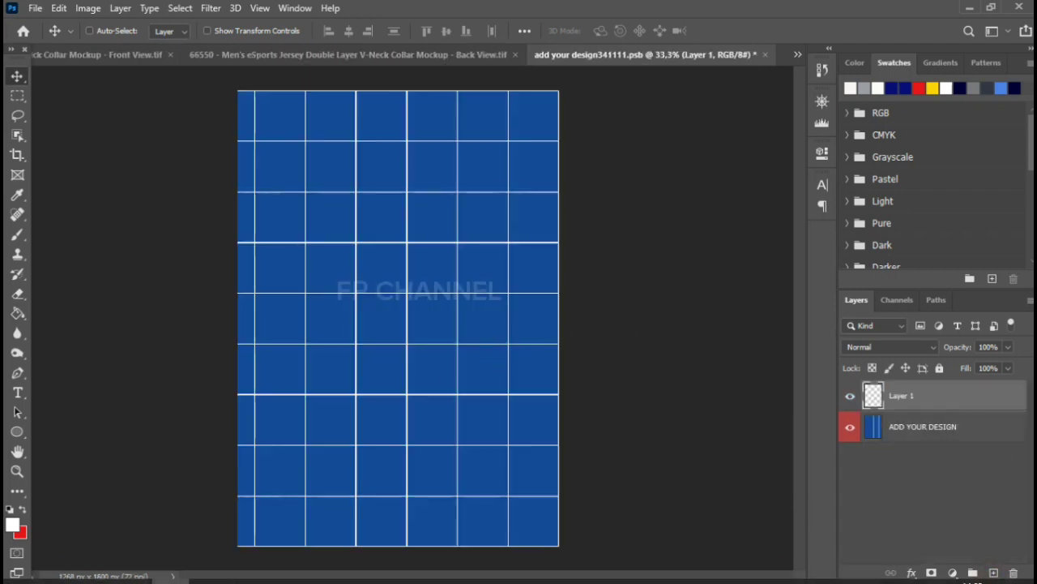
{"action": "left_click", "coordinate": [212, 567]}
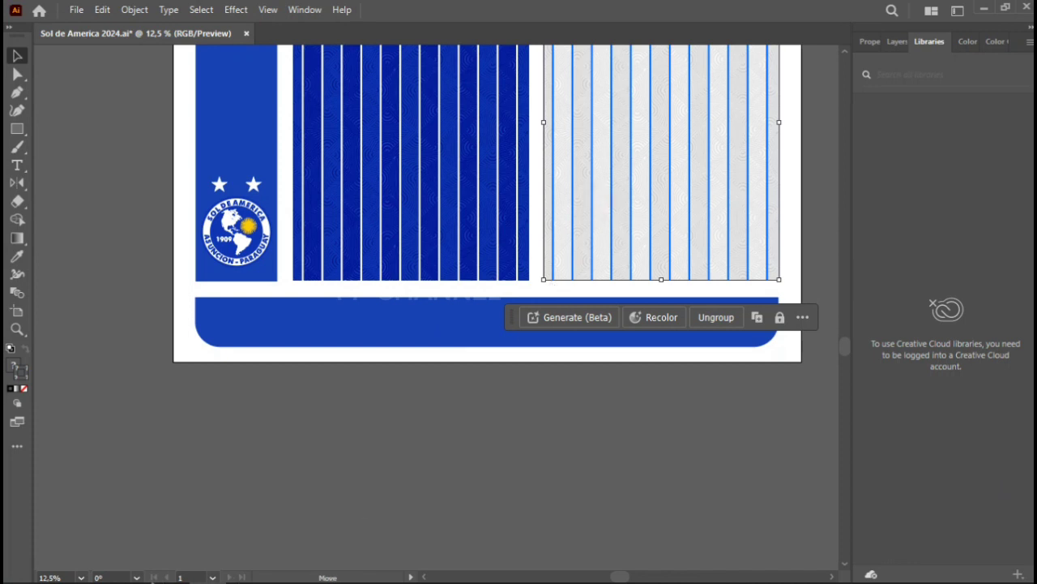
{"action": "mouse_move", "coordinate": [660, 203]}
{"action": "left_mouse_down"}
{"action": "mouse_move", "coordinate": [347, 416]}
{"action": "mouse_move", "coordinate": [570, 393]}
{"action": "left_mouse_up"}
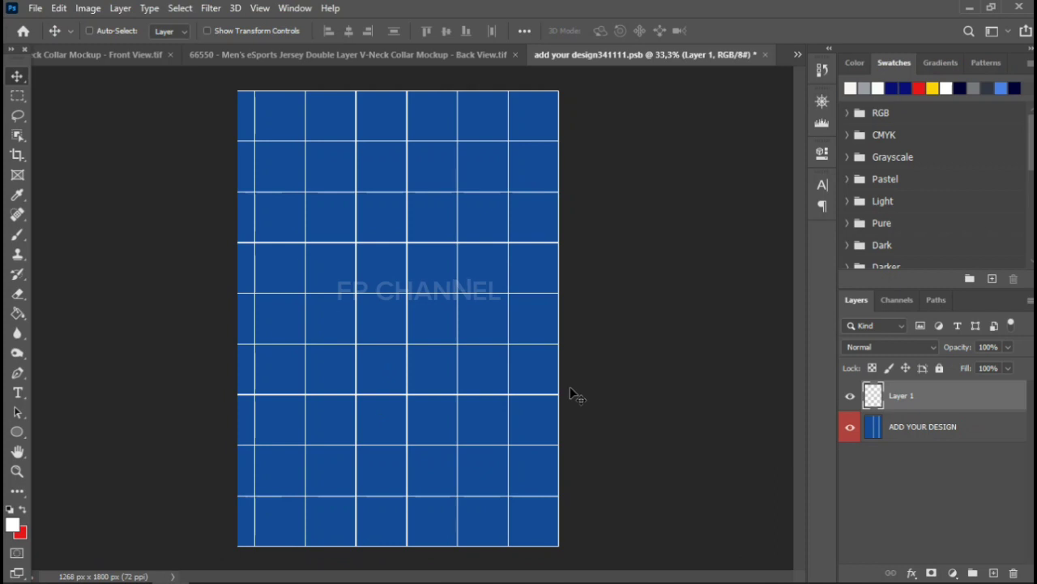
- Place the white-blue pinstripe artwork and scale it past every edge to cover the sleeve canvas
{"action": "left_click_drag", "start_coordinate": [571, 394], "coordinate": [570, 387]}
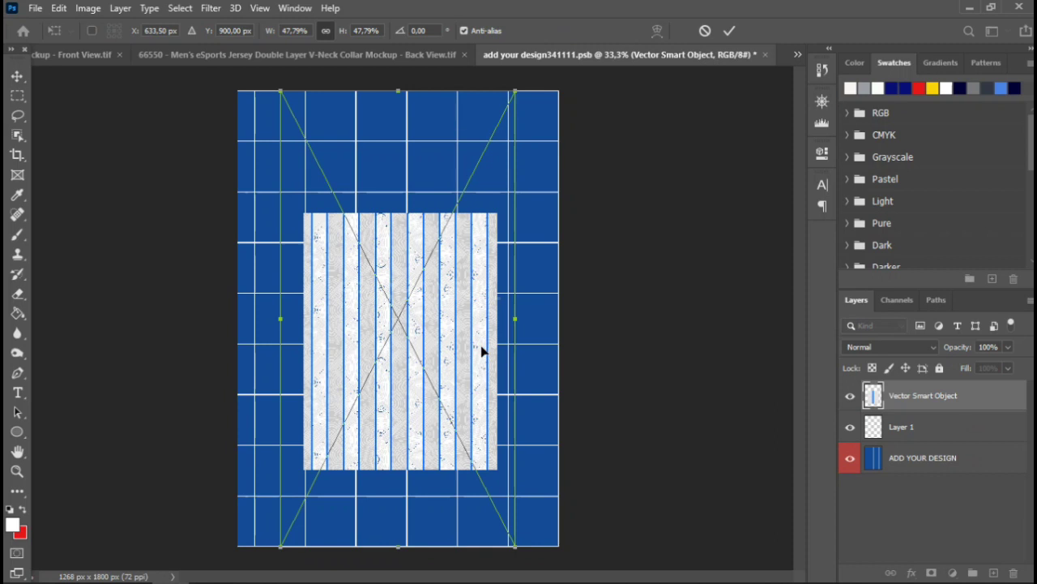
{"action": "key", "text": "ctrl+minus"}
{"action": "key", "text": "ctrl+minus"}
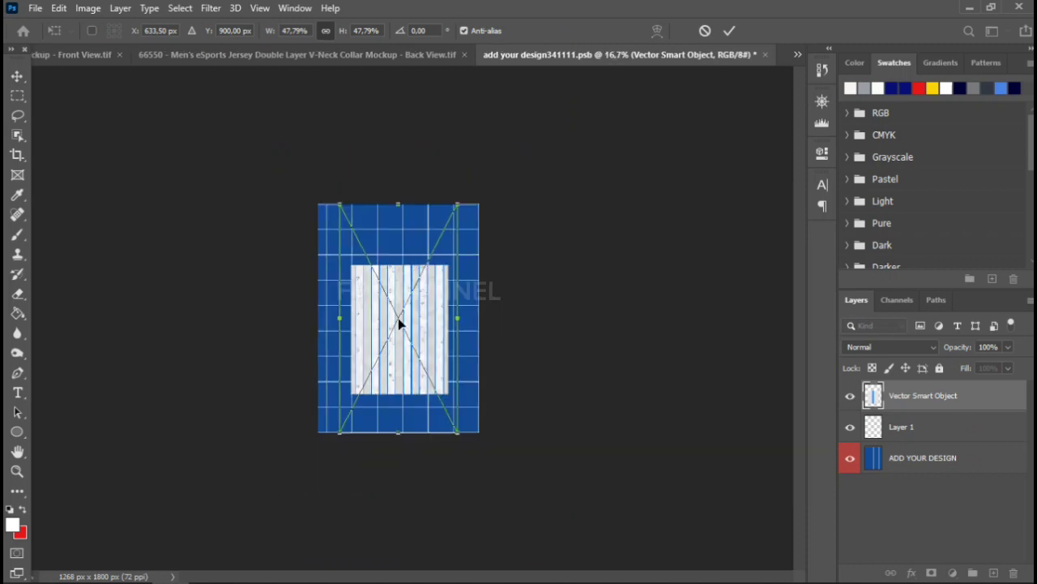
{"action": "left_click_drag", "start_coordinate": [394, 295], "coordinate": [371, 275]}
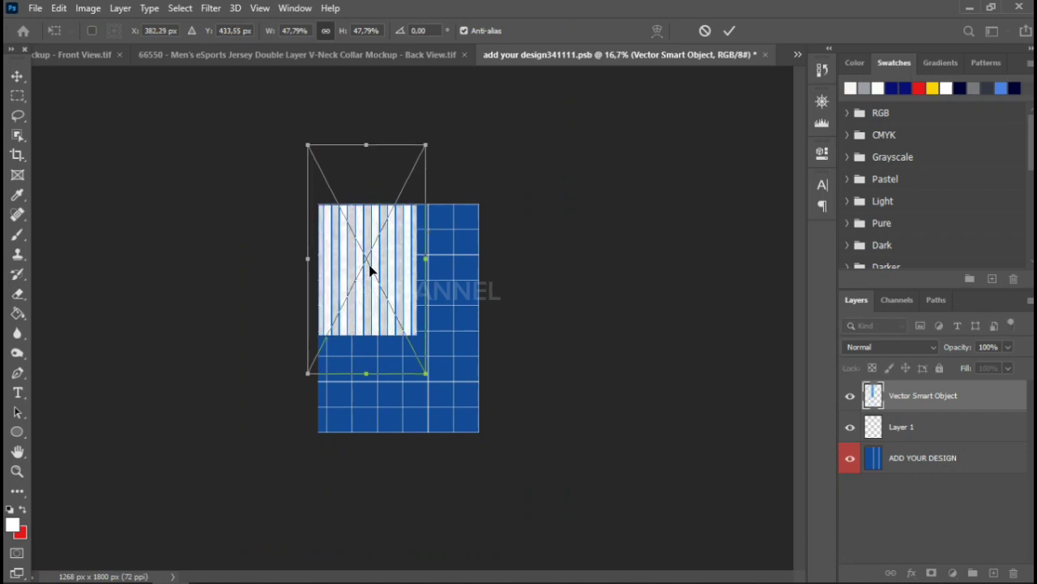
{"action": "left_click_drag", "start_coordinate": [425, 373], "coordinate": [482, 444]}
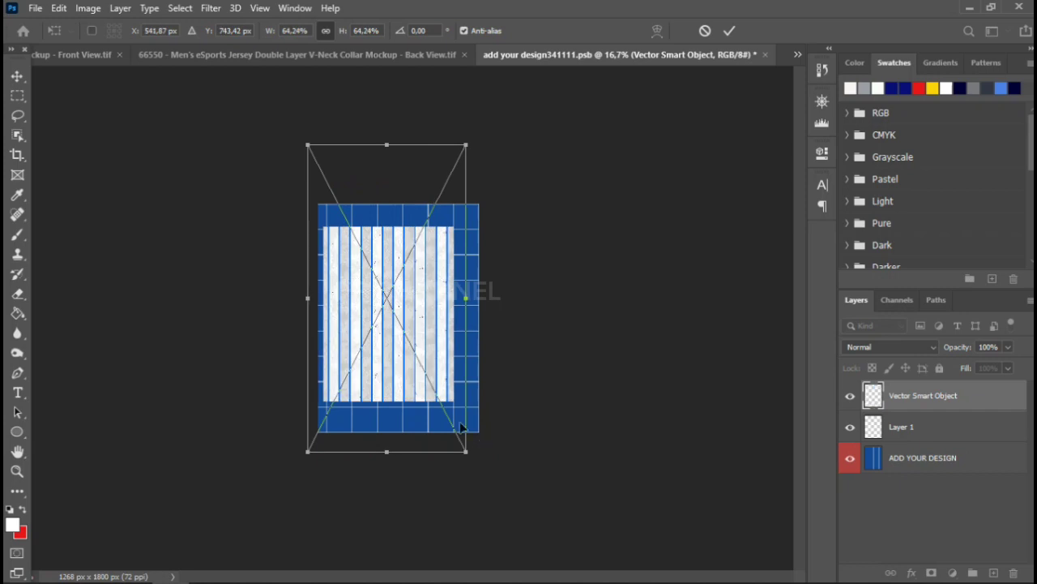
{"action": "left_click_drag", "start_coordinate": [410, 347], "coordinate": [407, 325]}
{"action": "left_click_drag", "start_coordinate": [461, 424], "coordinate": [481, 464]}
{"action": "left_click_drag", "start_coordinate": [440, 381], "coordinate": [432, 372]}
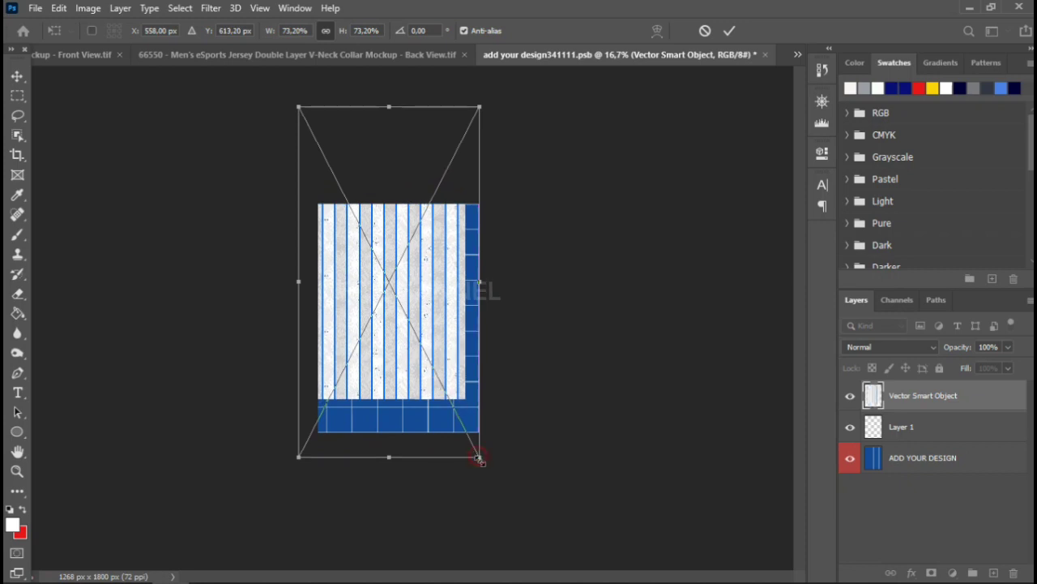
{"action": "left_click_drag", "start_coordinate": [478, 456], "coordinate": [492, 481]}
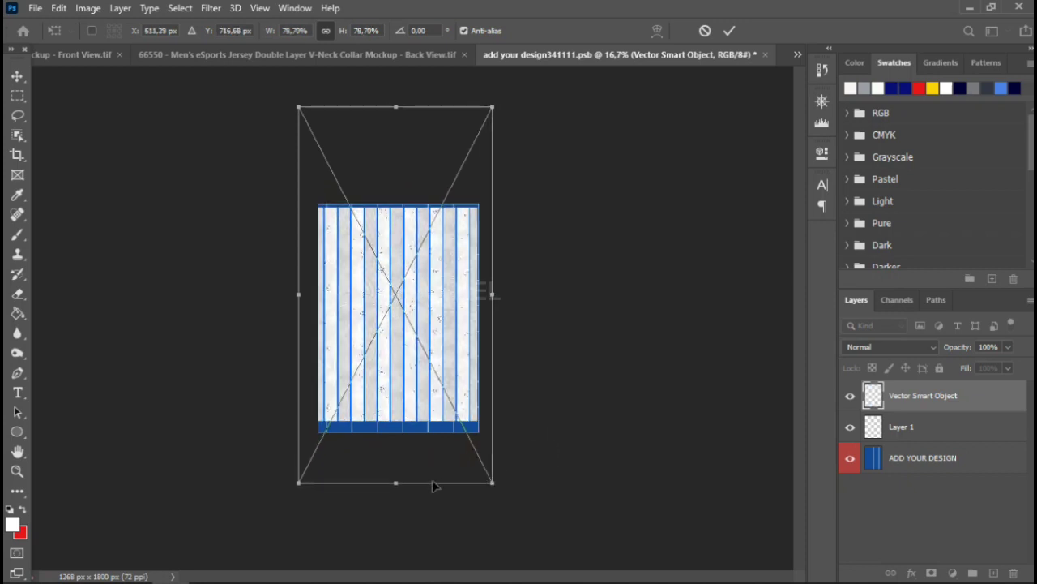
{"action": "left_click_drag", "start_coordinate": [396, 483], "coordinate": [398, 497]}
{"action": "left_click_drag", "start_coordinate": [395, 107], "coordinate": [396, 97]}
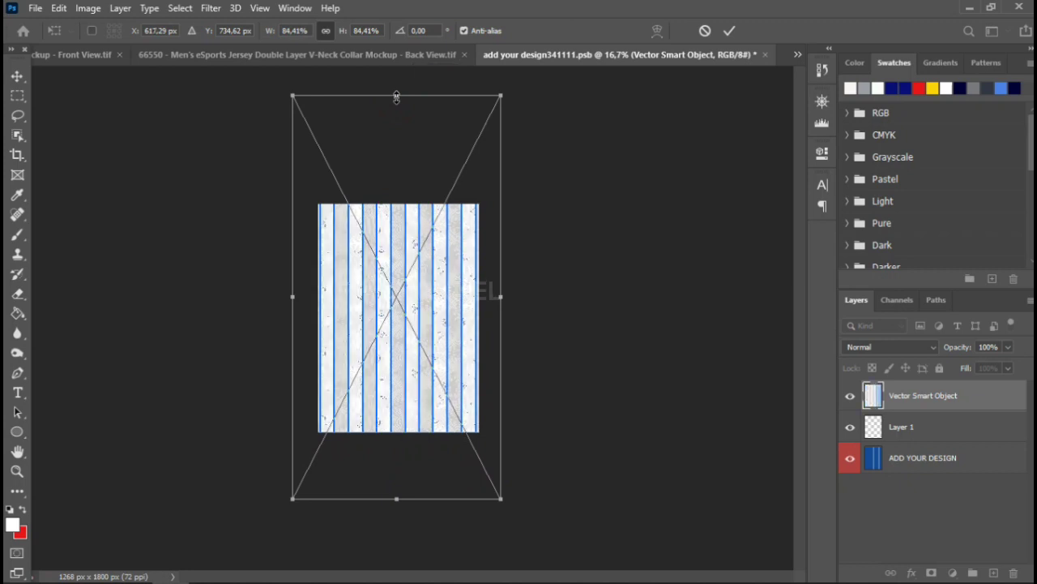
{"action": "type", "text": "6"}
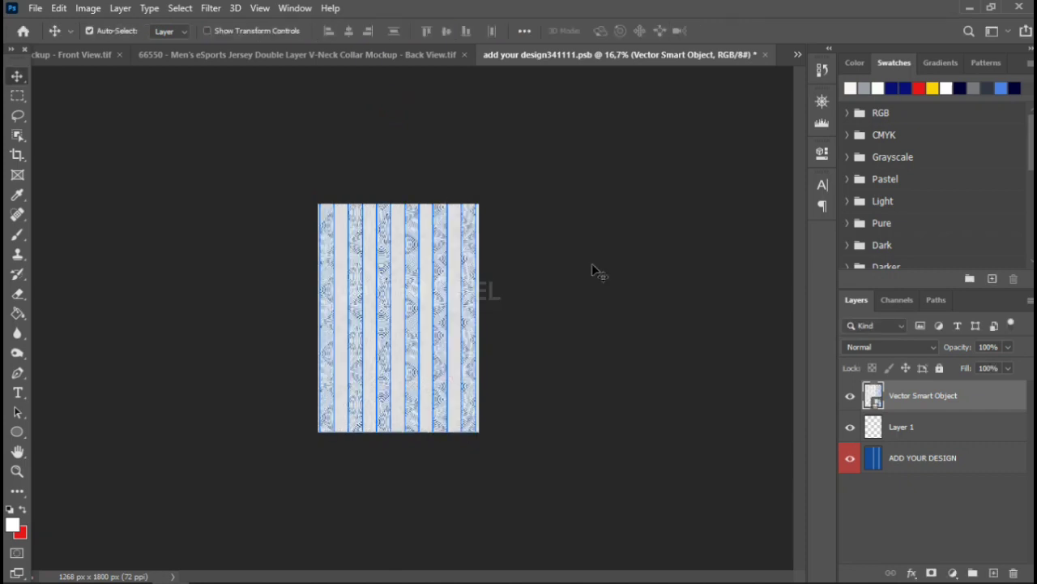
- Save the sleeve design and close it to return to the back-view mockup
{"action": "key", "text": "ctrl+plus"}
{"action": "key", "text": "ctrl+s"}
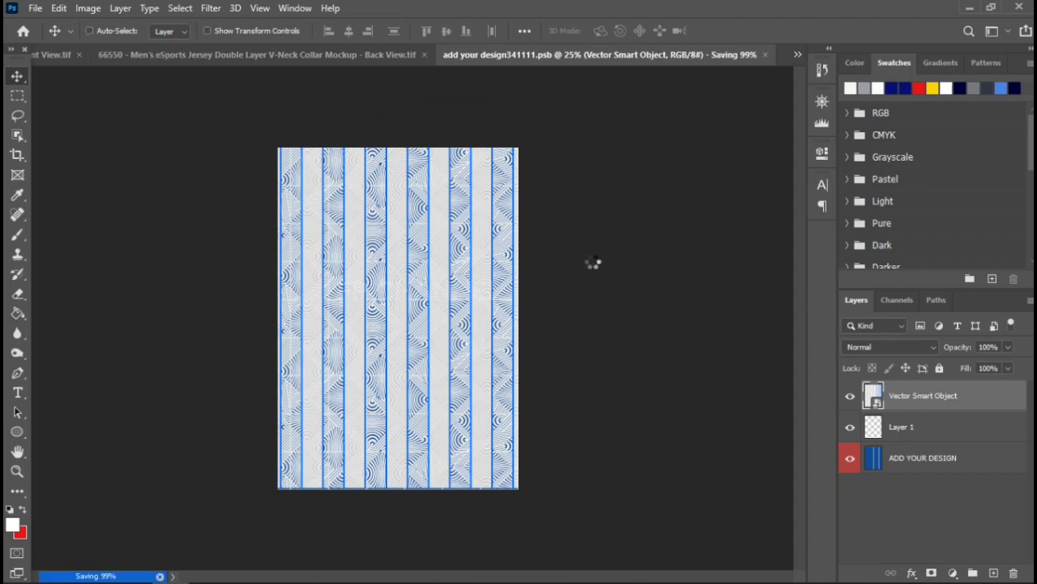
{"action": "left_click", "coordinate": [766, 54]}
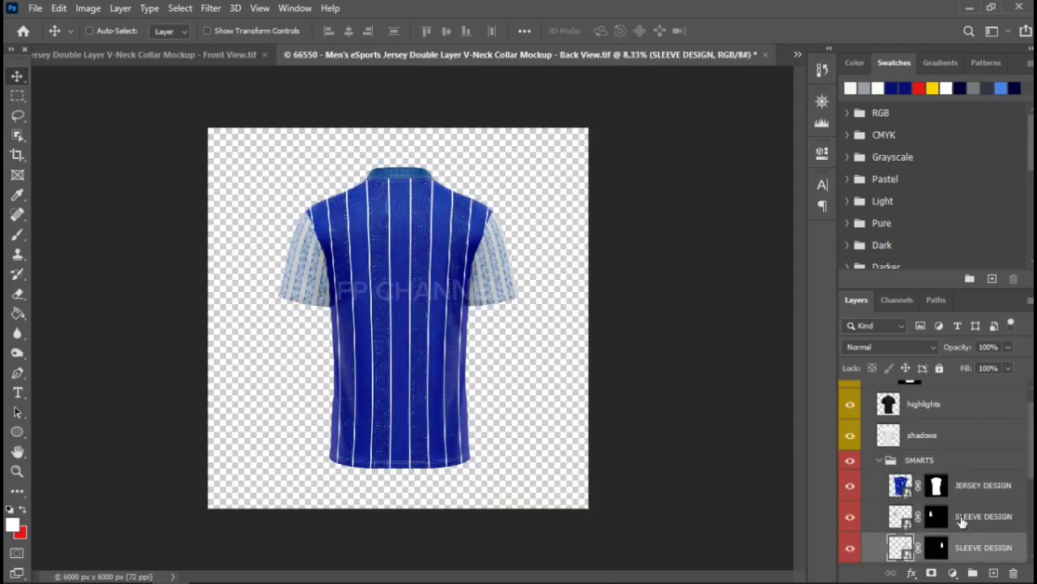
- Hide the COLLAR DESIGN layer, then show and expand the PARTS group
{"action": "scroll", "coordinate": [944, 499], "scroll_direction": "down", "scroll_amount": 1}
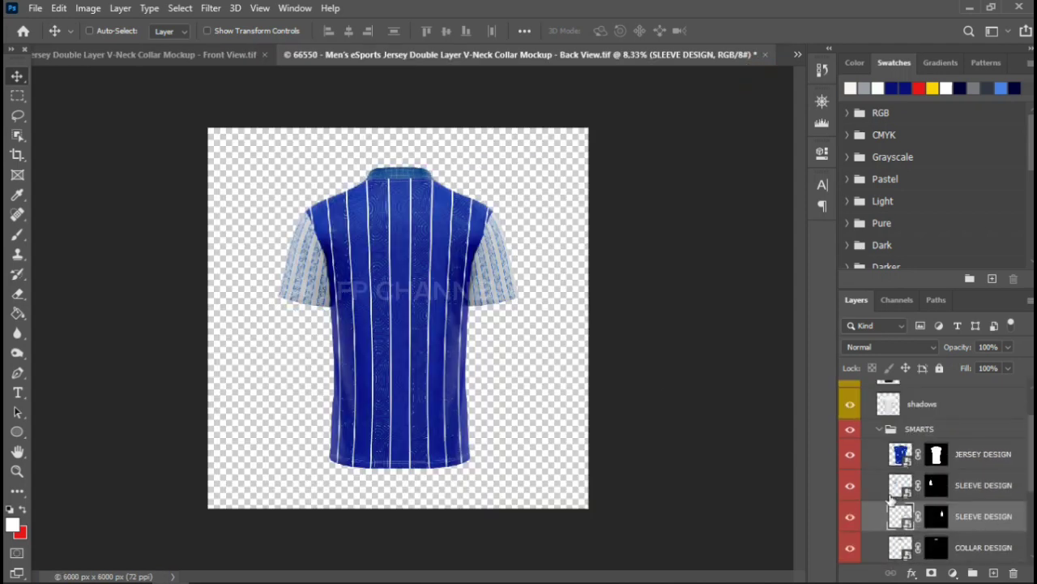
{"action": "scroll", "coordinate": [872, 499], "scroll_direction": "down", "scroll_amount": 2}
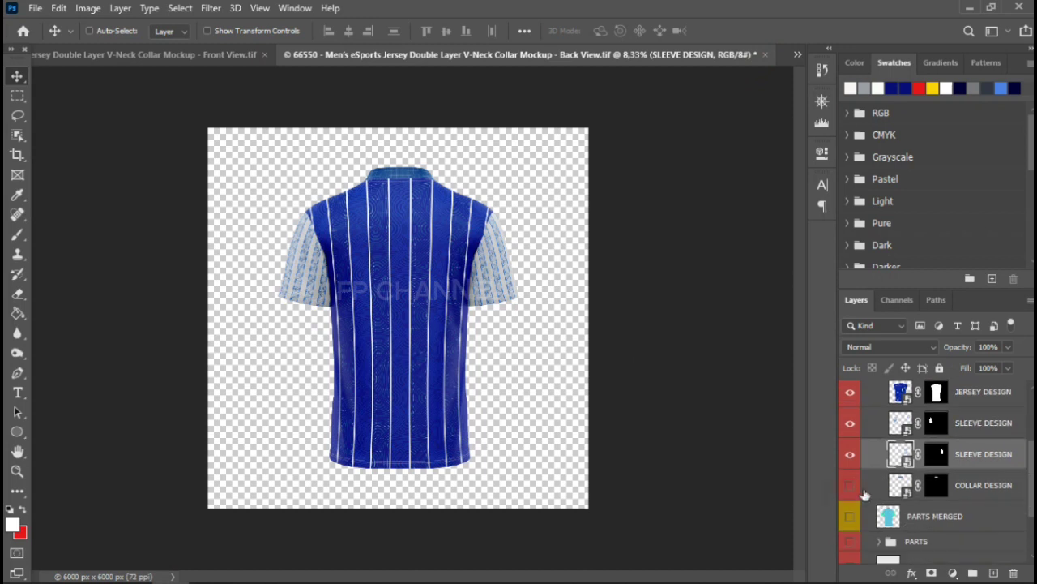
{"action": "left_click", "coordinate": [849, 488]}
{"action": "scroll", "coordinate": [879, 486], "scroll_direction": "down", "scroll_amount": 3}
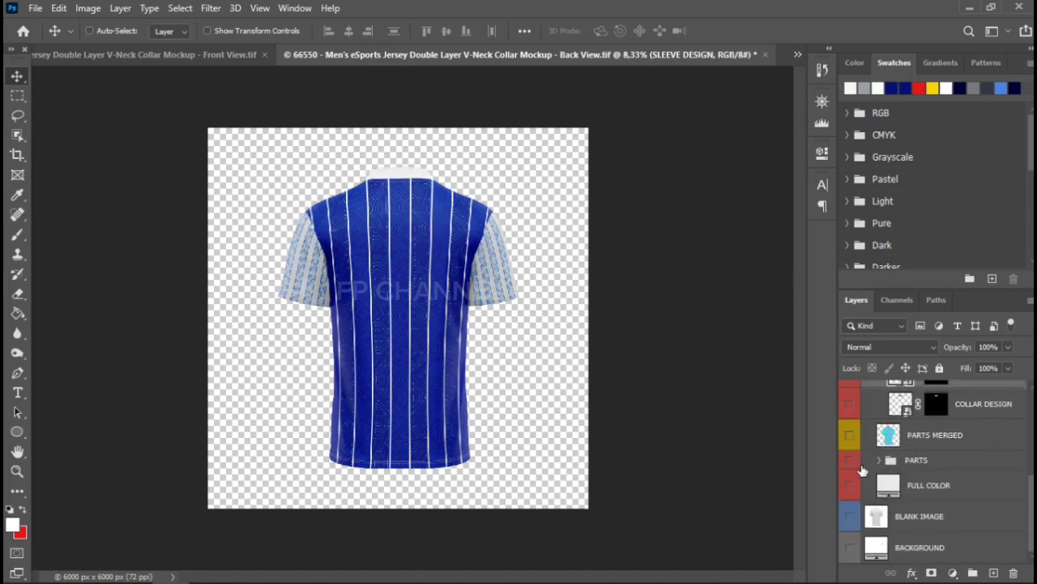
{"action": "left_click", "coordinate": [849, 459]}
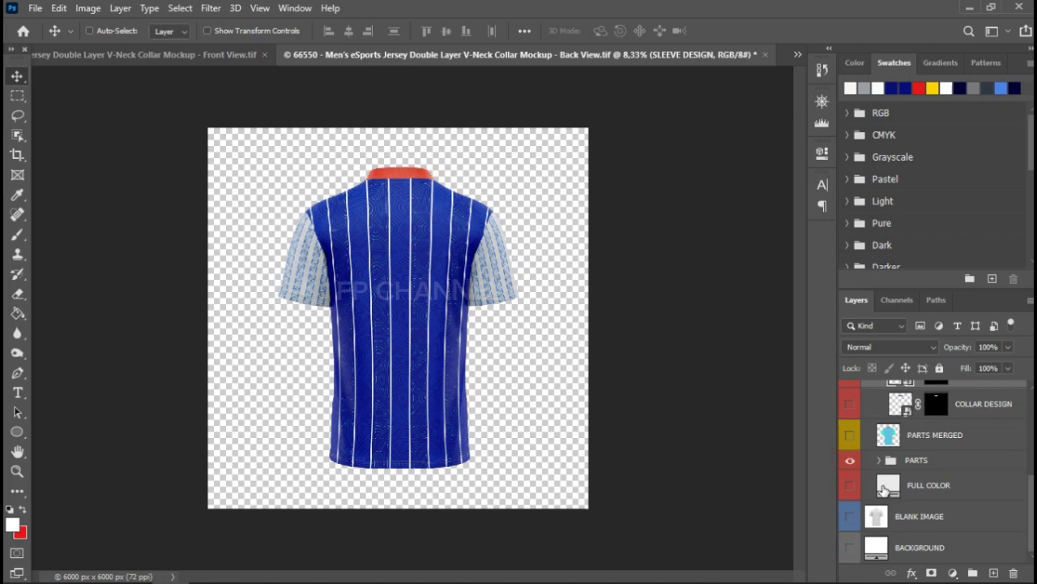
{"action": "left_click", "coordinate": [879, 459]}
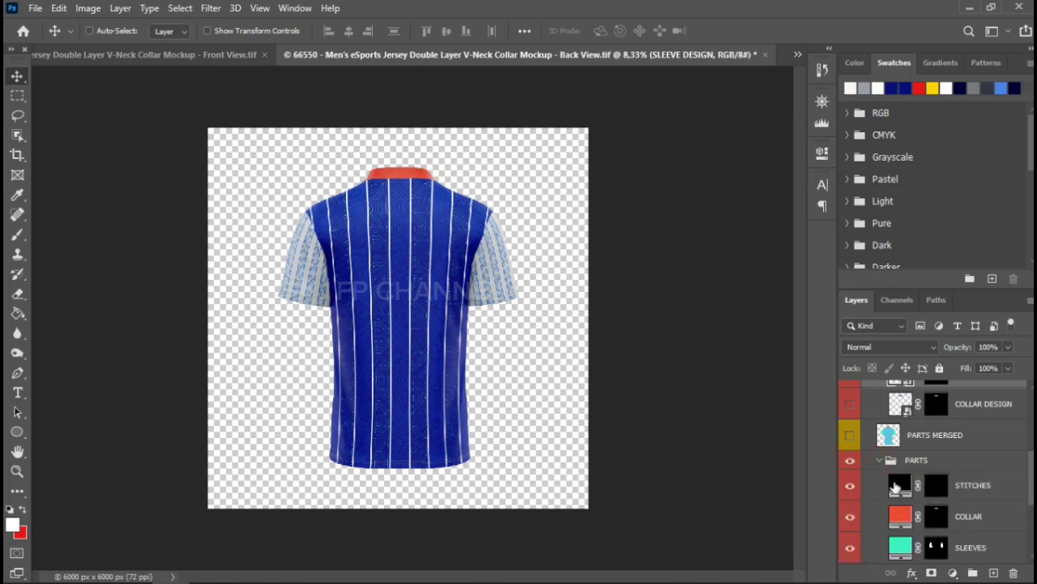
{"action": "scroll", "coordinate": [897, 487], "scroll_direction": "down", "scroll_amount": 1}
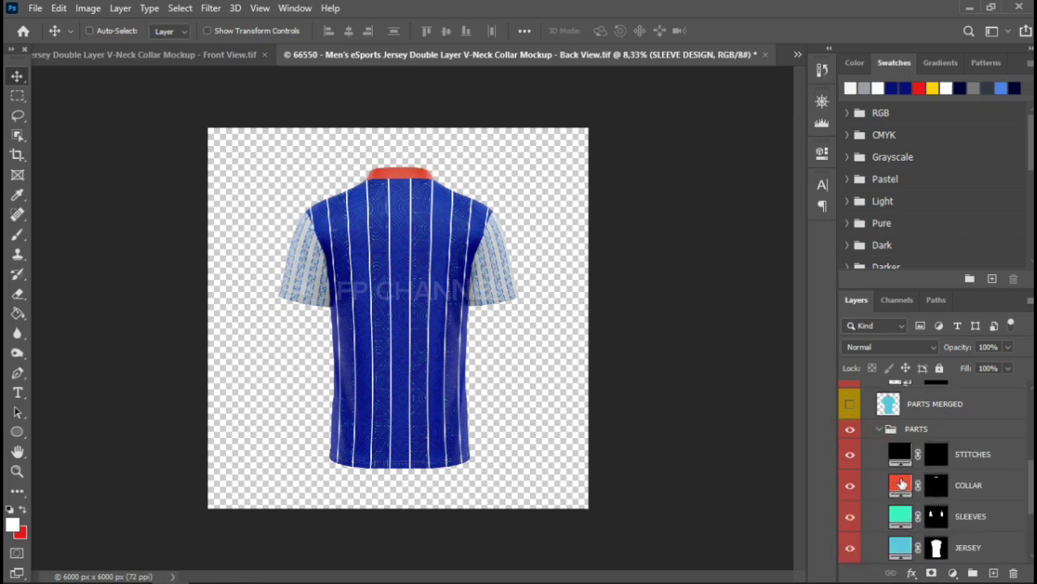
- Change the COLLAR fill colour from orange to navy #080f77
{"action": "left_click", "coordinate": [901, 483]}
{"action": "double_click", "coordinate": [901, 485]}
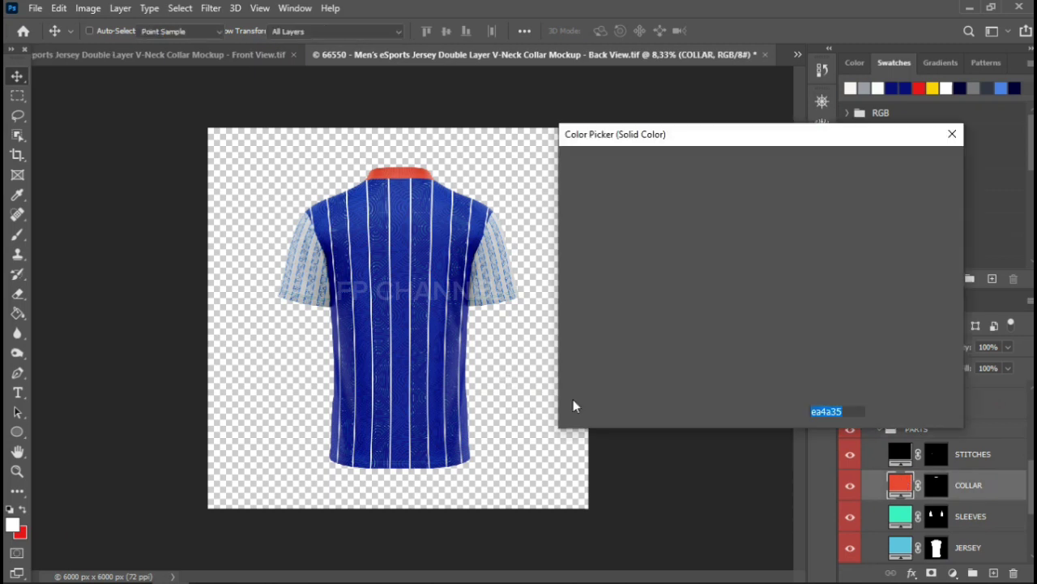
{"action": "left_click", "coordinate": [939, 455]}
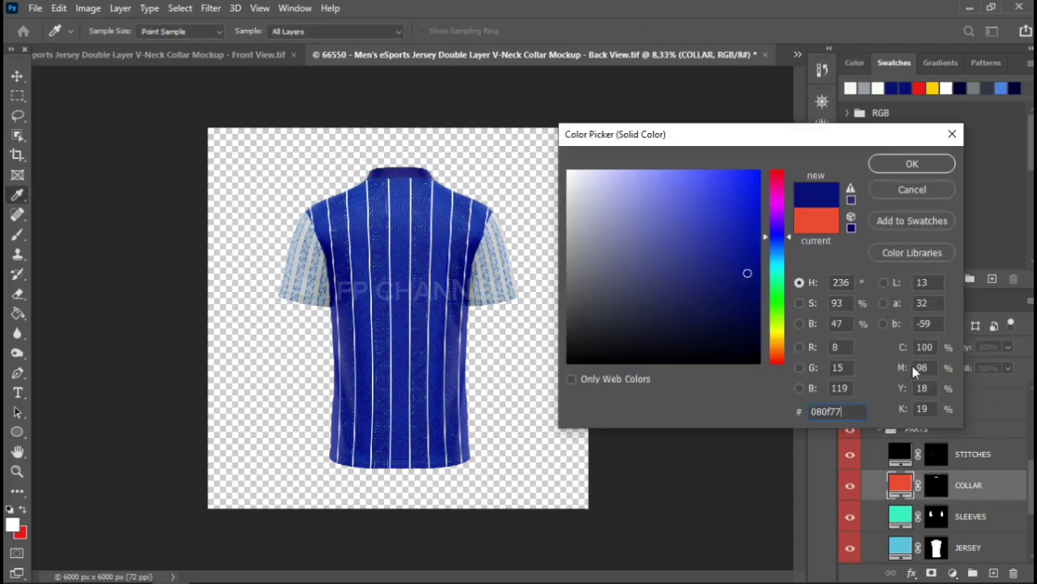
{"action": "left_click", "coordinate": [912, 163]}
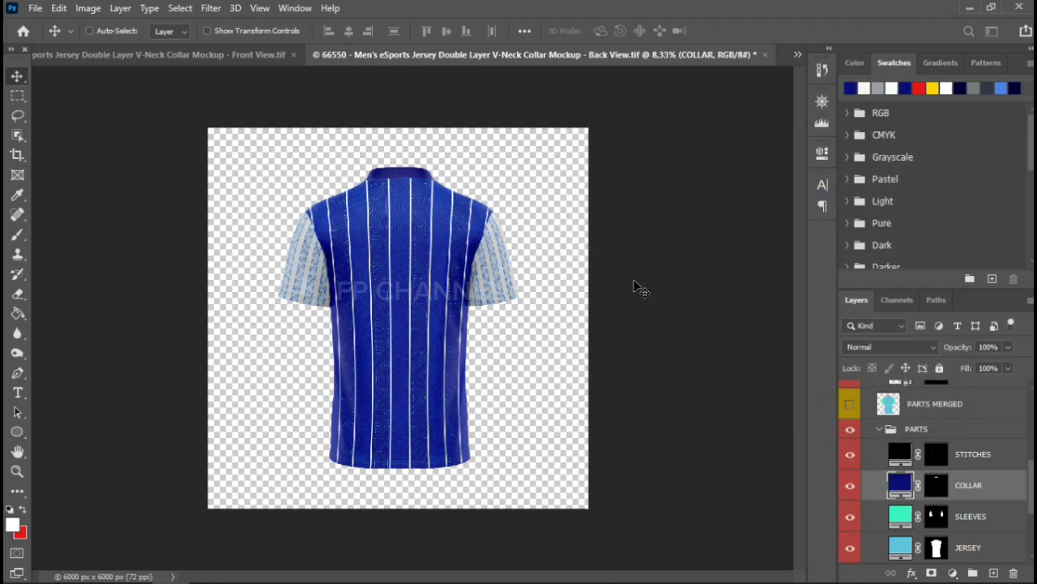
- Switch between the Front View and Back View mockups, ending on the Front View
{"action": "left_click", "coordinate": [228, 57]}
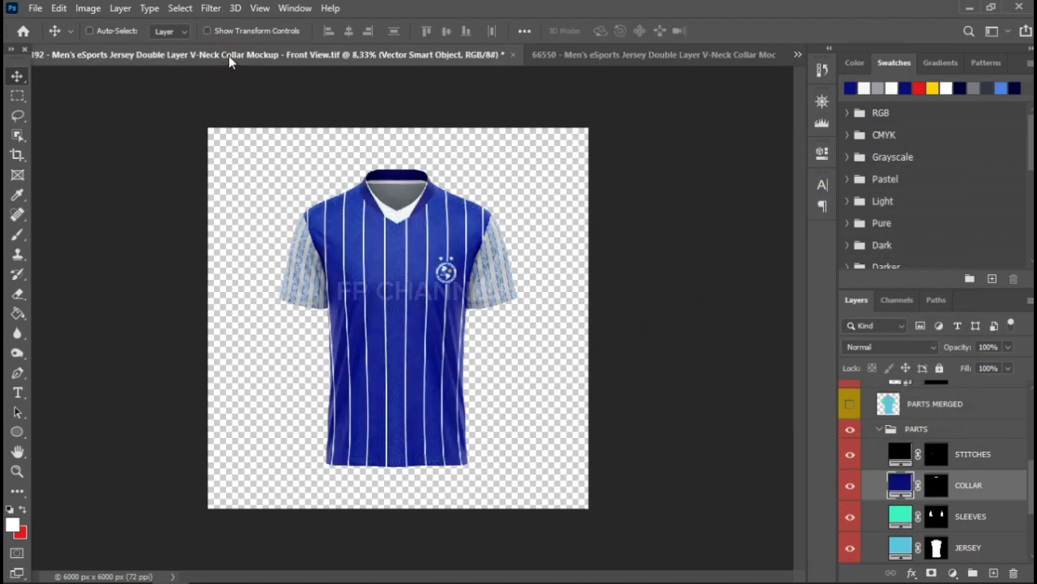
{"action": "left_click", "coordinate": [594, 57]}
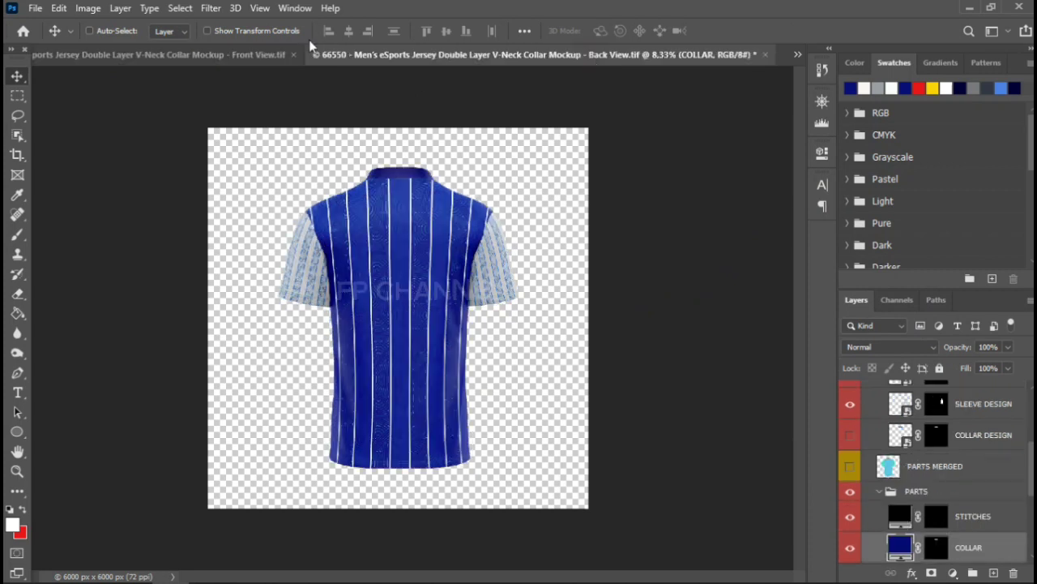
{"action": "left_click", "coordinate": [249, 57]}
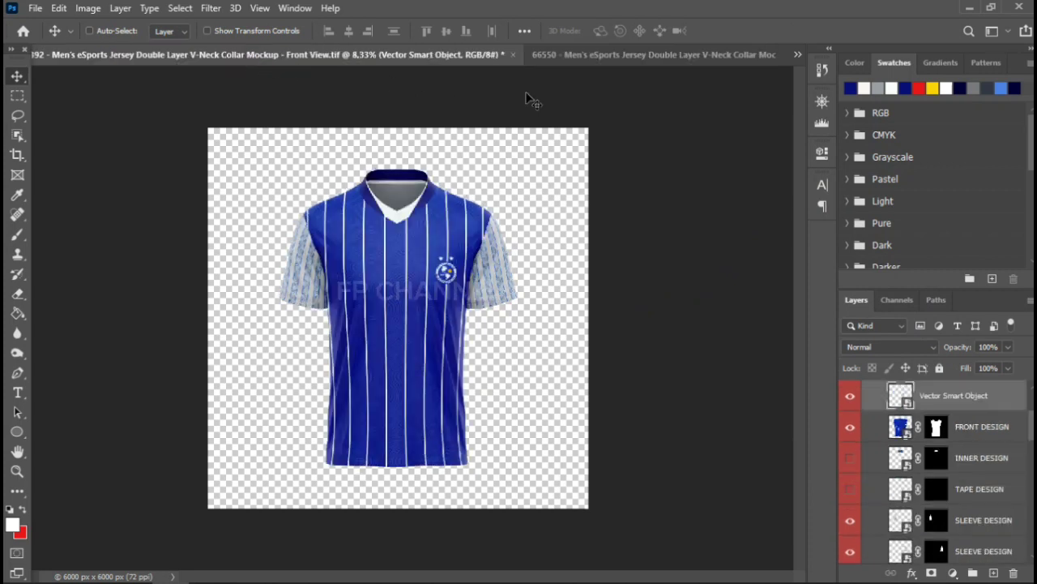
{"action": "left_click", "coordinate": [580, 57]}
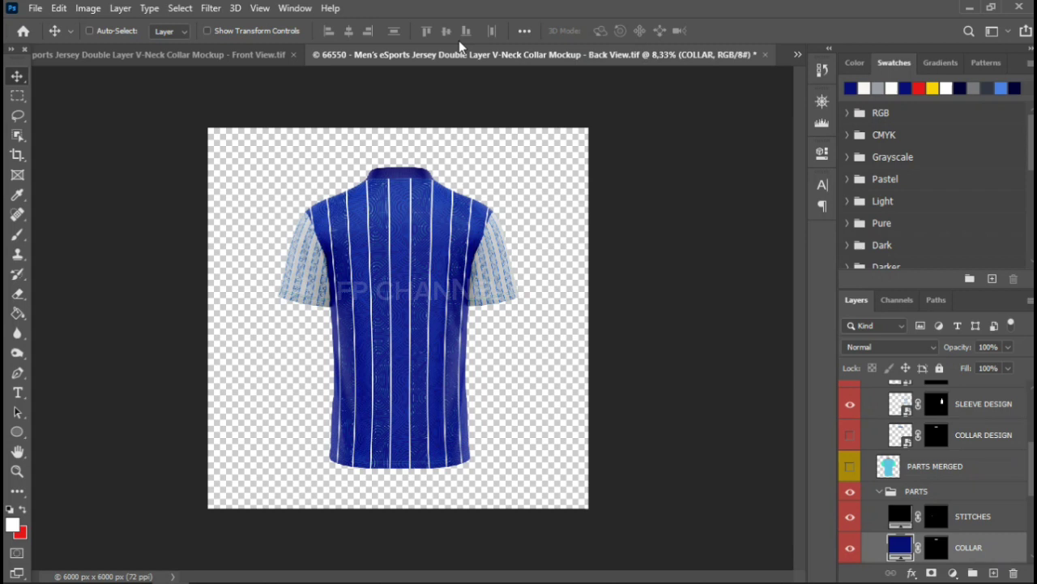
{"action": "left_click", "coordinate": [223, 56]}
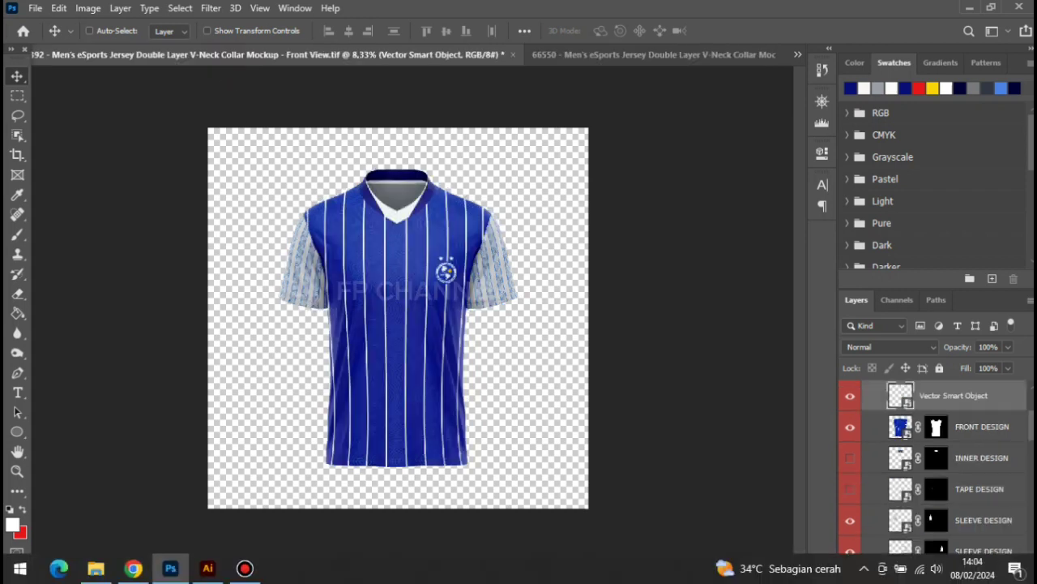